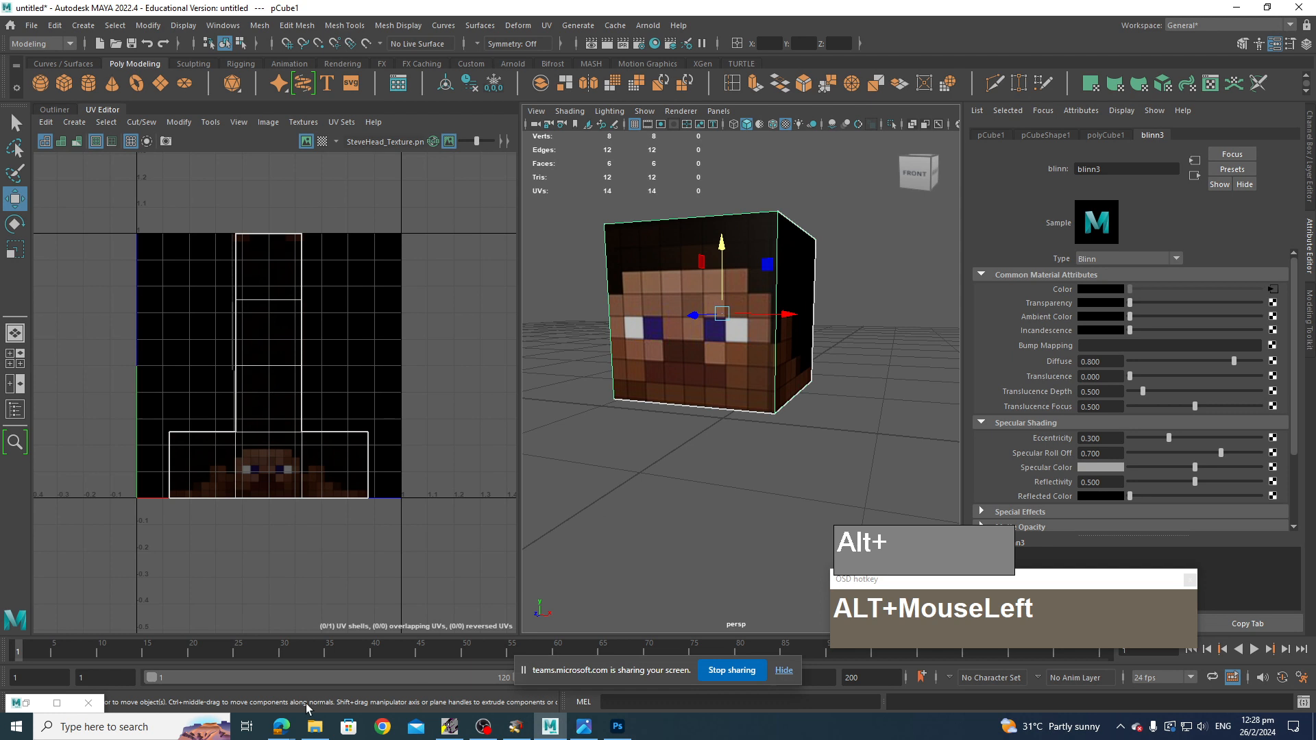
# - Switch to the Edge browser and review the steve1001uv.jpg texture, the Steve Minecraft model page and the Google search results
pyautogui.click(280, 727)
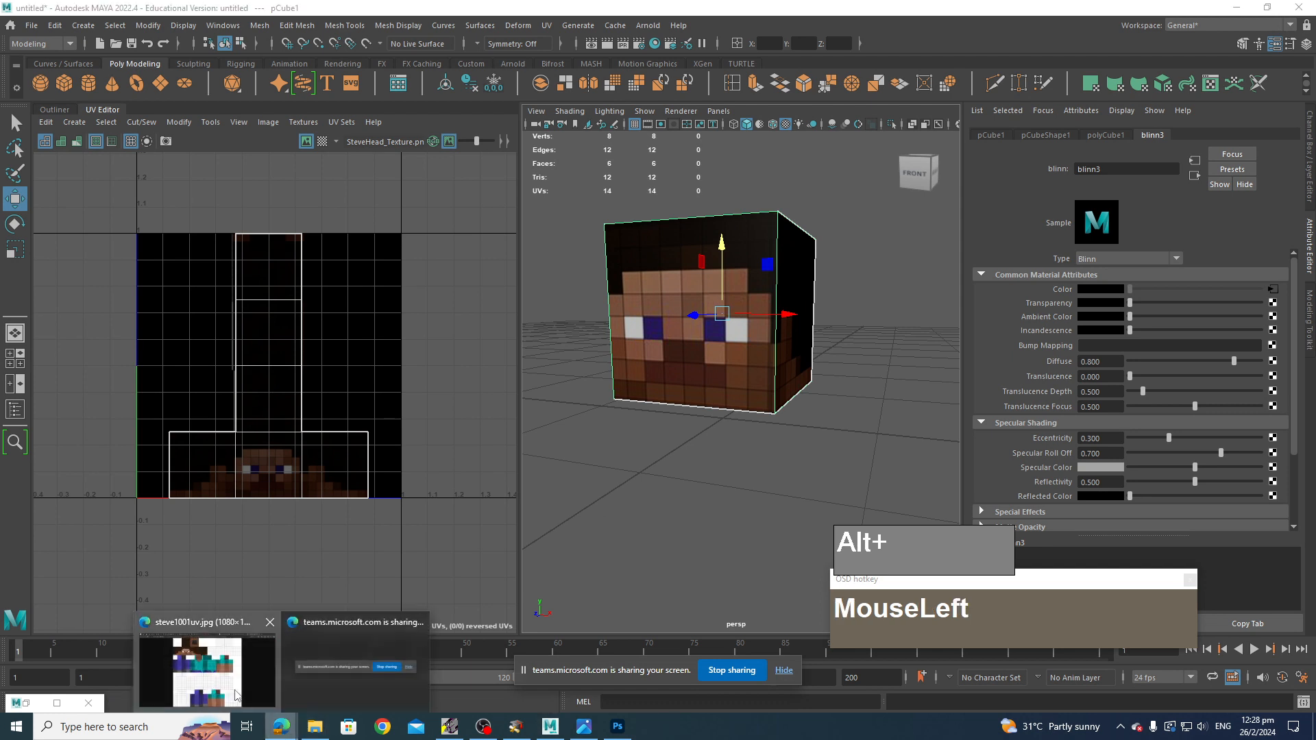
pyautogui.click(235, 694)
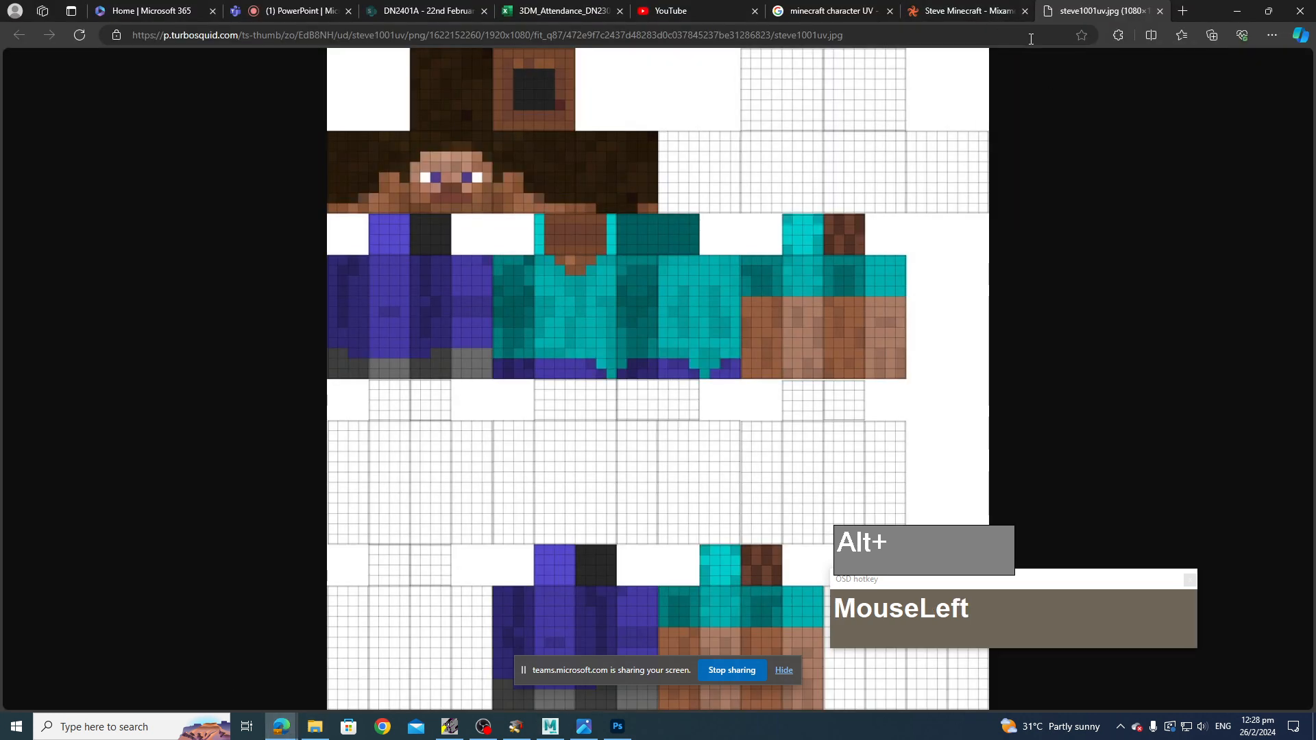
pyautogui.click(963, 12)
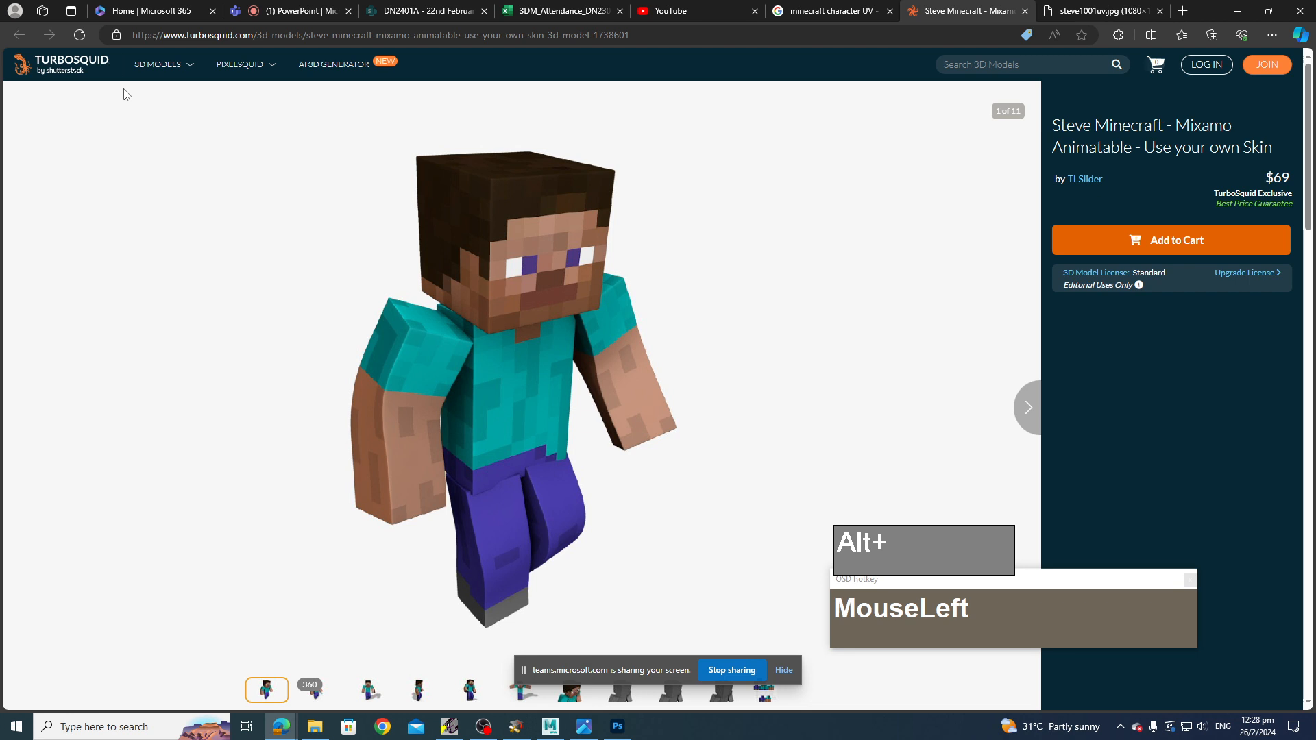
pyautogui.click(811, 13)
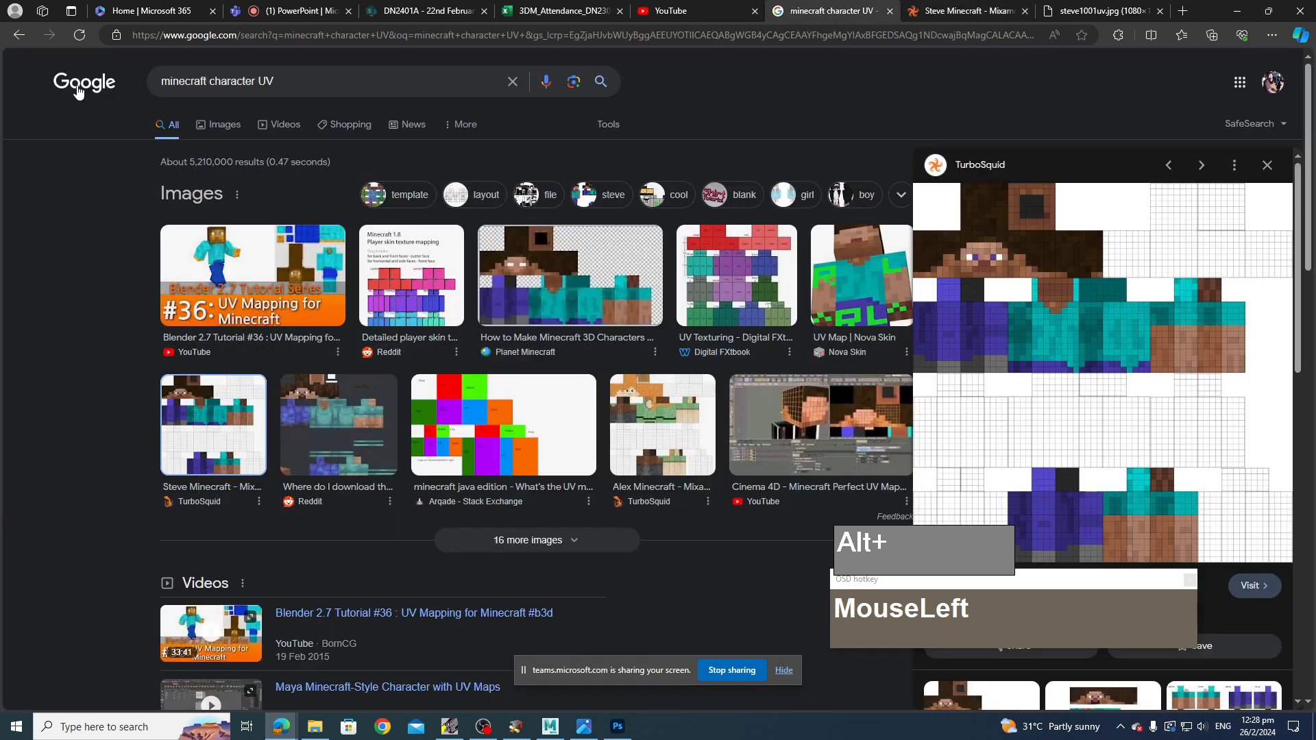
# - Show the image results for the "minecraft character UV" search and browse them for skin textures
pyautogui.moveTo(311, 77); pyautogui.dragTo(211, 104)
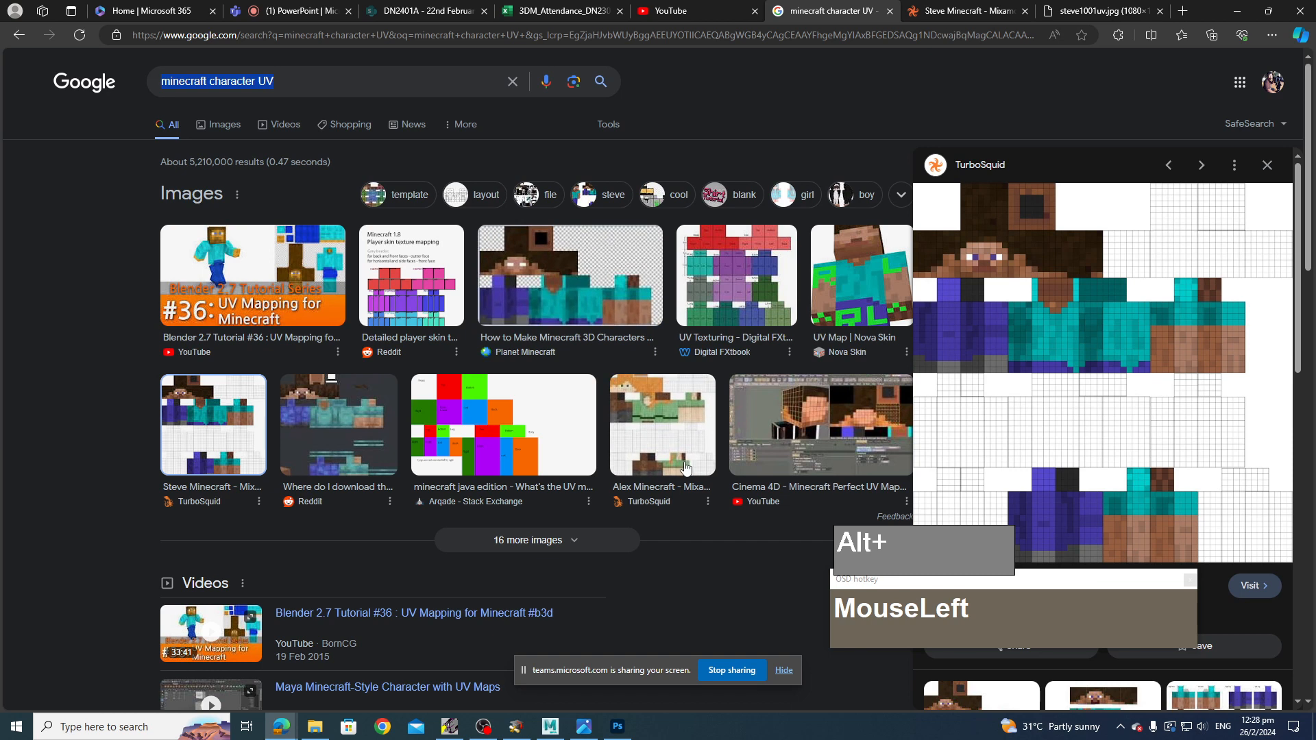
pyautogui.click(225, 126)
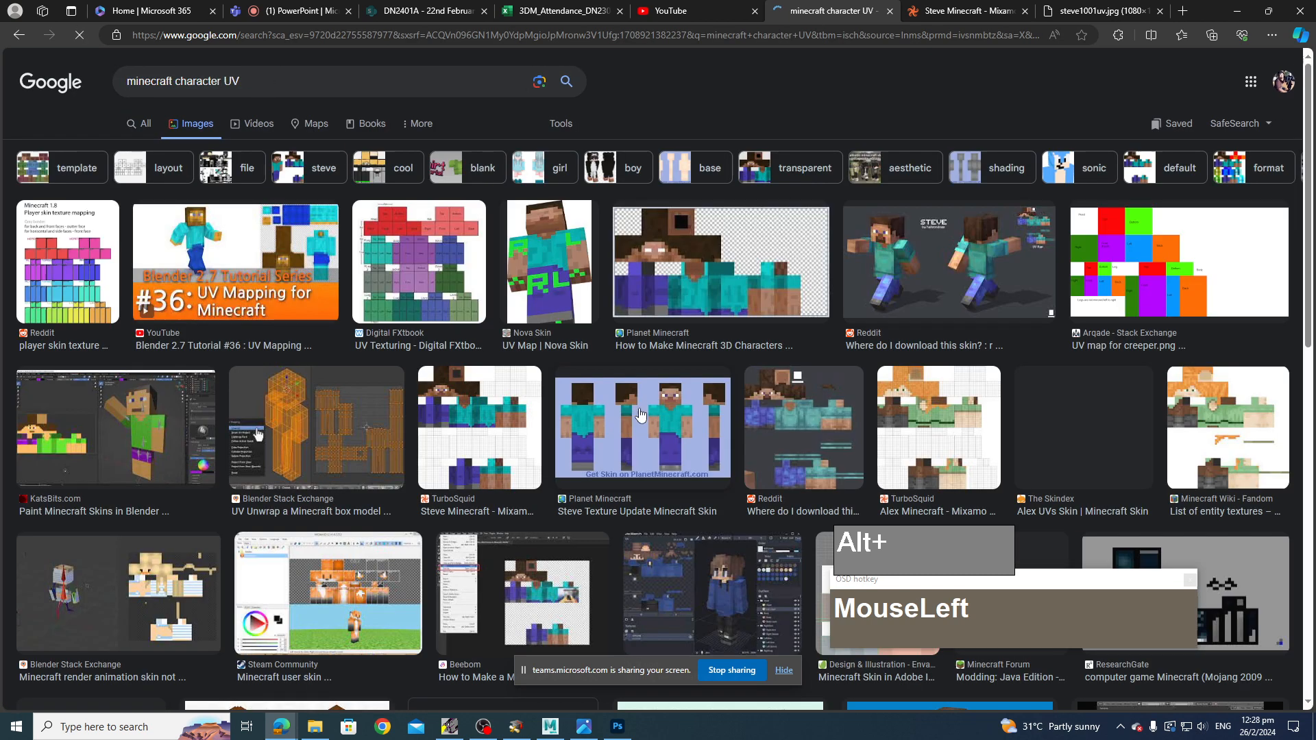
pyautogui.scroll(-2, 625, 408)
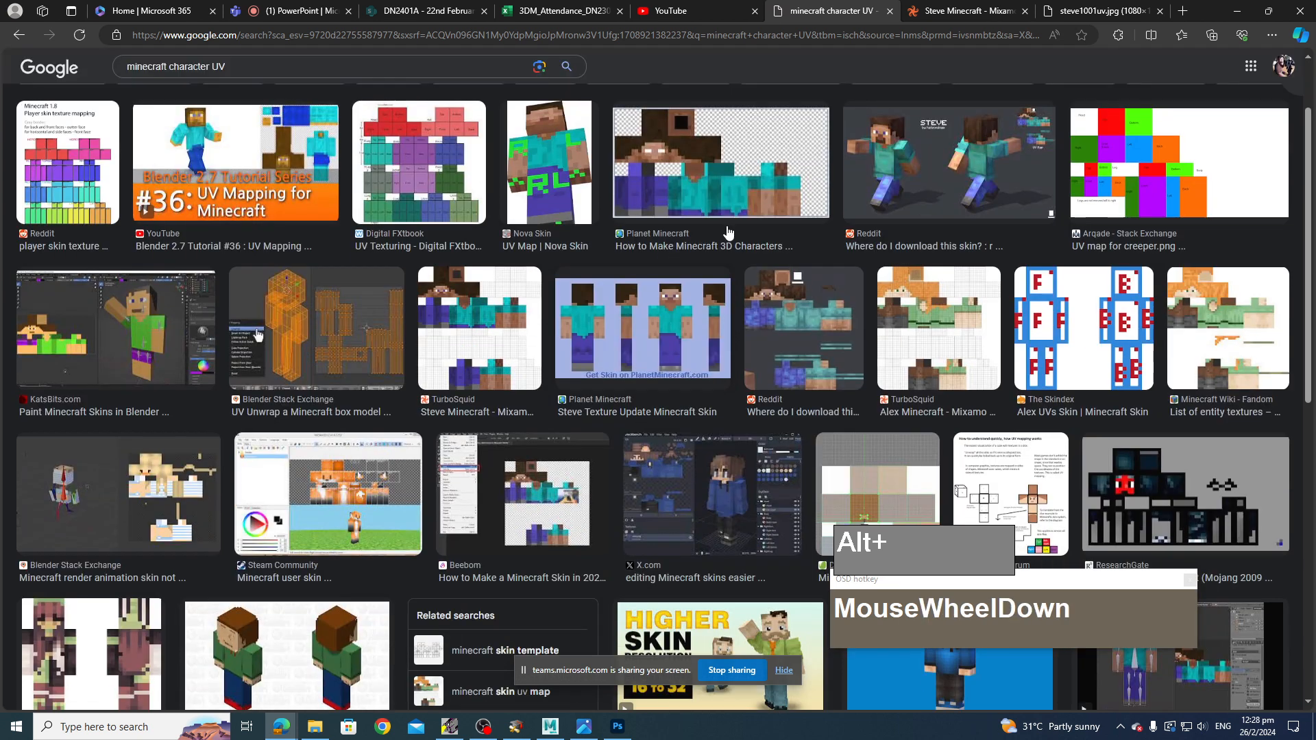
pyautogui.scroll(-2, 689, 350)
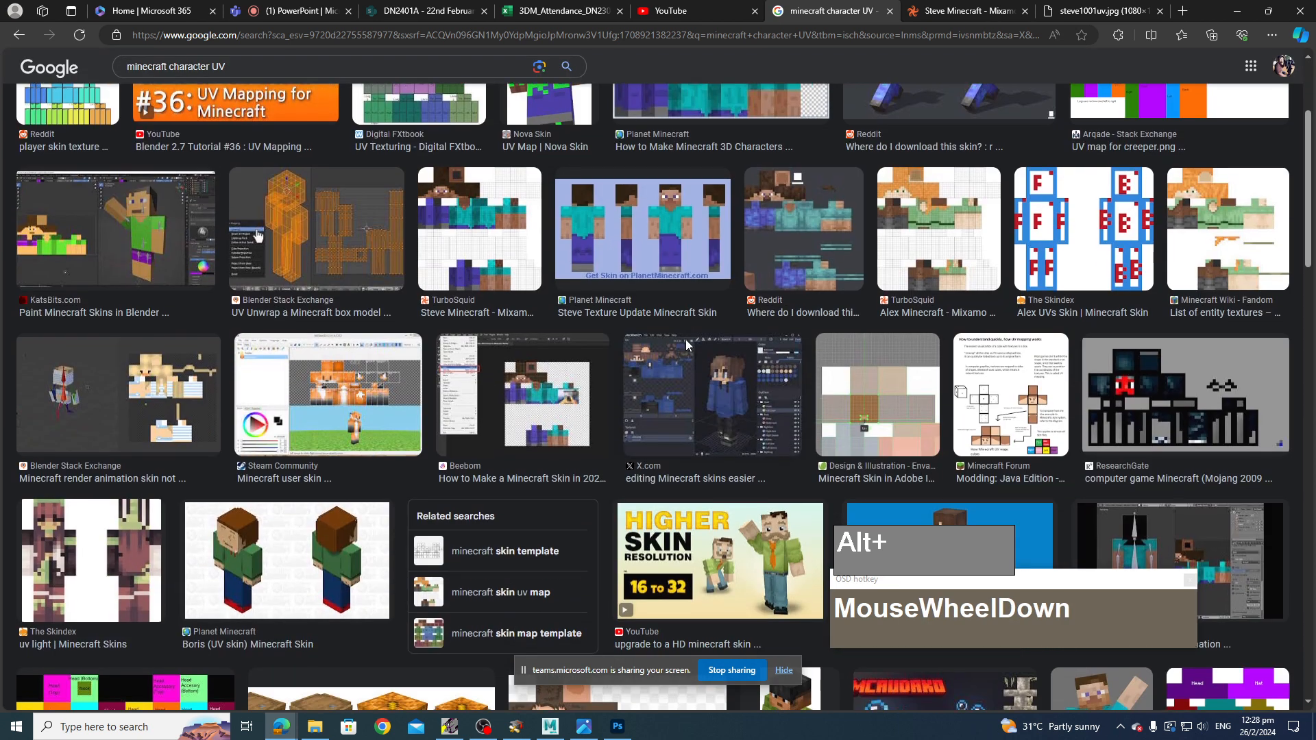
# - Open the Alex Minecraft UV texture image from TurboSquid in its own tab and view it
pyautogui.rightClick(933, 205)
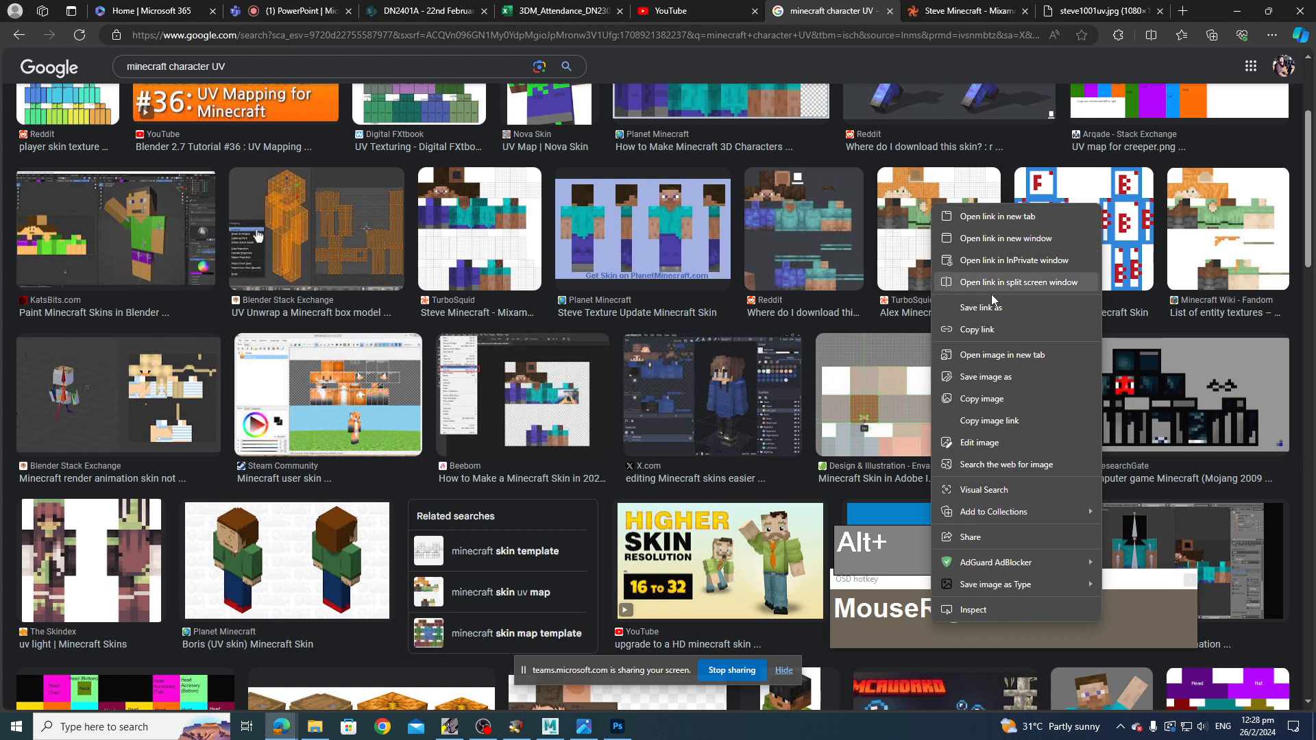
pyautogui.click(1011, 355)
pyautogui.click(1097, 11)
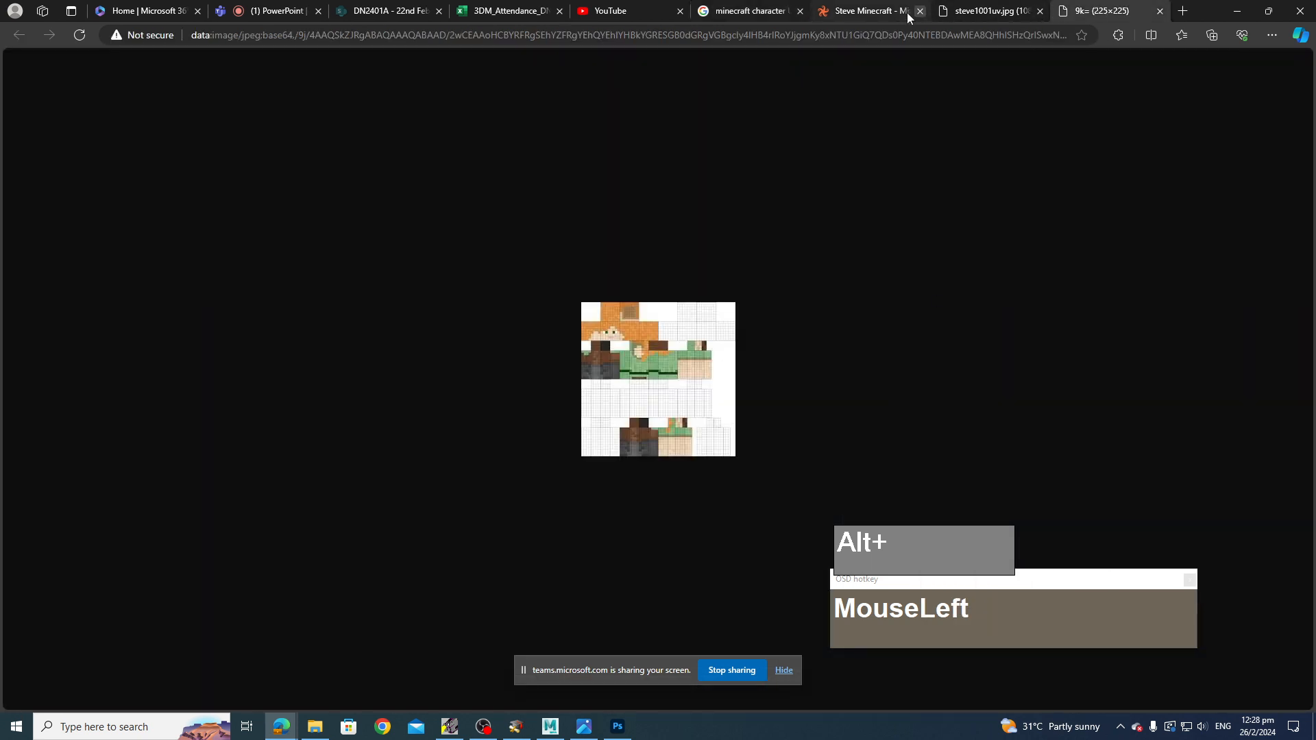
# - From the image results, open the PNGEgg Minecraft Theme texture in a new tab and show its related PNGWing Portal Mod texture
pyautogui.click(749, 12)
pyautogui.scroll(-5, 467, 249)
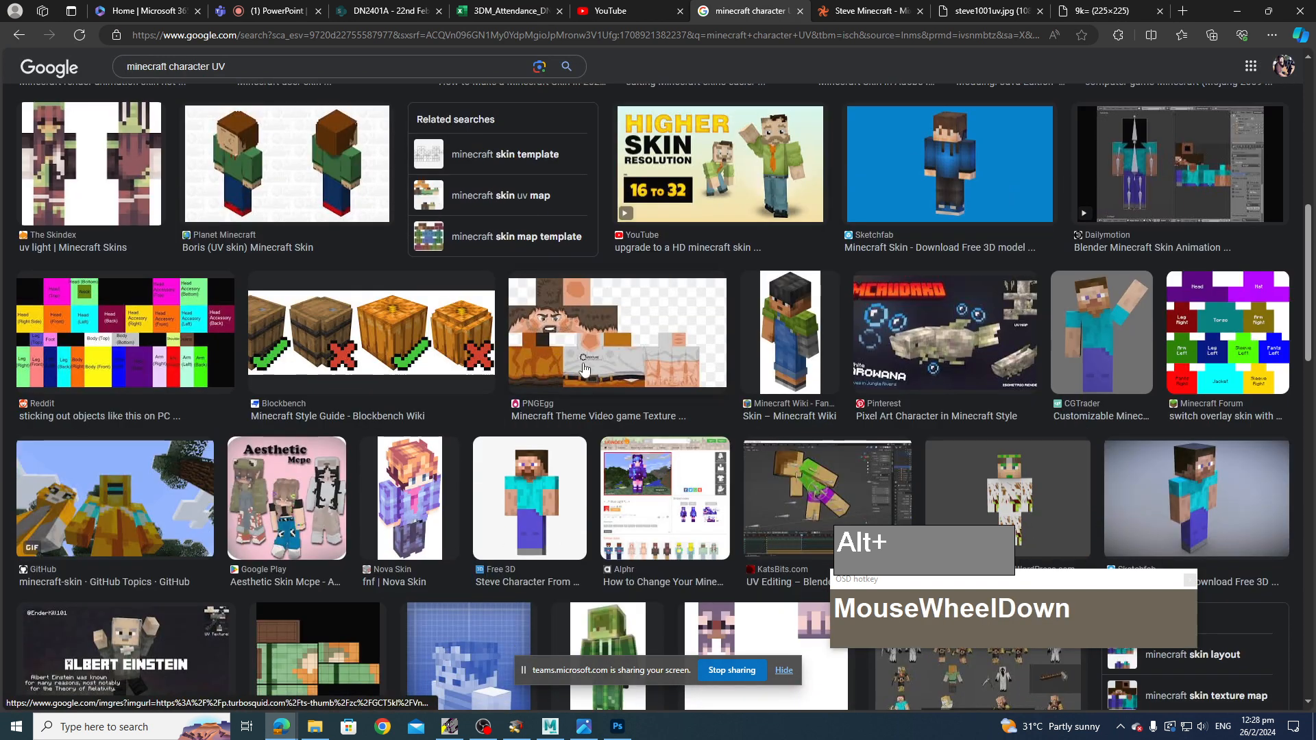
pyautogui.rightClick(563, 307)
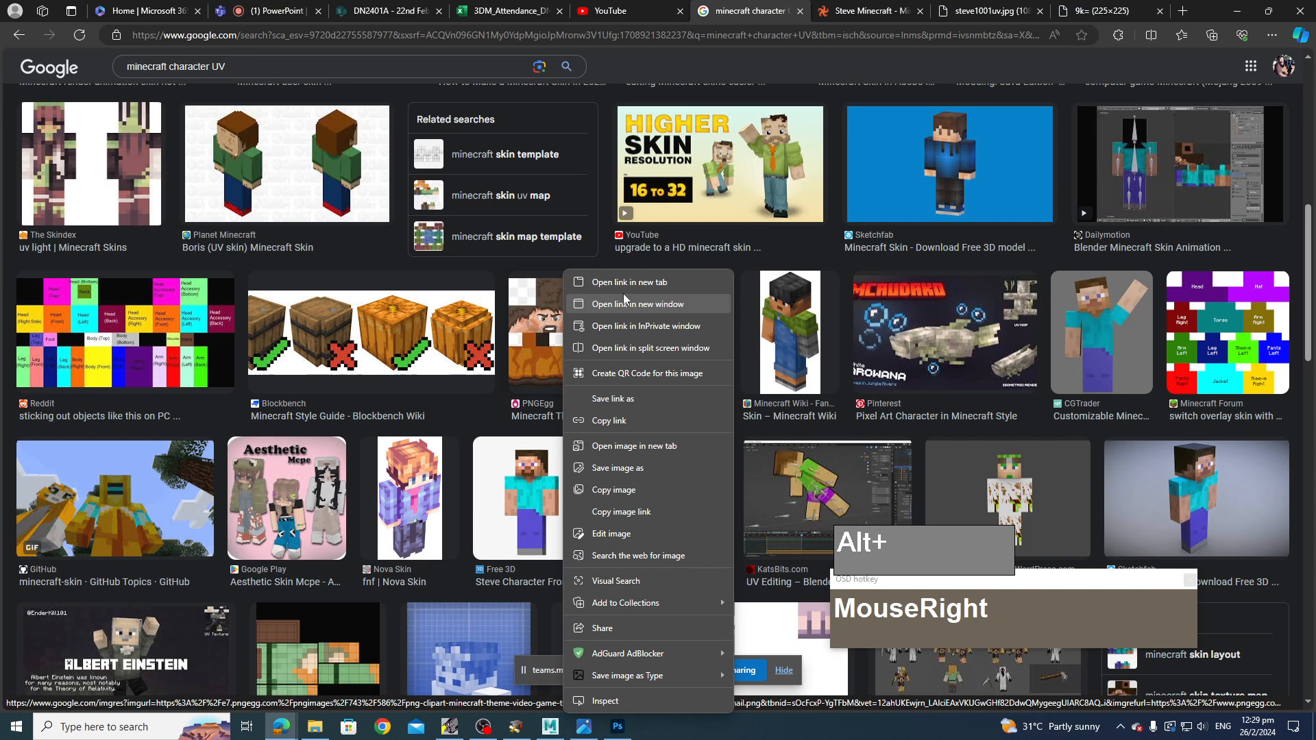
pyautogui.click(623, 283)
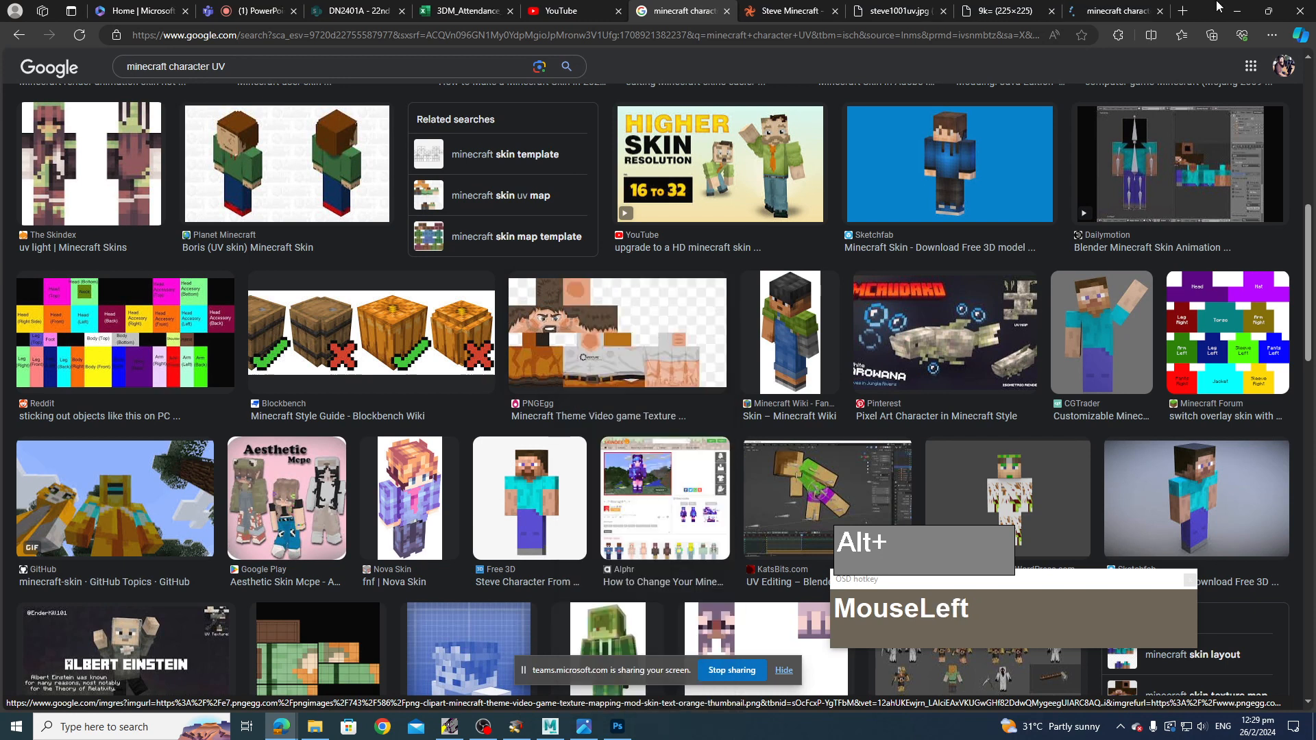
pyautogui.click(1133, 12)
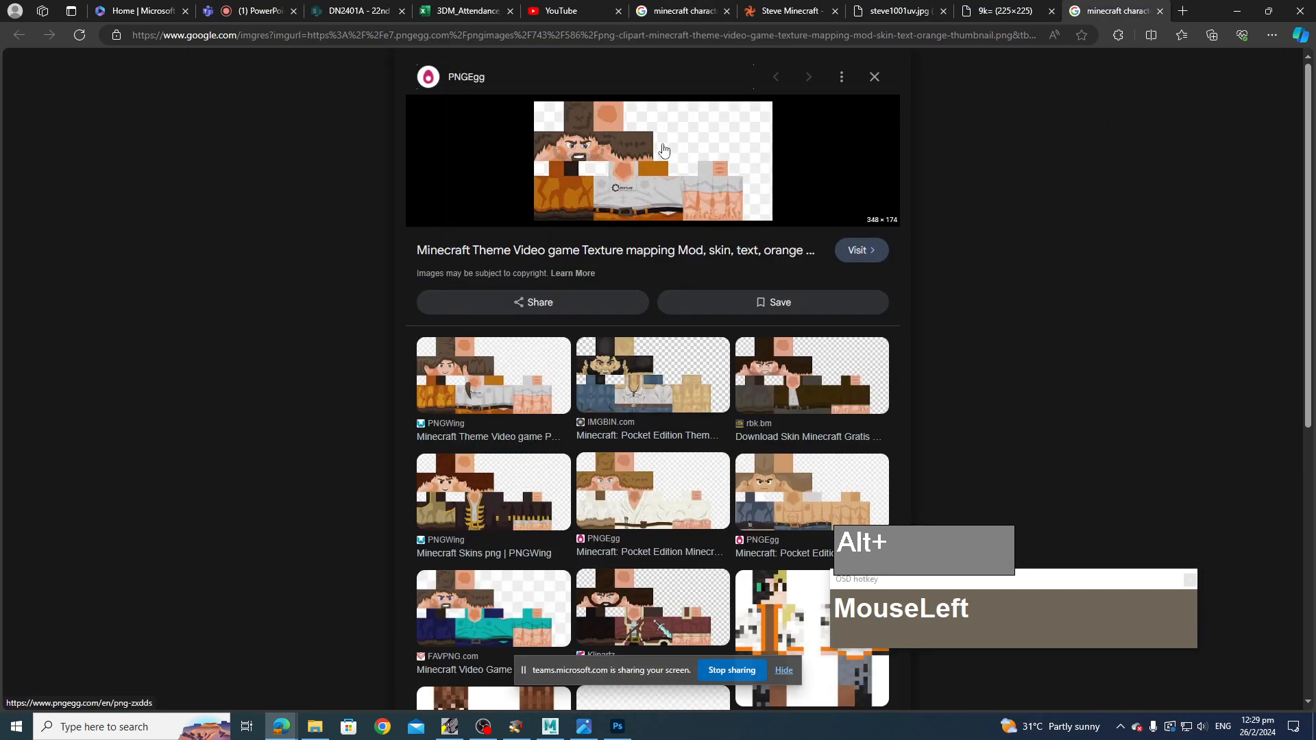
pyautogui.click(493, 377)
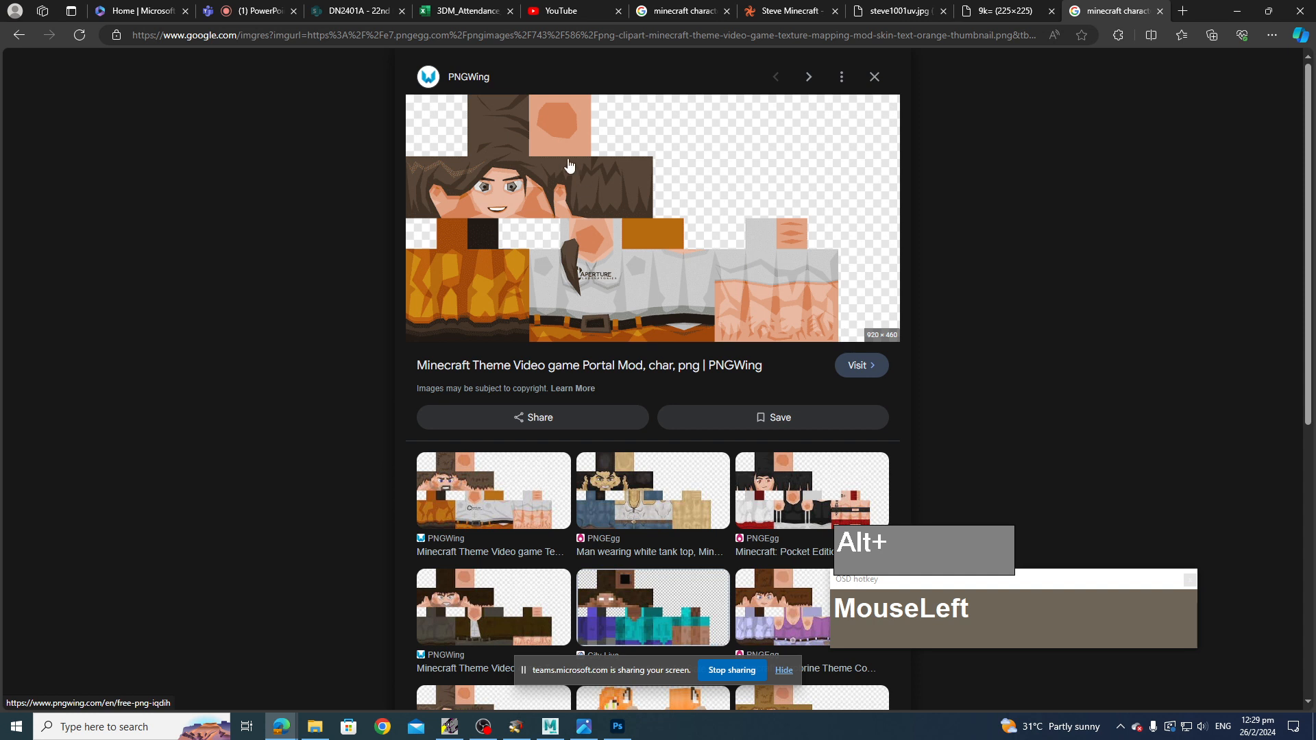
# - Save the PNGWing texture as png-transparent-minecraft-theme-video-game-portal-mod-char.png in the ASG1 project's sourceimages folder
pyautogui.rightClick(544, 172)
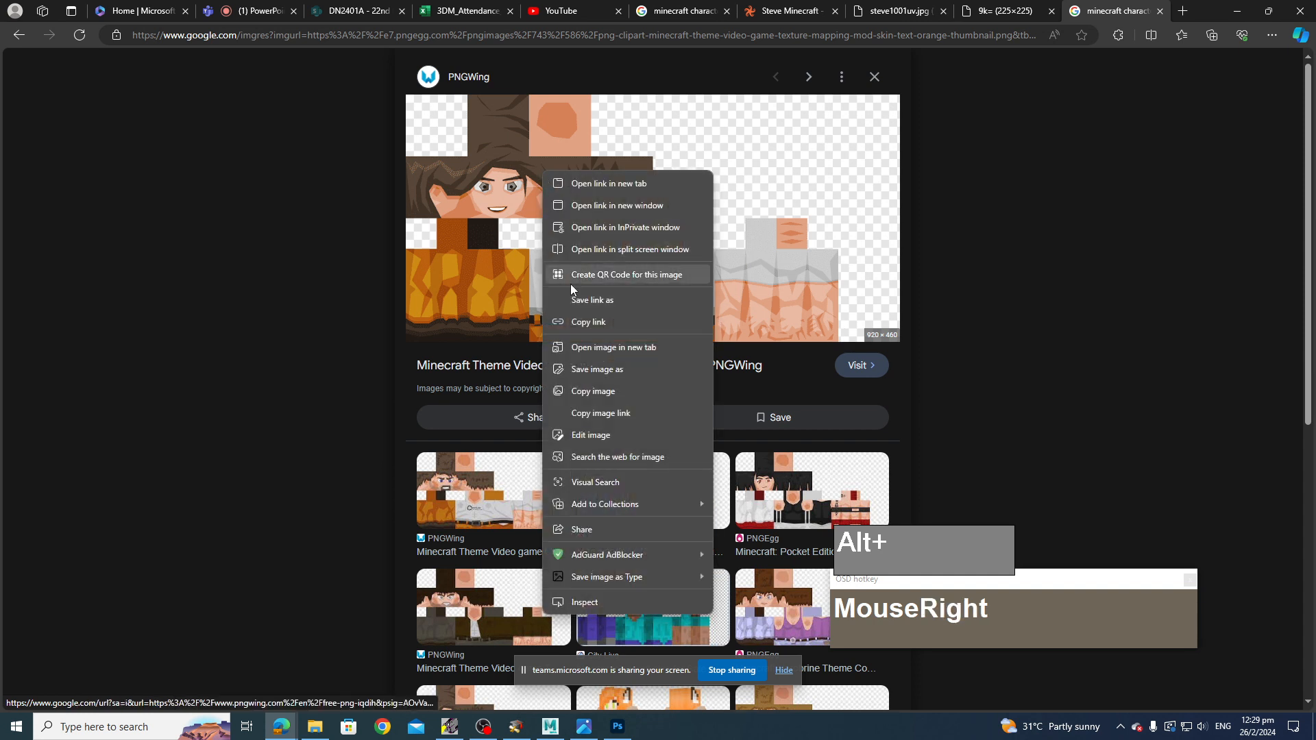
pyautogui.click(597, 370)
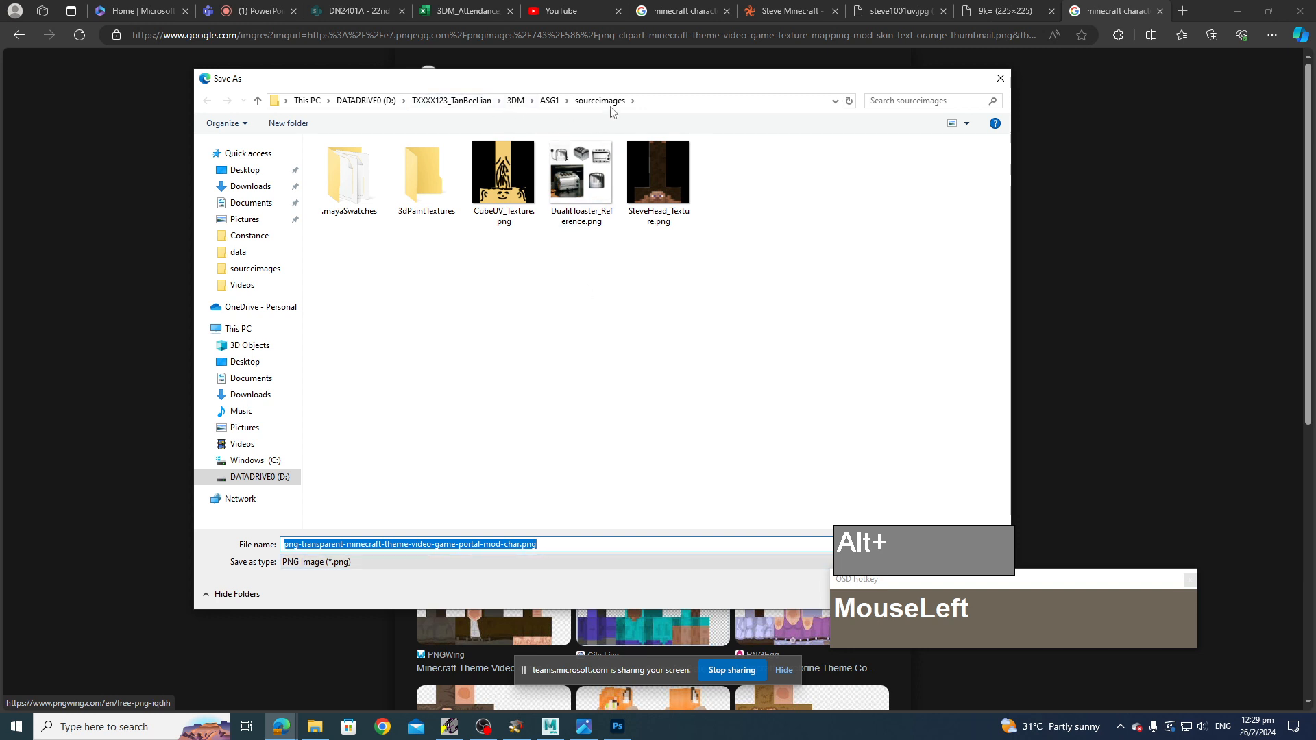
pyautogui.moveTo(656, 81); pyautogui.dragTo(467, 85)
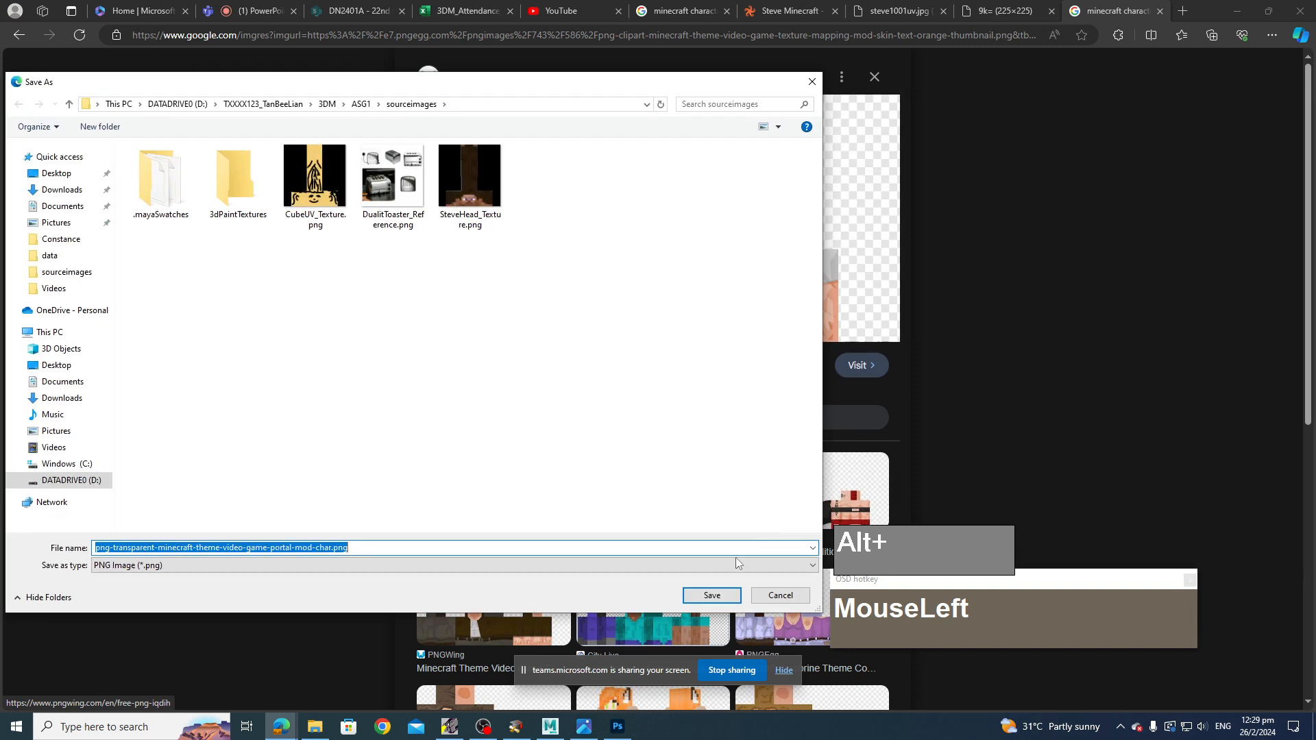
pyautogui.click(717, 600)
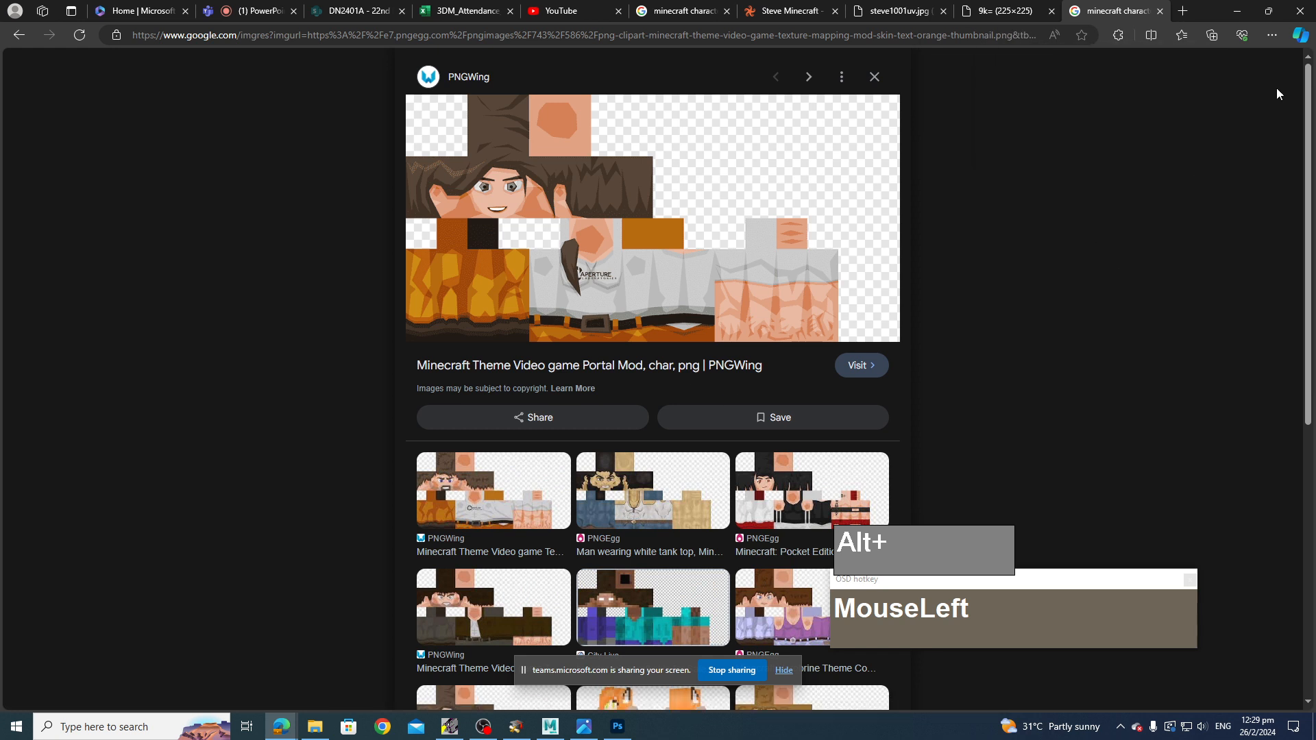
# - Return to Maya and start a new scene without saving the changes to the untitled one
pyautogui.click(1237, 10)
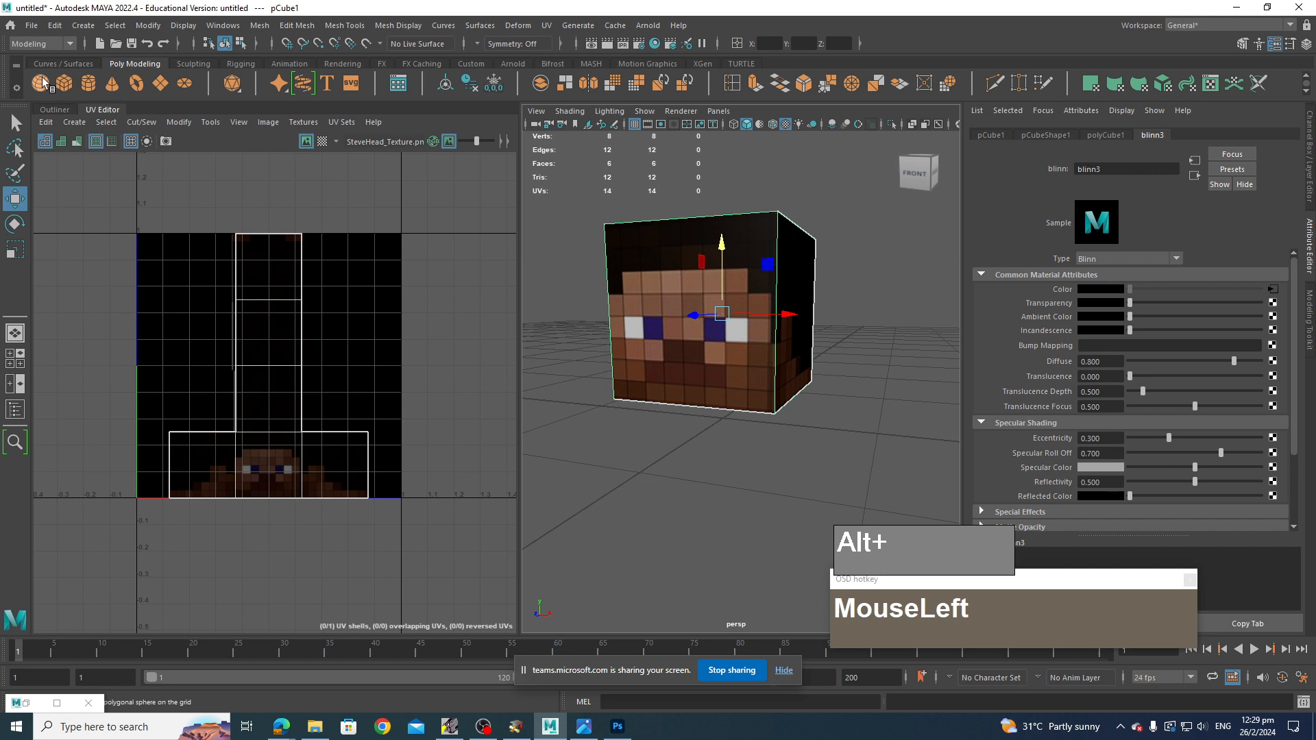
pyautogui.click(31, 26)
pyautogui.click(51, 40)
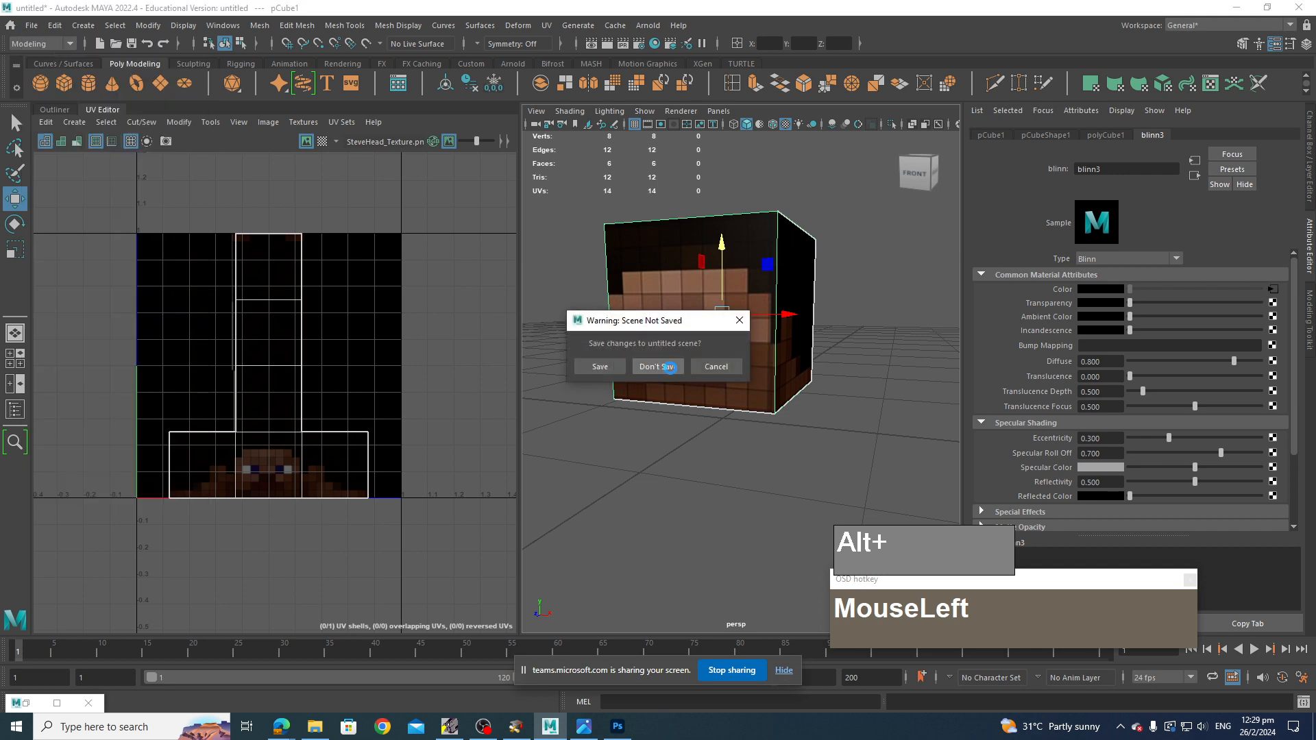
pyautogui.click(657, 366)
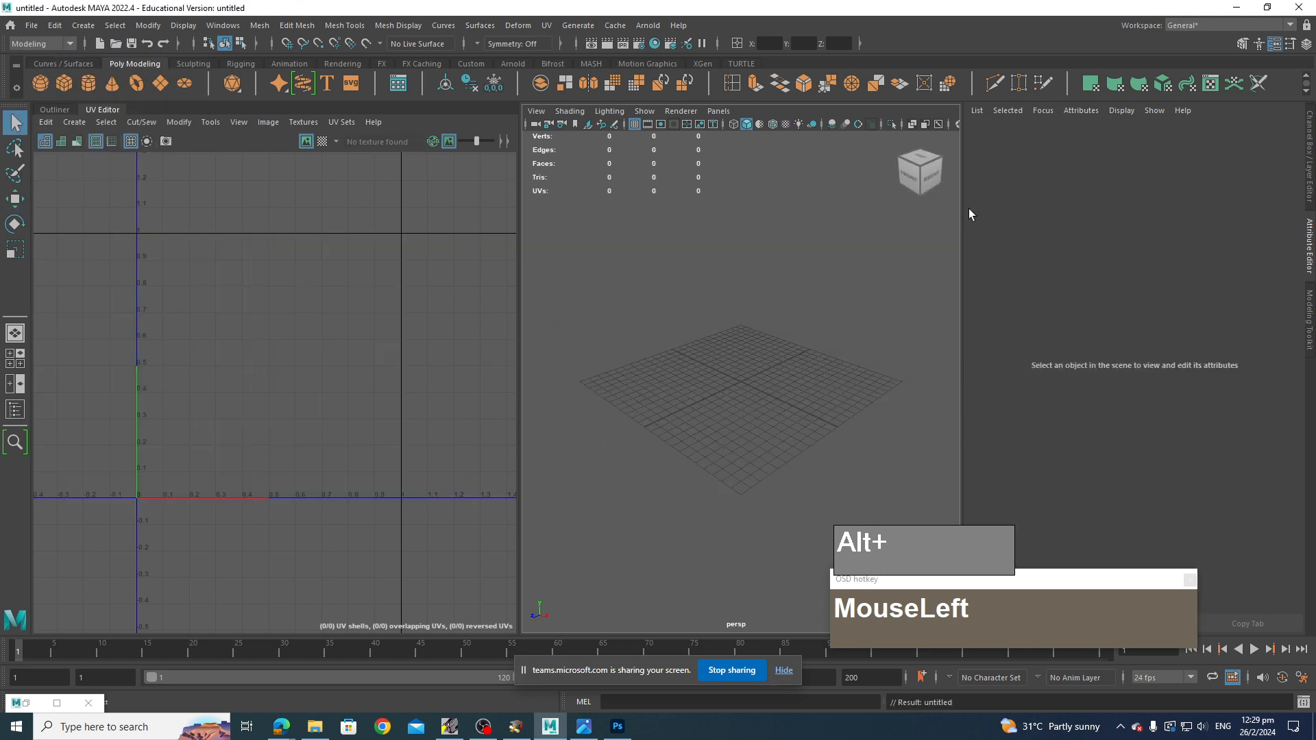
# - Reset the General workspace to its factory default
pyautogui.click(105, 111)
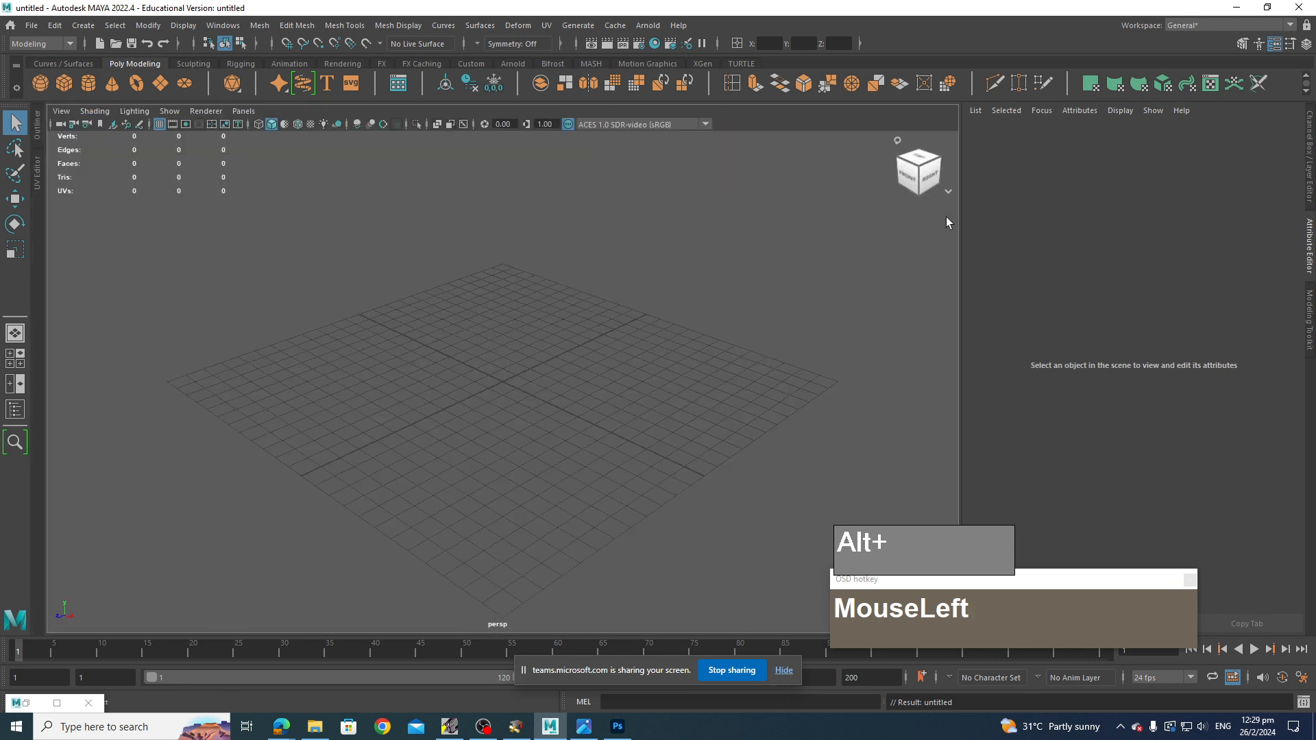
pyautogui.click(219, 29)
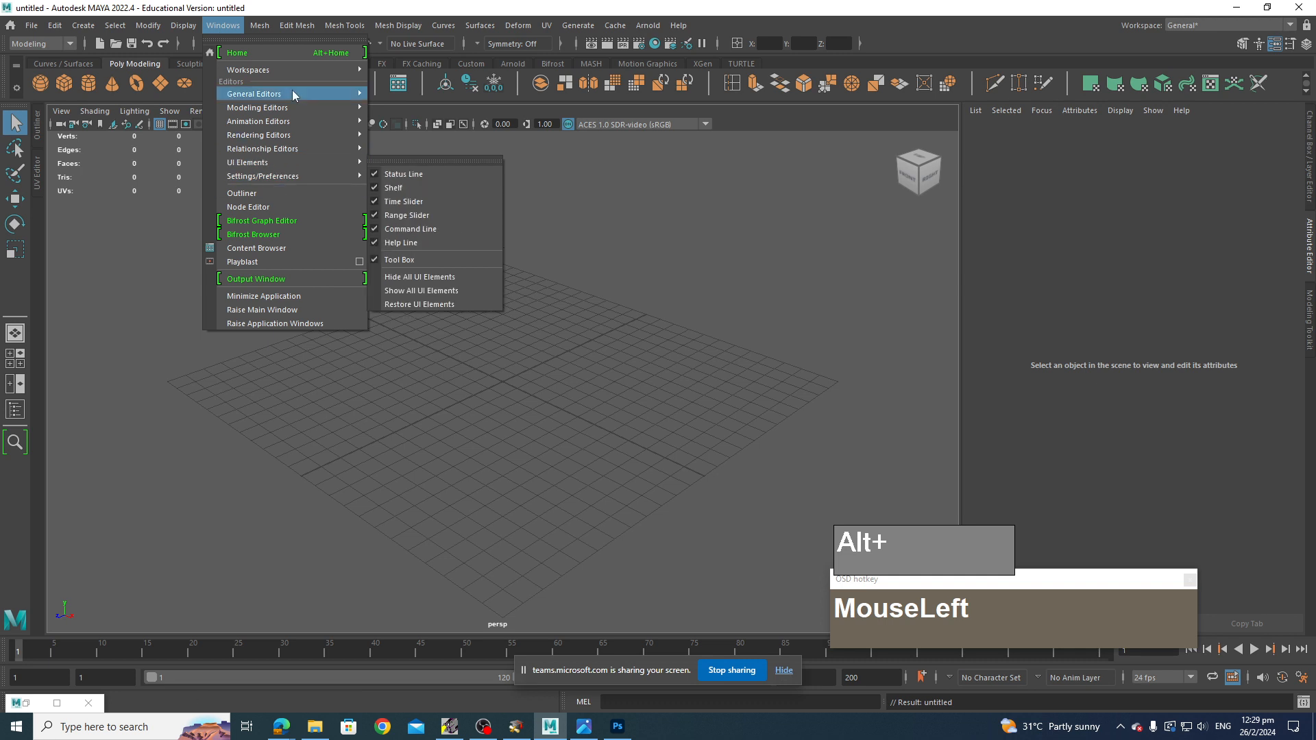
pyautogui.moveTo(292, 72)
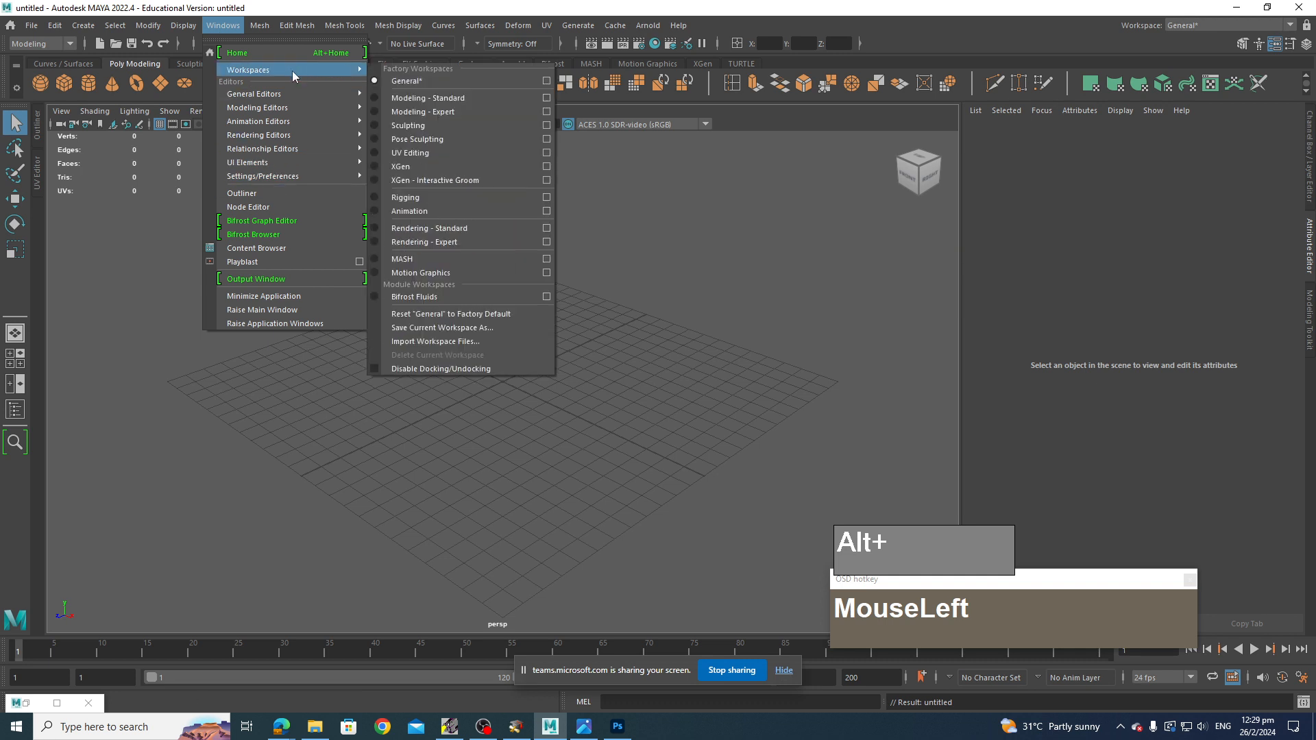
pyautogui.click(454, 313)
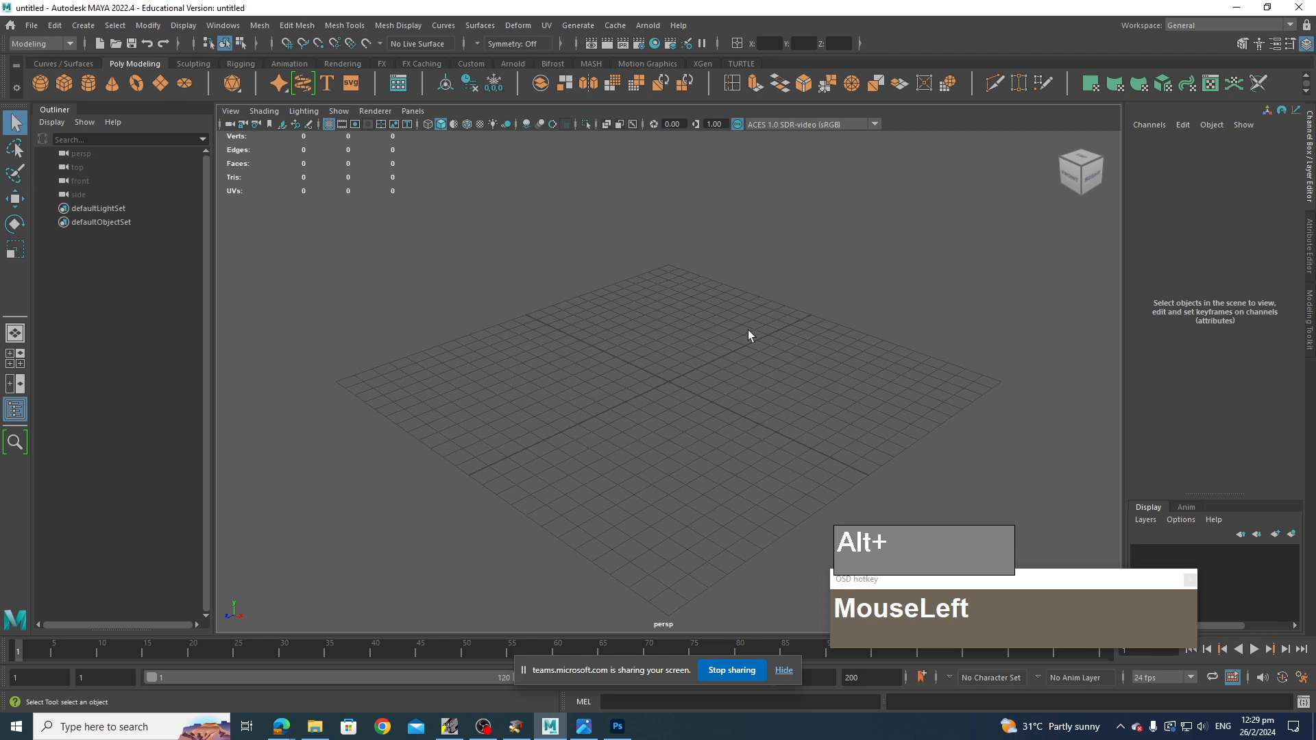
# - Create a polygon cube with default size at the centre of the grid
pyautogui.keyDown('shift'); pyautogui.moveTo(672, 333); pyautogui.dragTo(675, 379, button='right'); pyautogui.keyUp('shift')
pyautogui.keyDown('shift'); pyautogui.scroll(1, 718, 431); pyautogui.keyUp('shift')
pyautogui.keyDown('shift'); pyautogui.scroll(3, 720, 434); pyautogui.keyUp('shift')
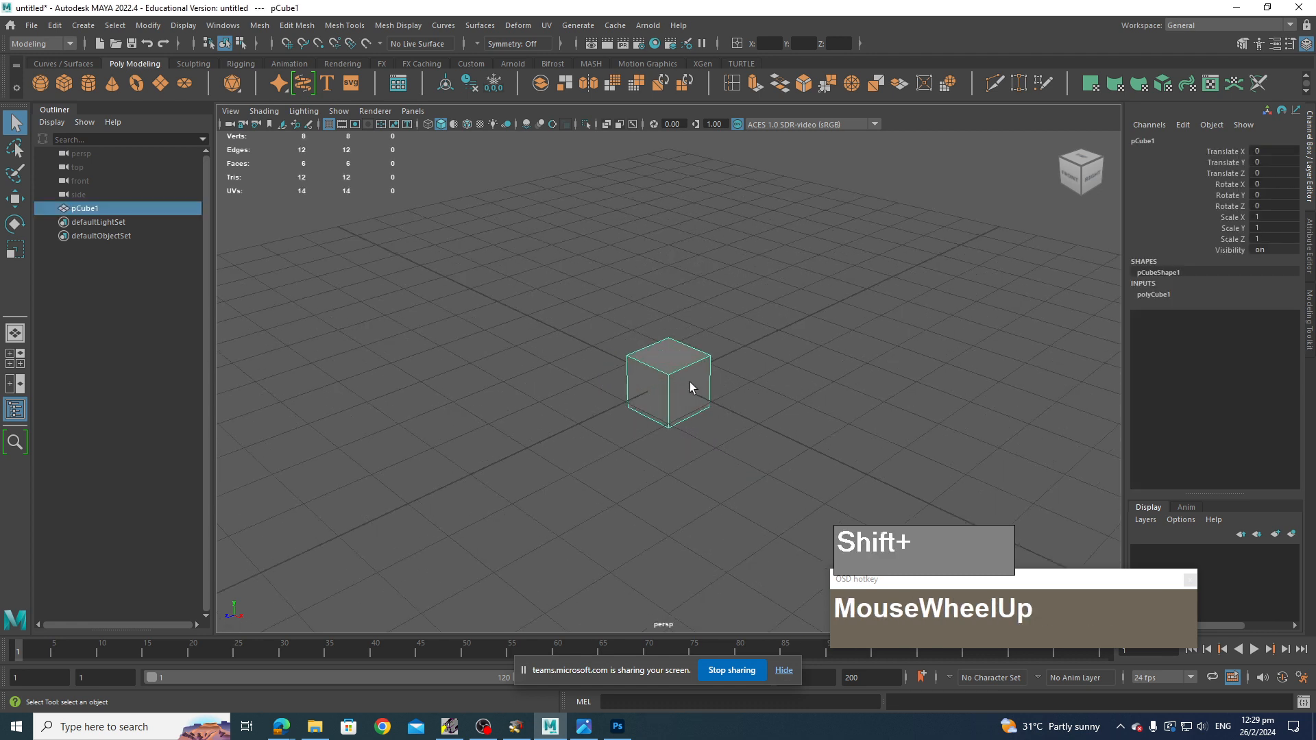
pyautogui.keyDown('shift'); pyautogui.click(688, 362); pyautogui.keyUp('shift')
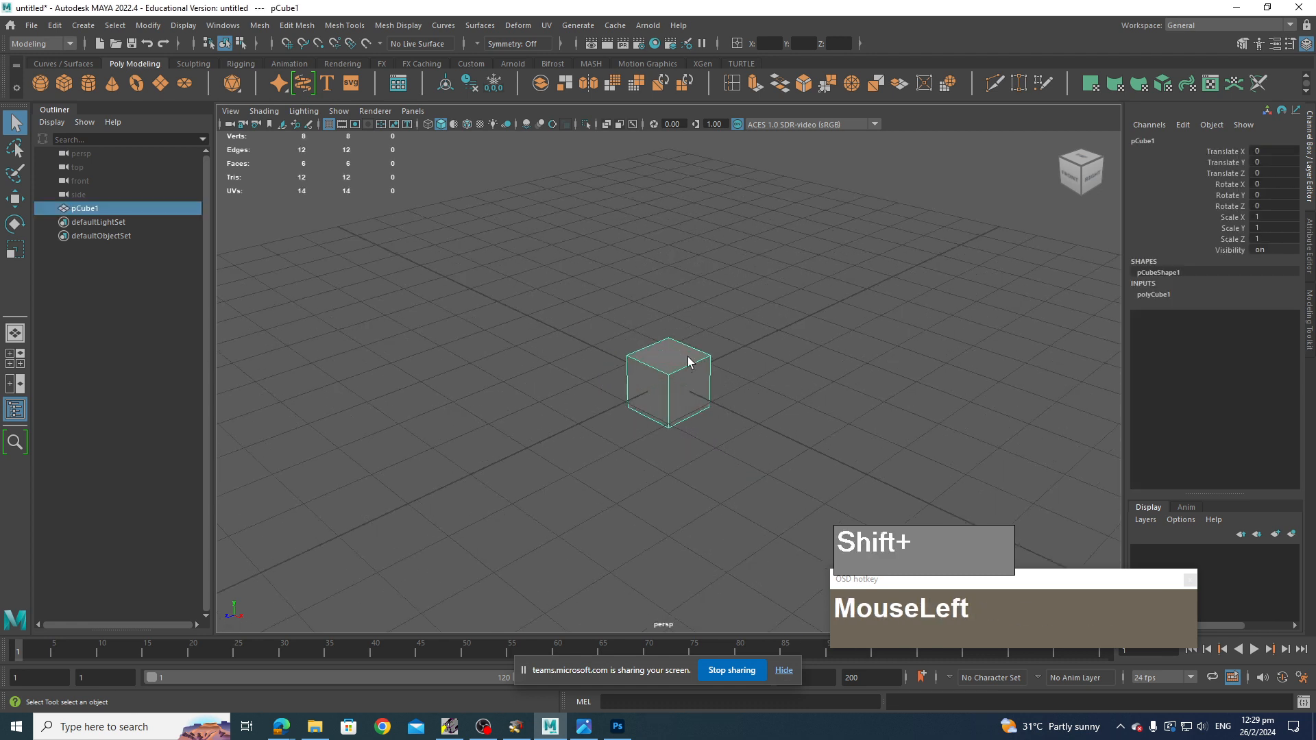
# - Open the UV Editor, dock it beside the perspective view with the Outliner, narrow it, and close the UV Toolkit
pyautogui.keyDown('shift'); pyautogui.click(1210, 83); pyautogui.keyUp('shift')
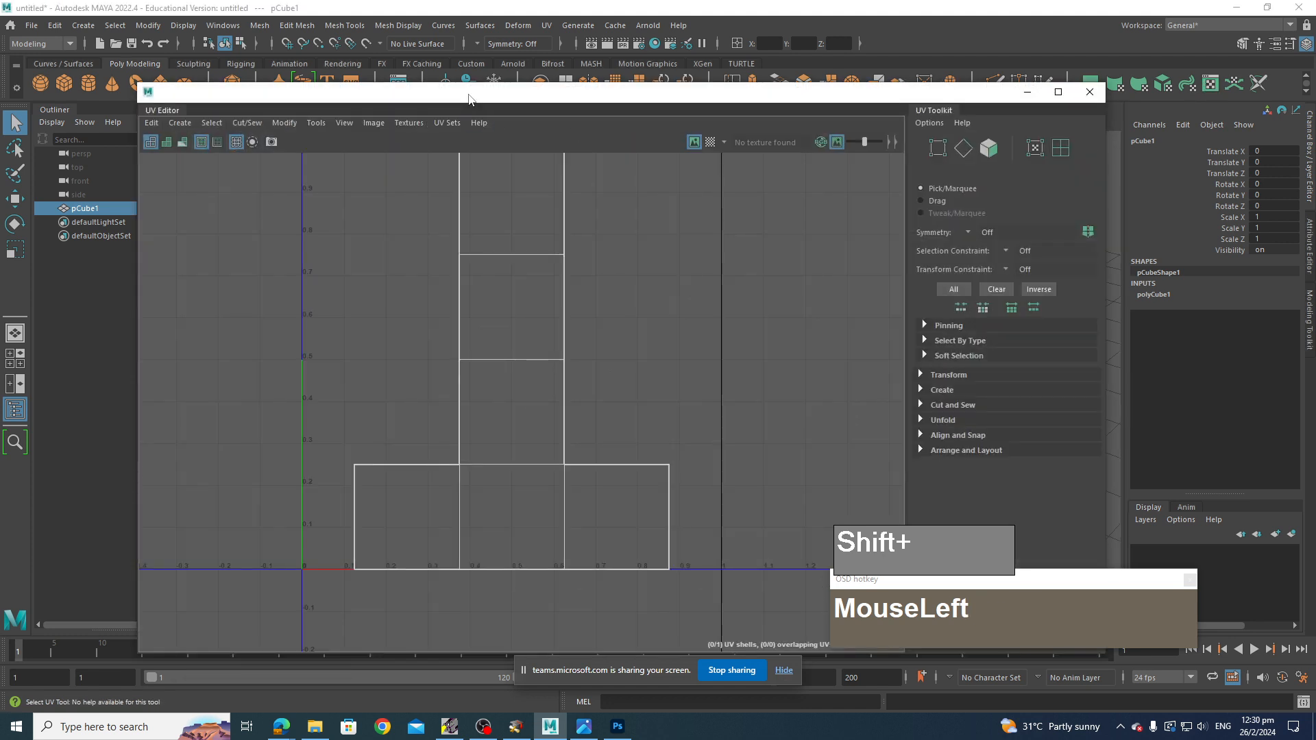
pyautogui.moveTo(469, 99); pyautogui.dragTo(602, 170)
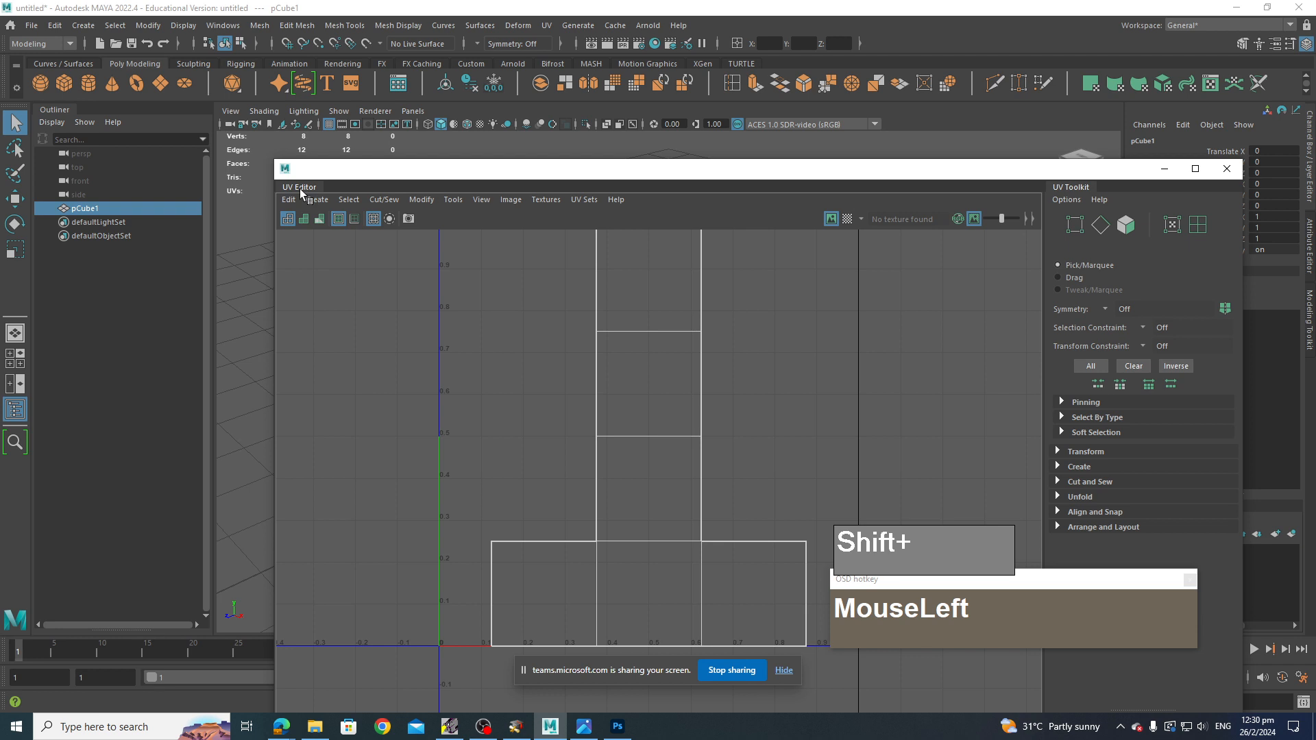
pyautogui.moveTo(300, 192); pyautogui.dragTo(95, 118)
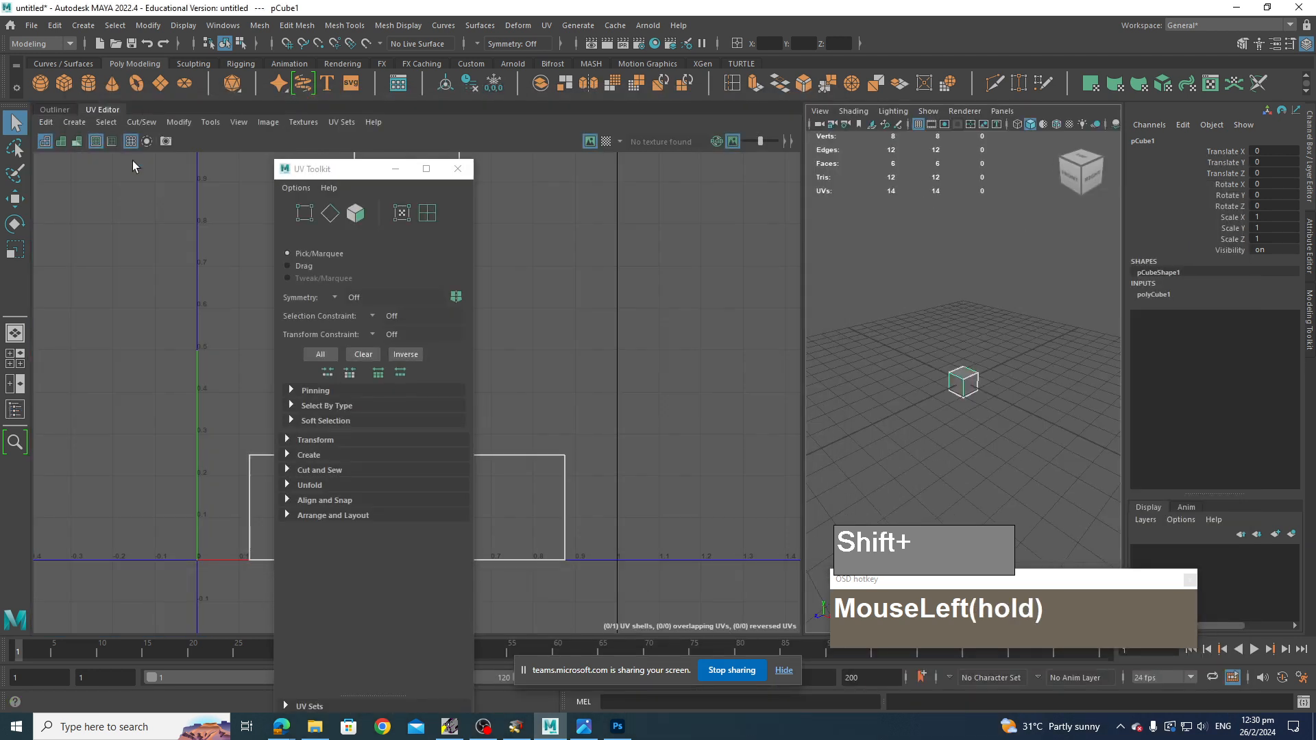
pyautogui.moveTo(801, 233); pyautogui.dragTo(392, 179)
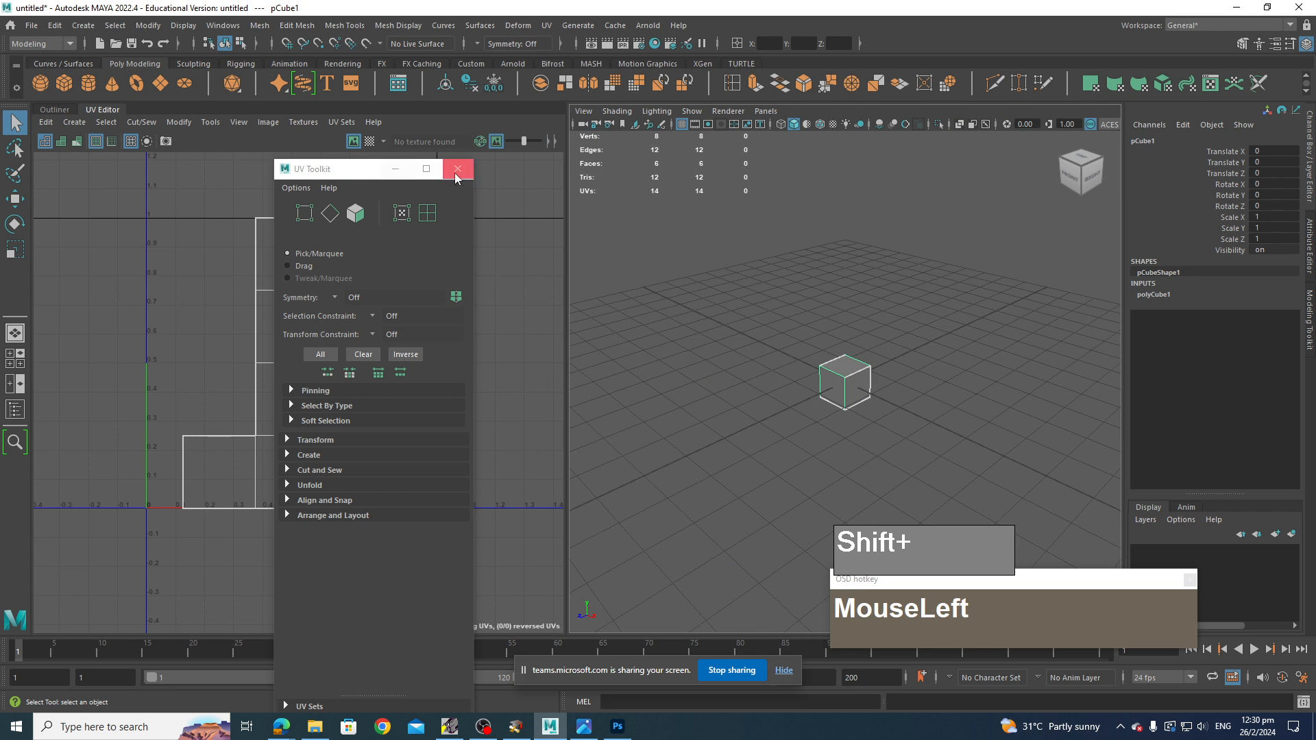
pyautogui.click(458, 169)
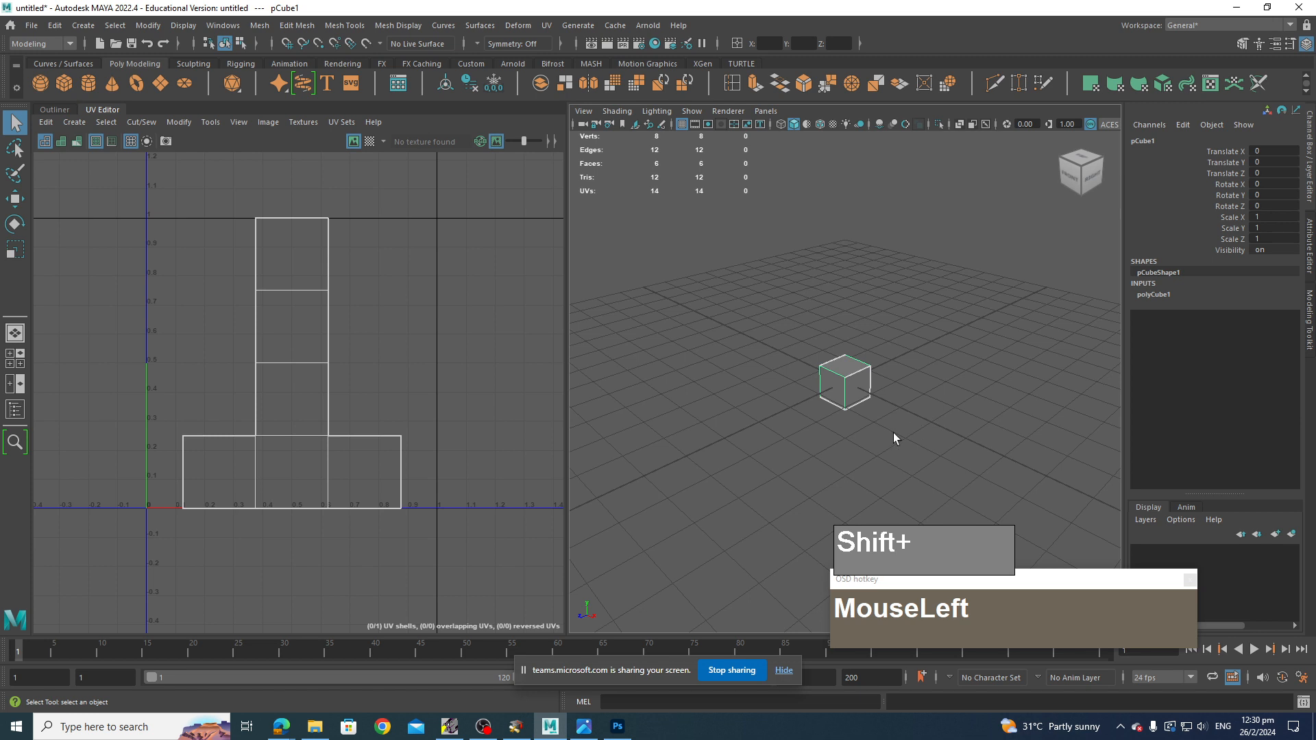
# - Switch the cube to face selection mode in the perspective view
pyautogui.keyDown('shift'); pyautogui.scroll(5, 893, 438); pyautogui.keyUp('shift')
pyautogui.keyDown('alt'); pyautogui.scroll(-2, 893, 438); pyautogui.keyUp('alt')
pyautogui.keyDown('alt'); pyautogui.moveTo(897, 441); pyautogui.dragTo(897, 441); pyautogui.keyUp('alt')
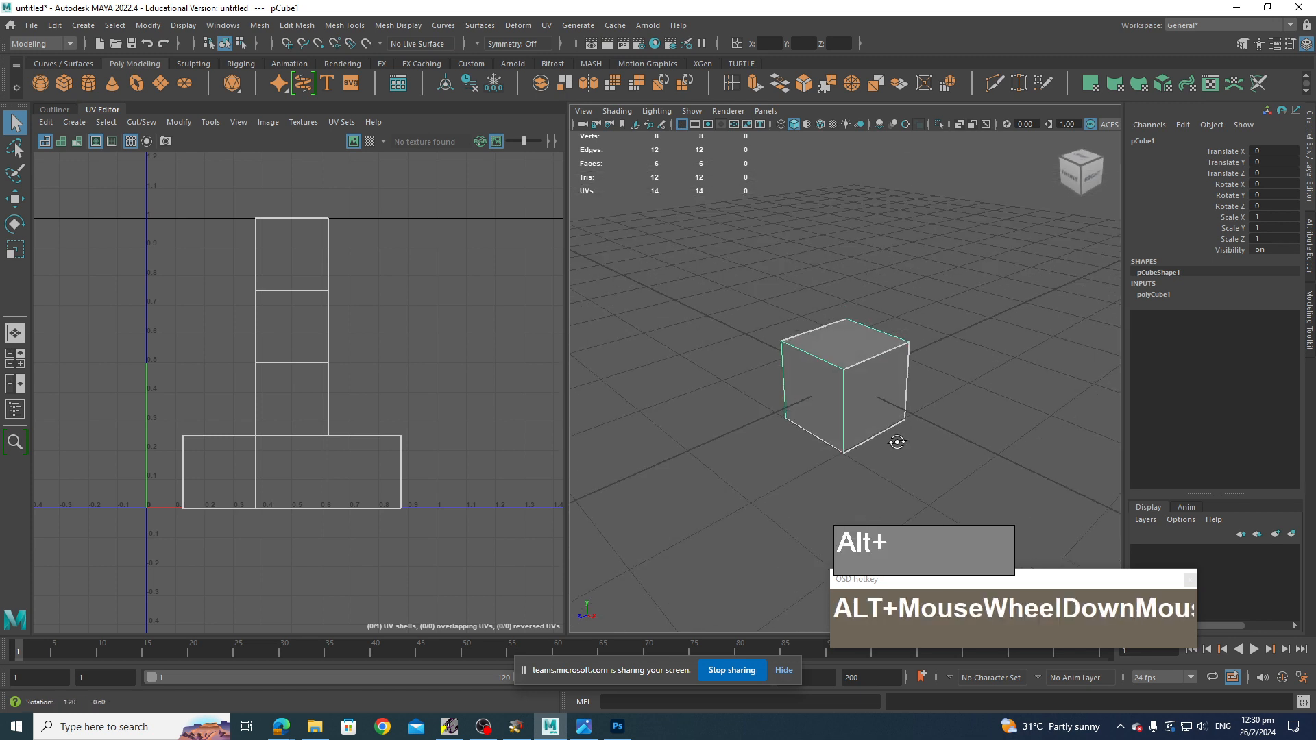
pyautogui.moveTo(827, 349); pyautogui.dragTo(811, 404, button='right')
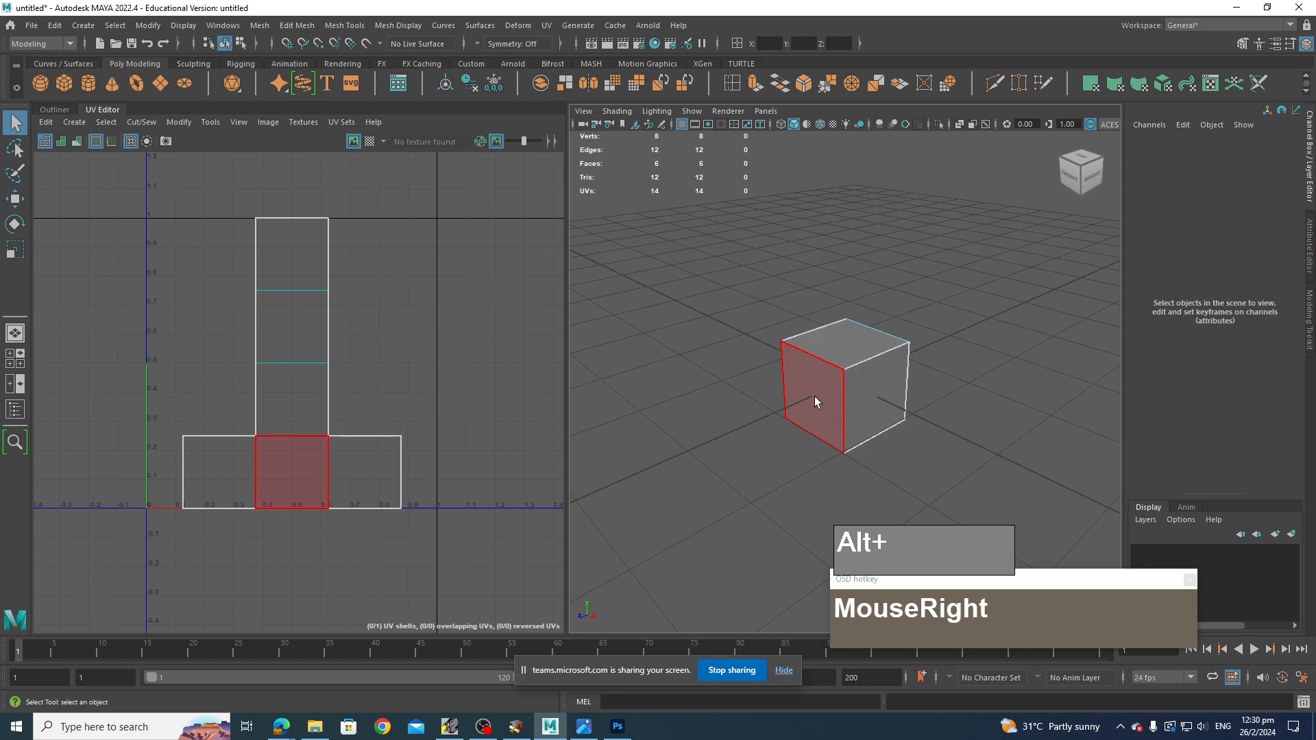
pyautogui.moveTo(815, 395)
pyautogui.keyDown('alt'); pyautogui.mouseDown()
pyautogui.moveTo(958, 411)
pyautogui.moveTo(807, 408)
pyautogui.mouseUp(); pyautogui.keyUp('alt')
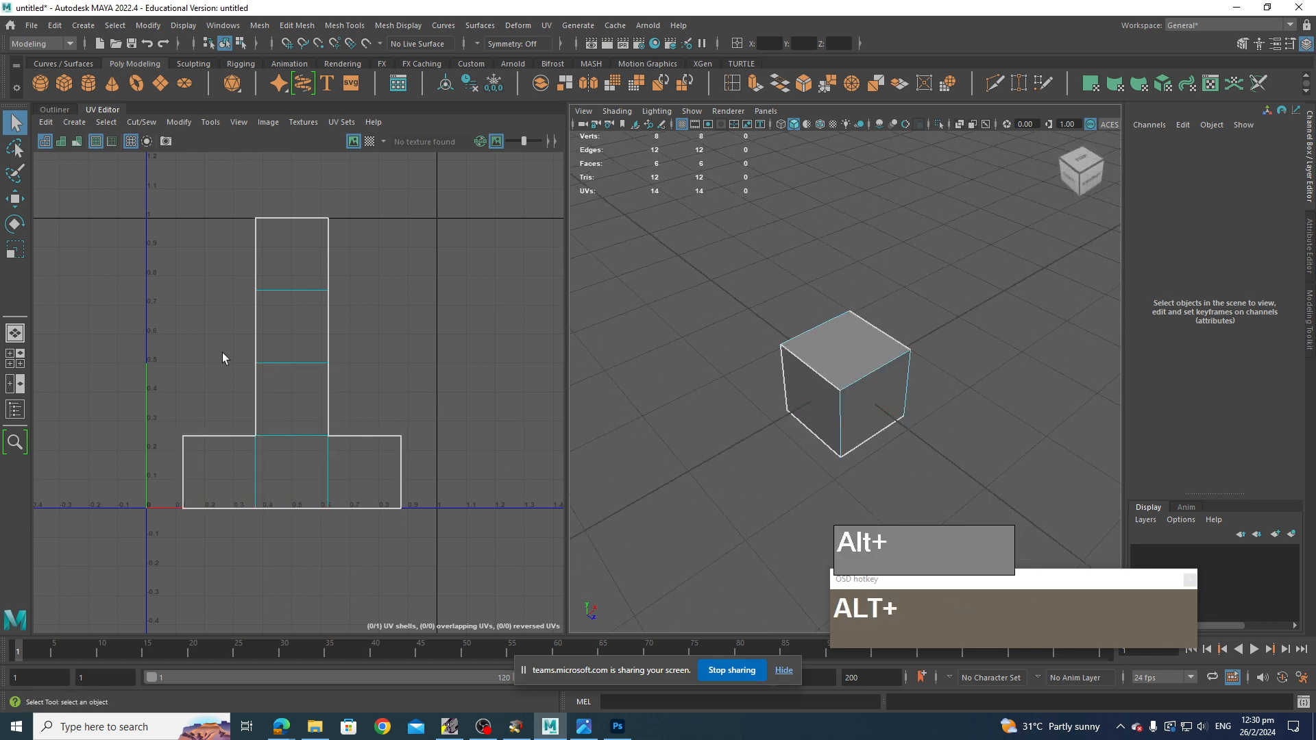
pyautogui.keyDown('alt'); pyautogui.moveTo(869, 362); pyautogui.dragTo(809, 426); pyautogui.keyUp('alt')
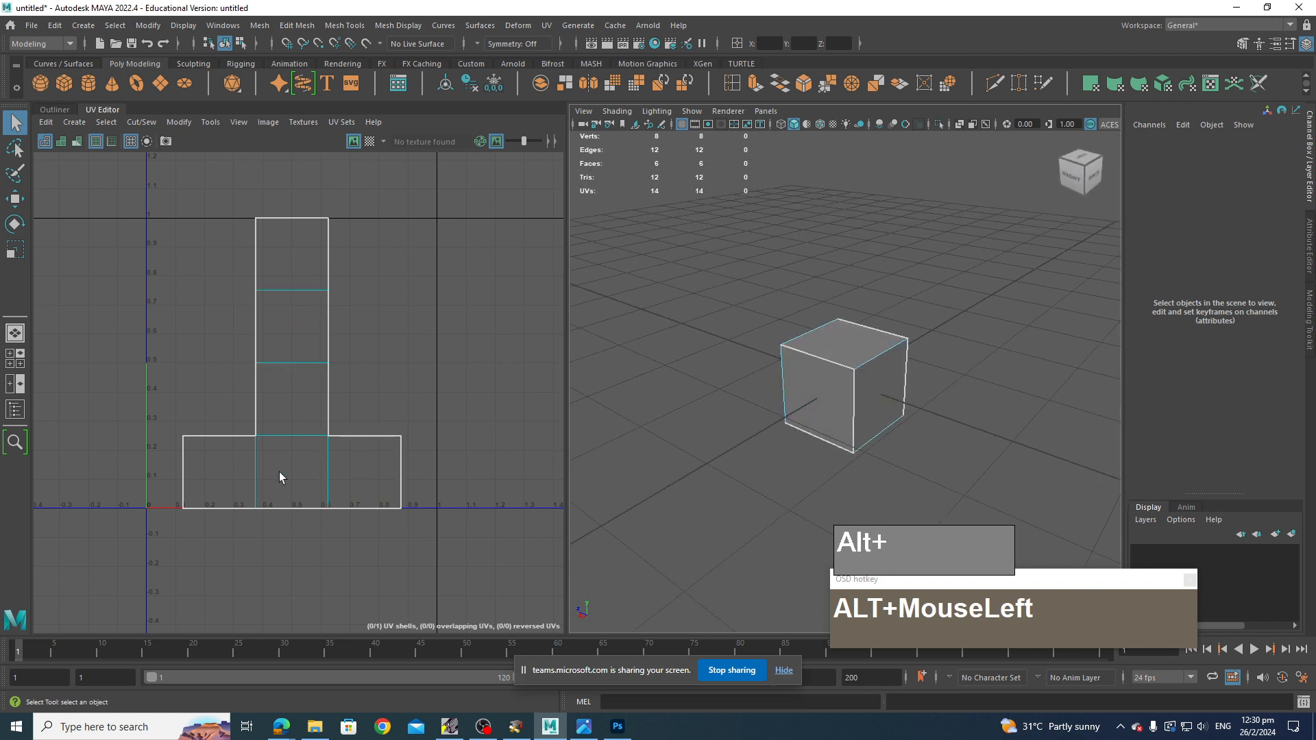
pyautogui.keyDown('alt'); pyautogui.moveTo(811, 475); pyautogui.dragTo(875, 434); pyautogui.keyUp('alt')
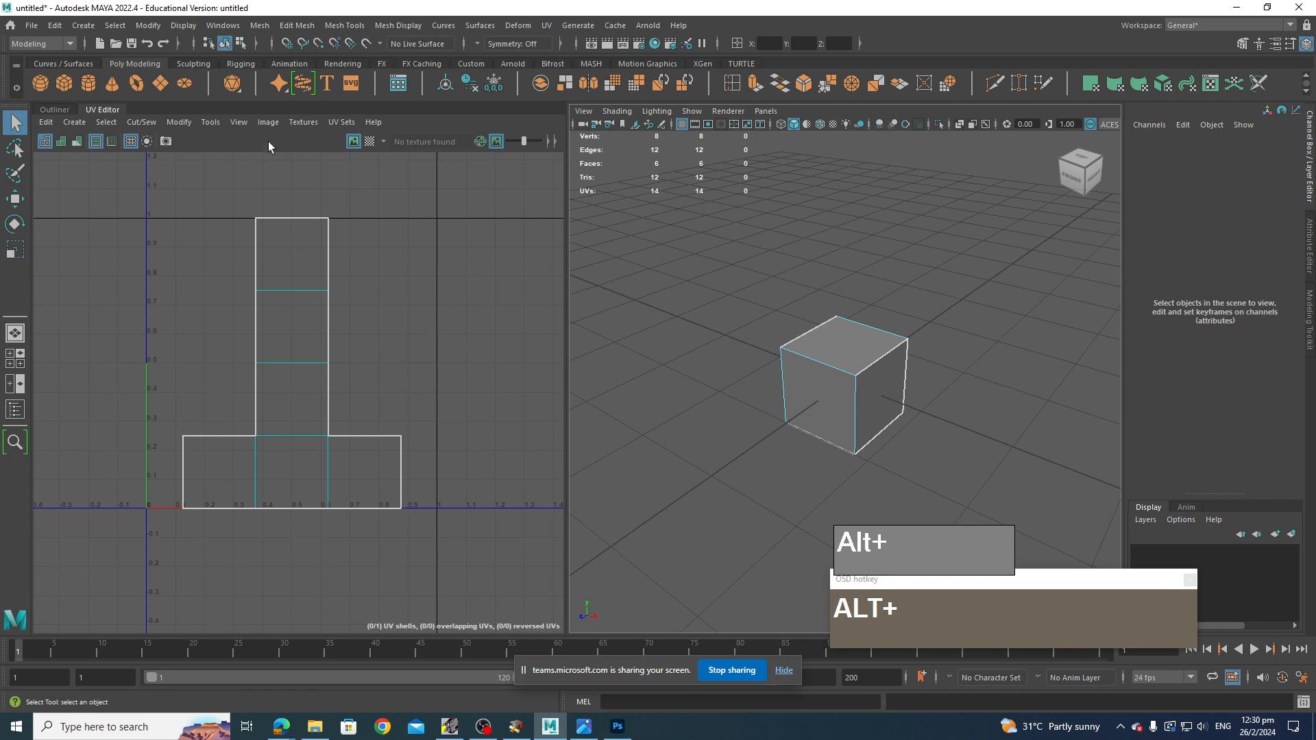
pyautogui.click(268, 123)
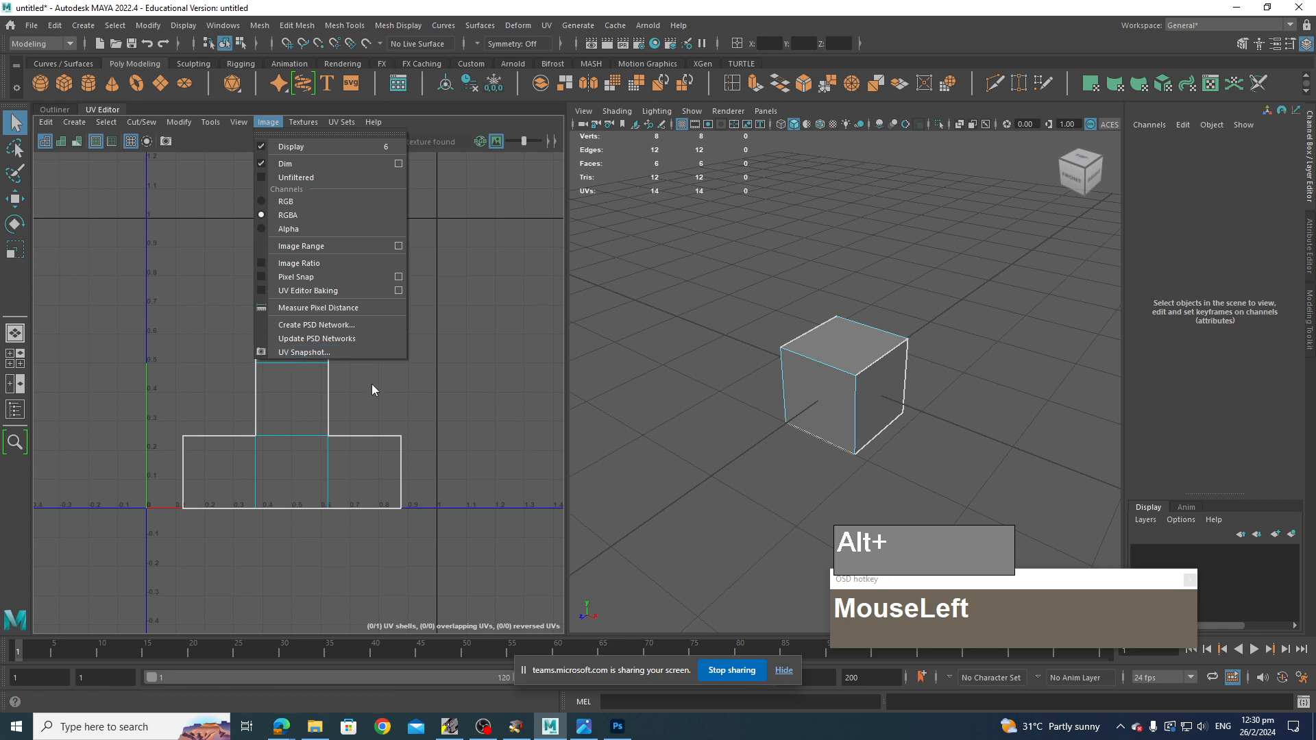
pyautogui.click(516, 441)
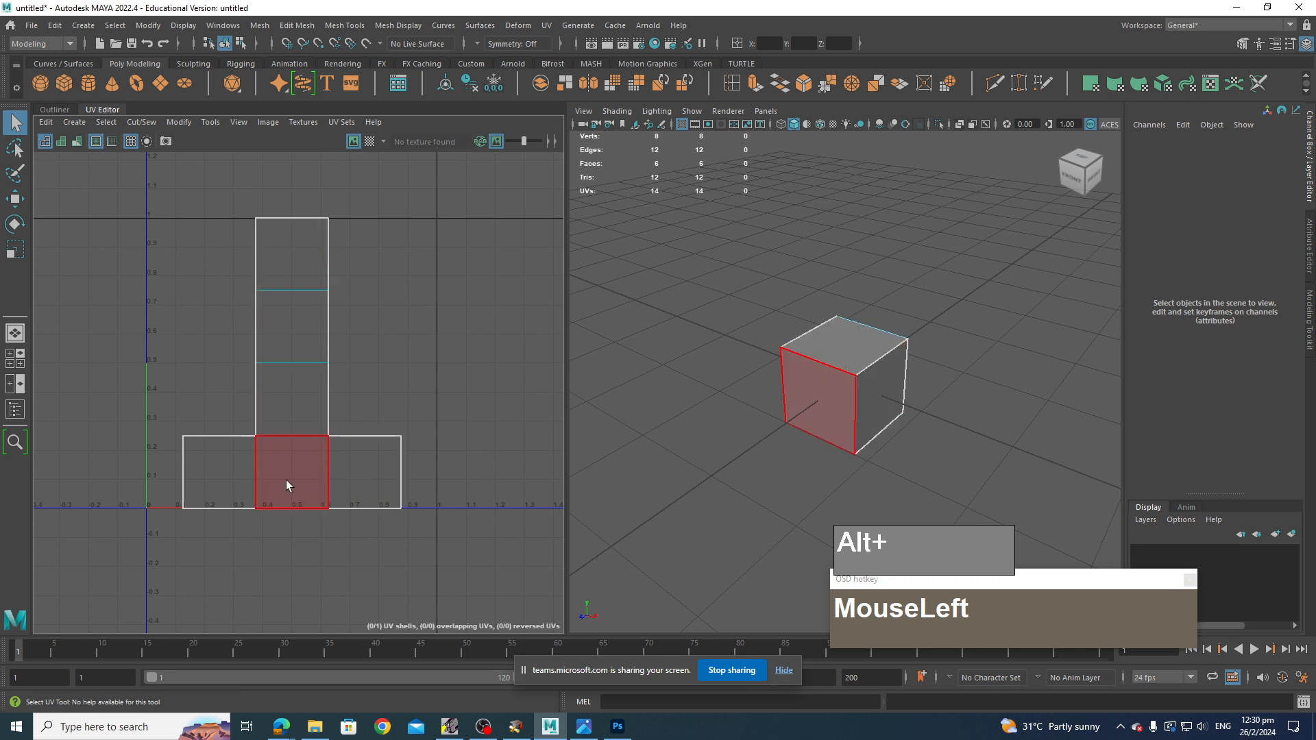
# - Select all of the cube's faces in the UV Editor and open the UV Snapshot options
pyautogui.moveTo(95, 197); pyautogui.dragTo(474, 532)
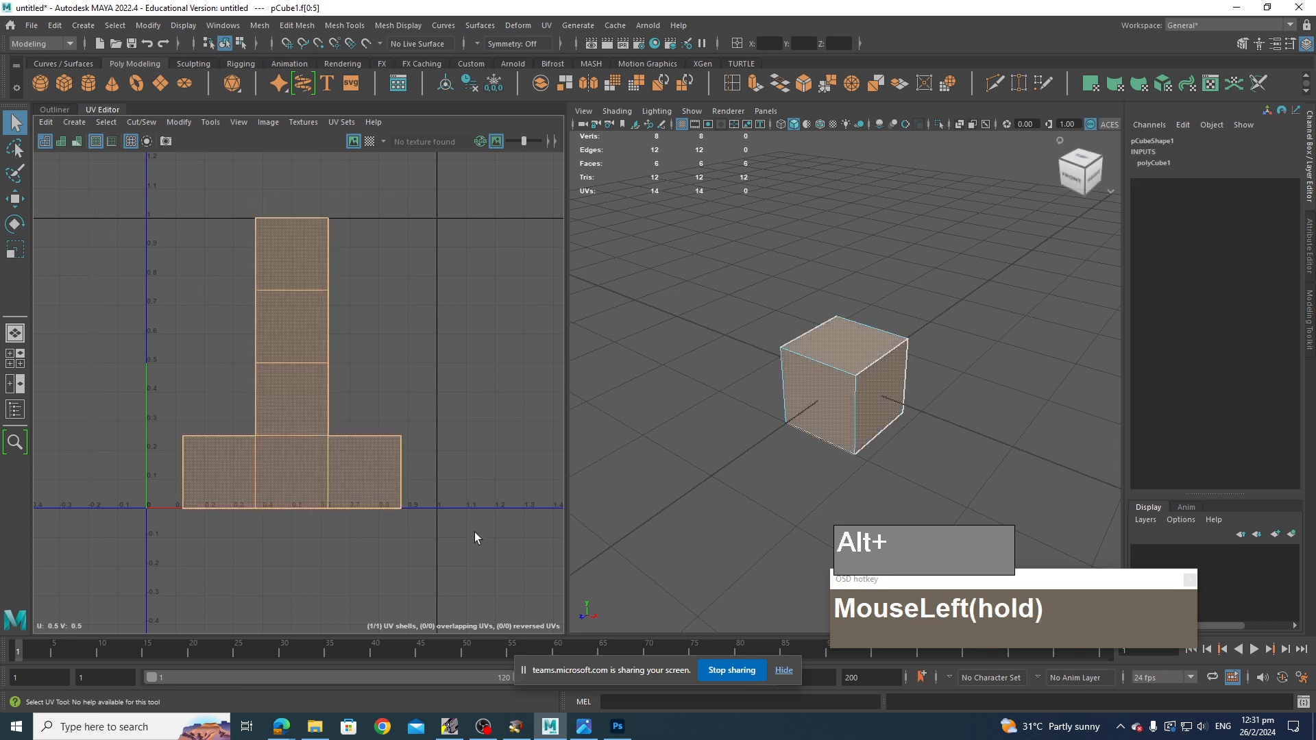
pyautogui.moveTo(122, 191); pyautogui.dragTo(459, 532)
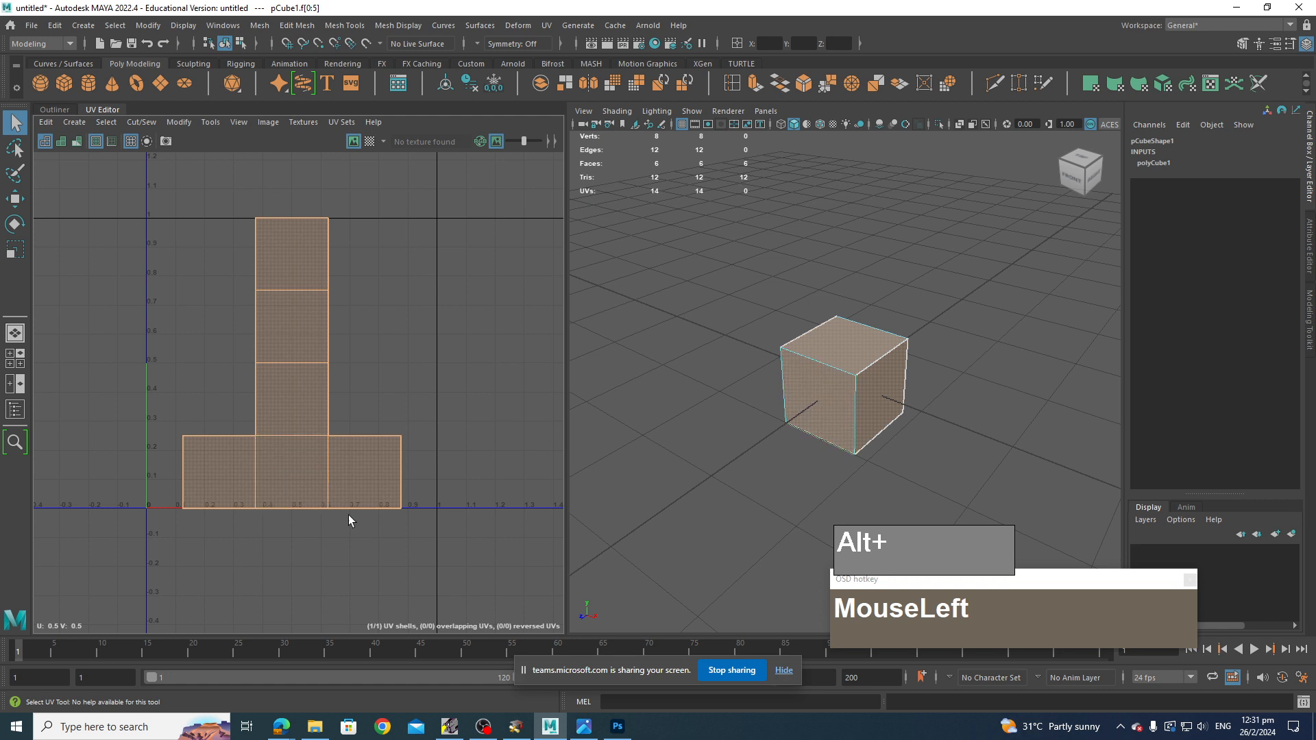
pyautogui.click(268, 122)
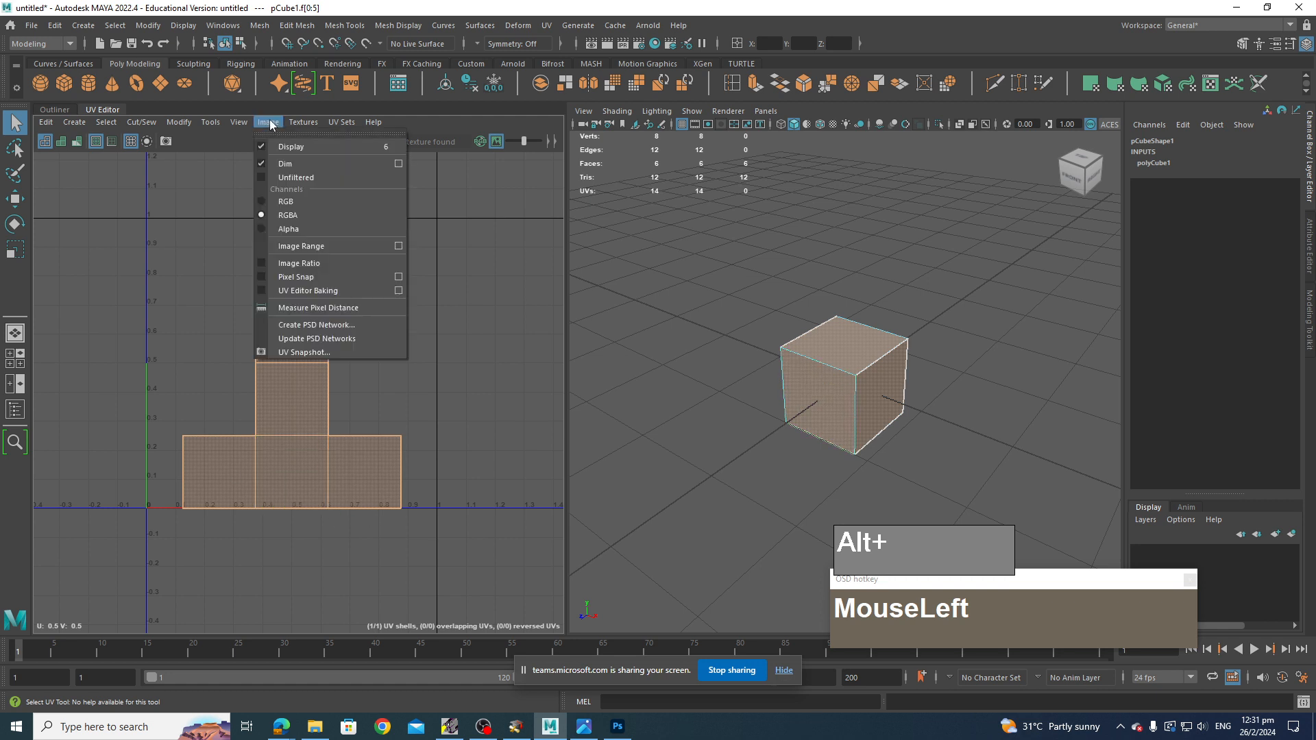
pyautogui.click(311, 350)
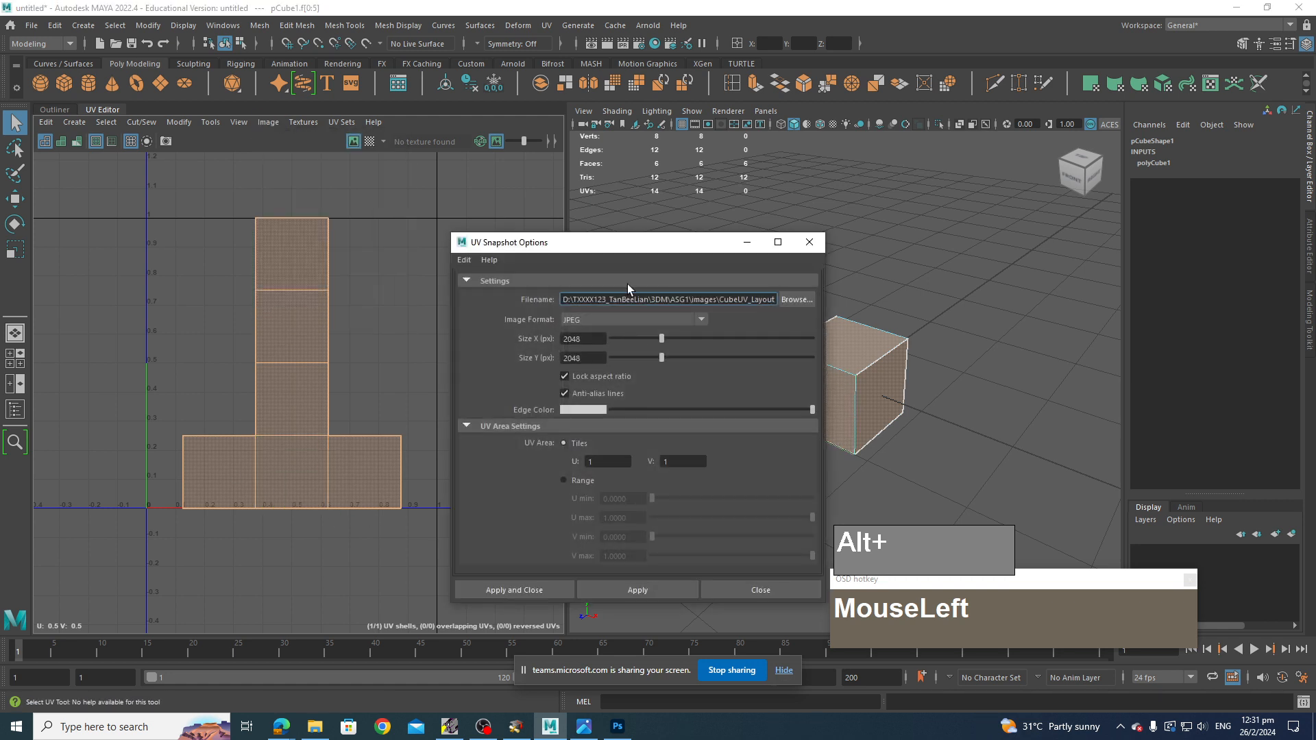
# - Save the UV snapshot as a JPEG named MinecraftHead_UVLayout in the project's images folder and close the options
pyautogui.moveTo(643, 252); pyautogui.dragTo(346, 194)
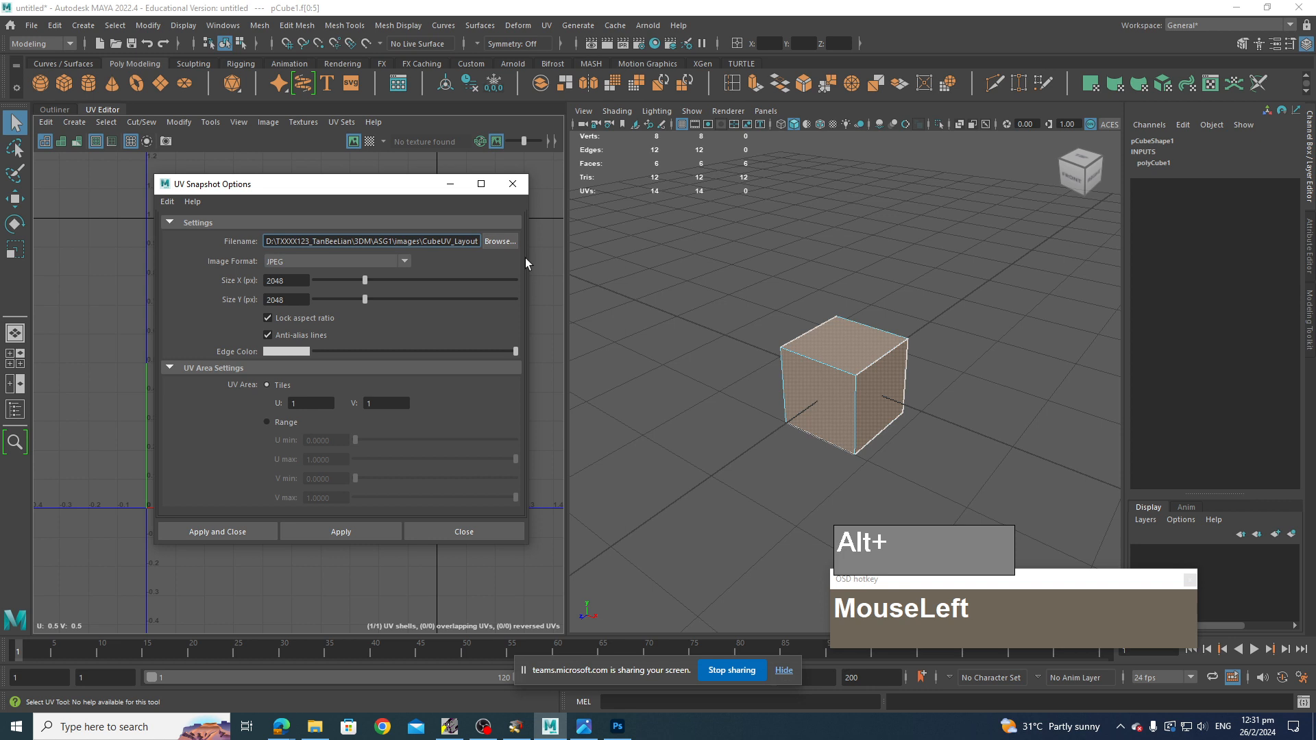
pyautogui.moveTo(528, 274); pyautogui.dragTo(737, 293)
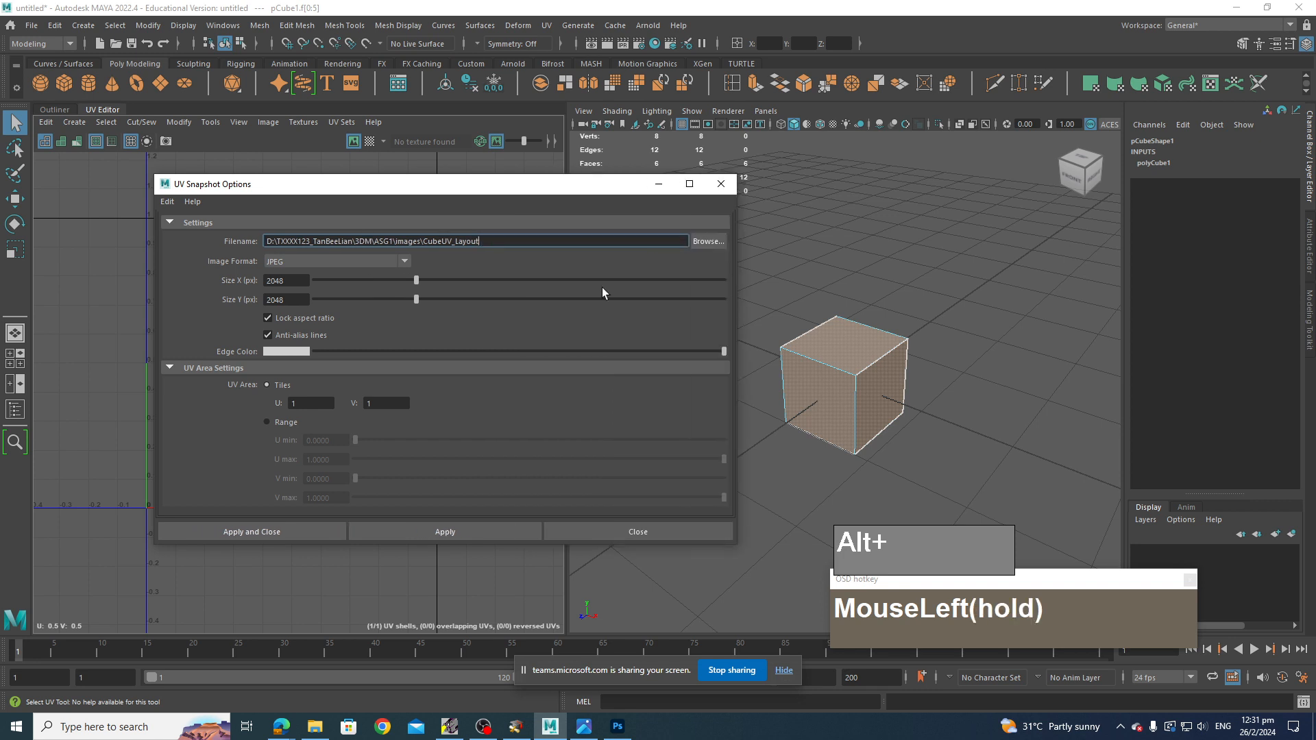
pyautogui.click(285, 244)
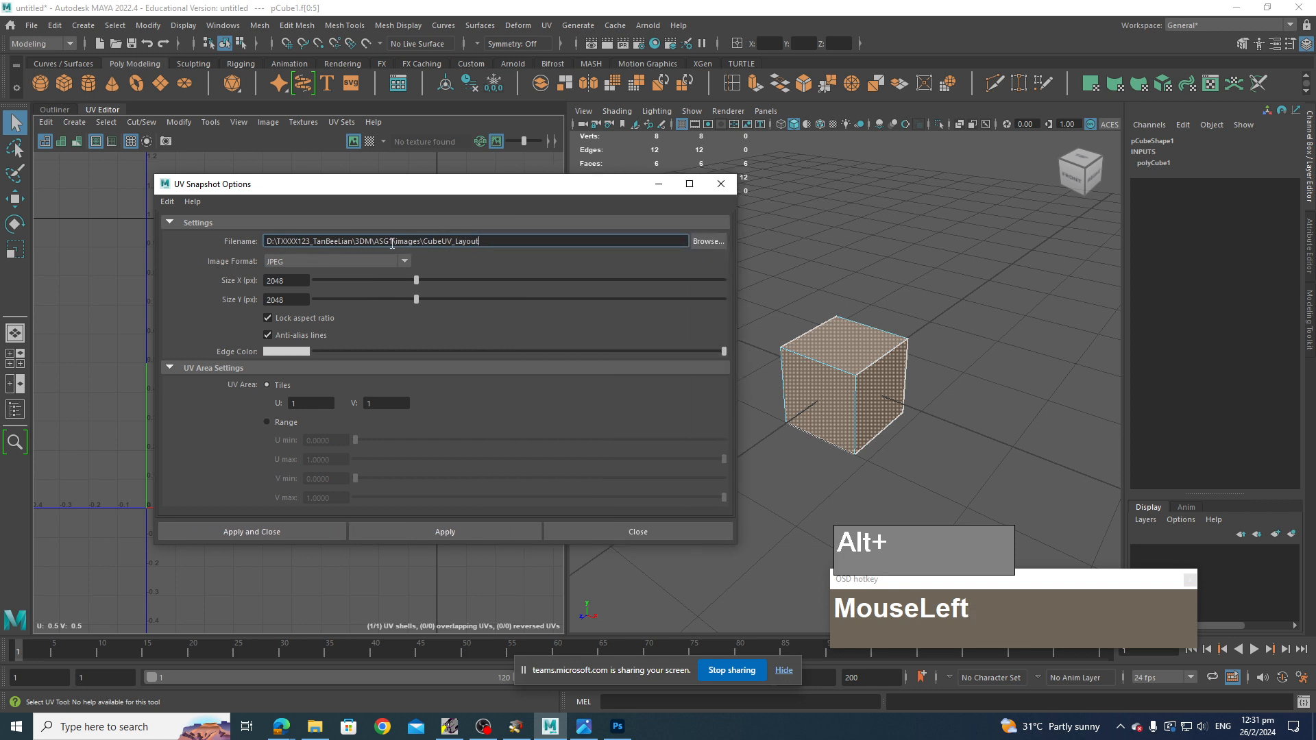
pyautogui.moveTo(423, 245); pyautogui.dragTo(505, 246)
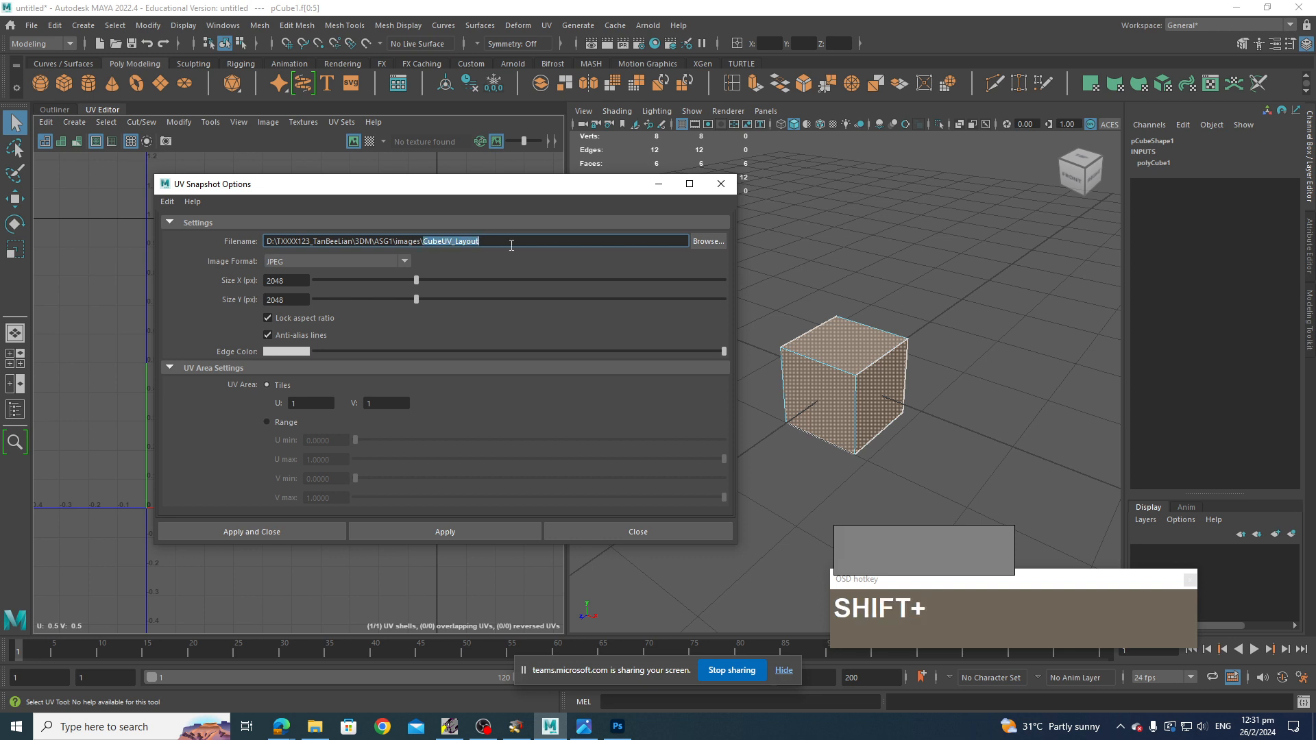
pyautogui.write('MinecraftHead_UVLayout')
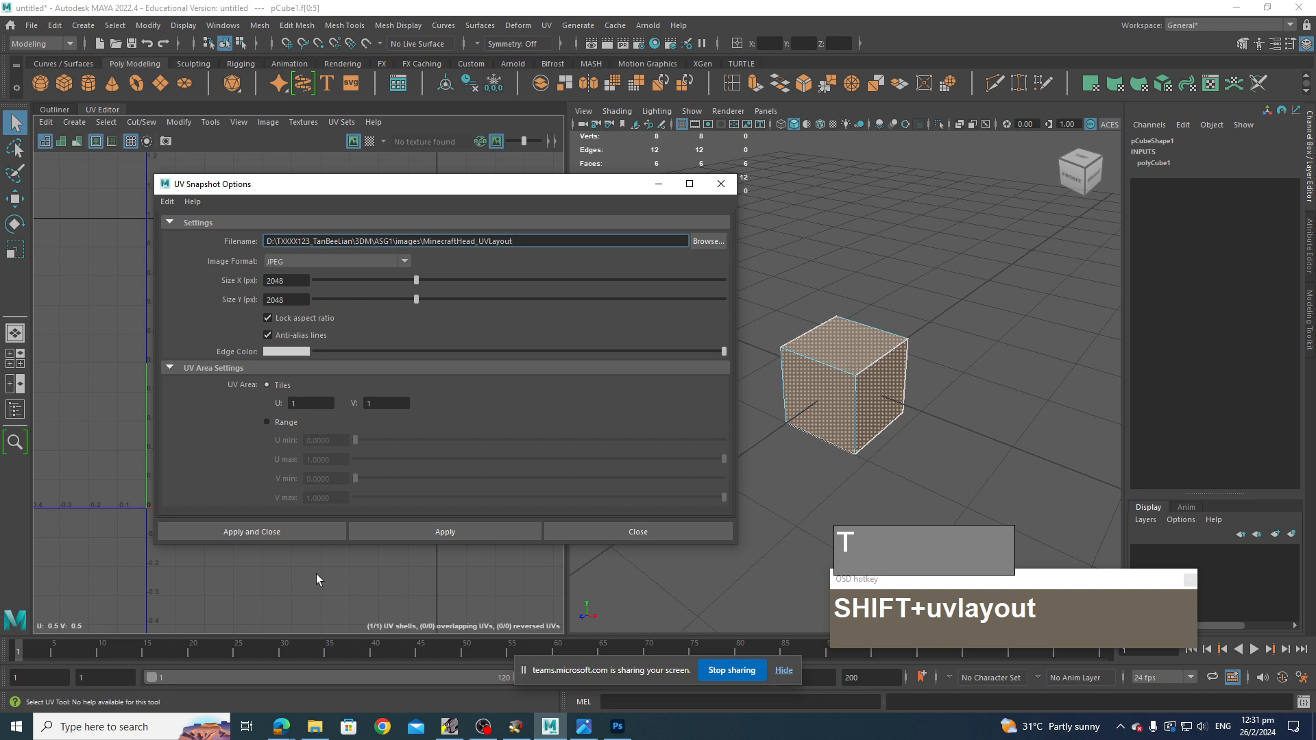
pyautogui.click(257, 532)
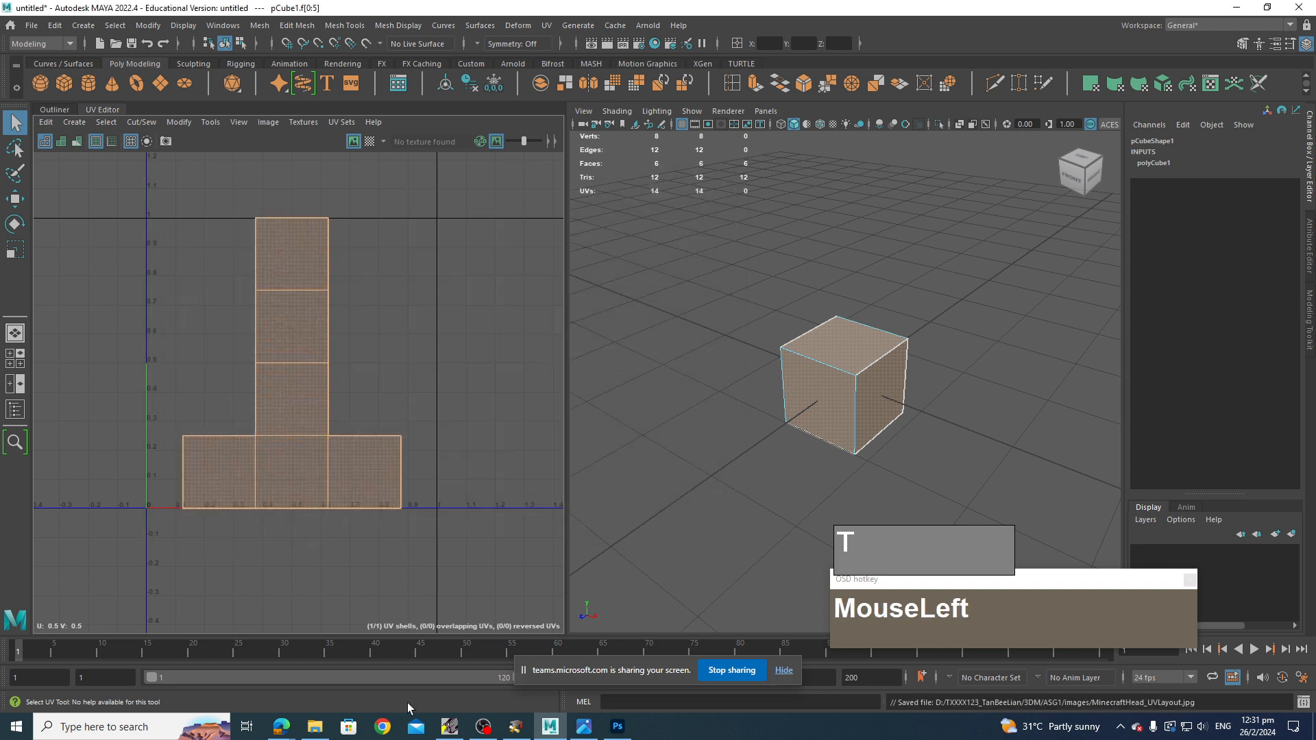
# - Switch to File Explorer, view the exported MinecraftHead_UVLayout.jpg, and close the open image viewers
pyautogui.click(322, 731)
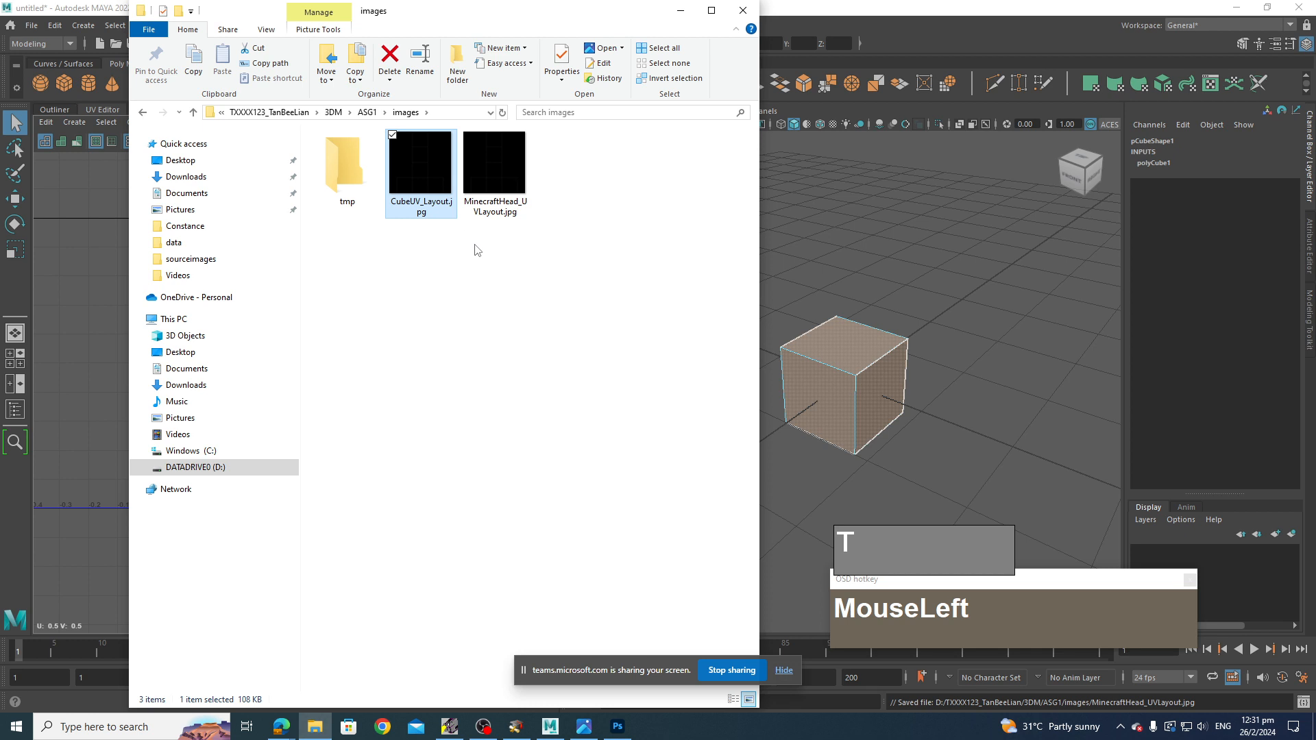
pyautogui.click(497, 173)
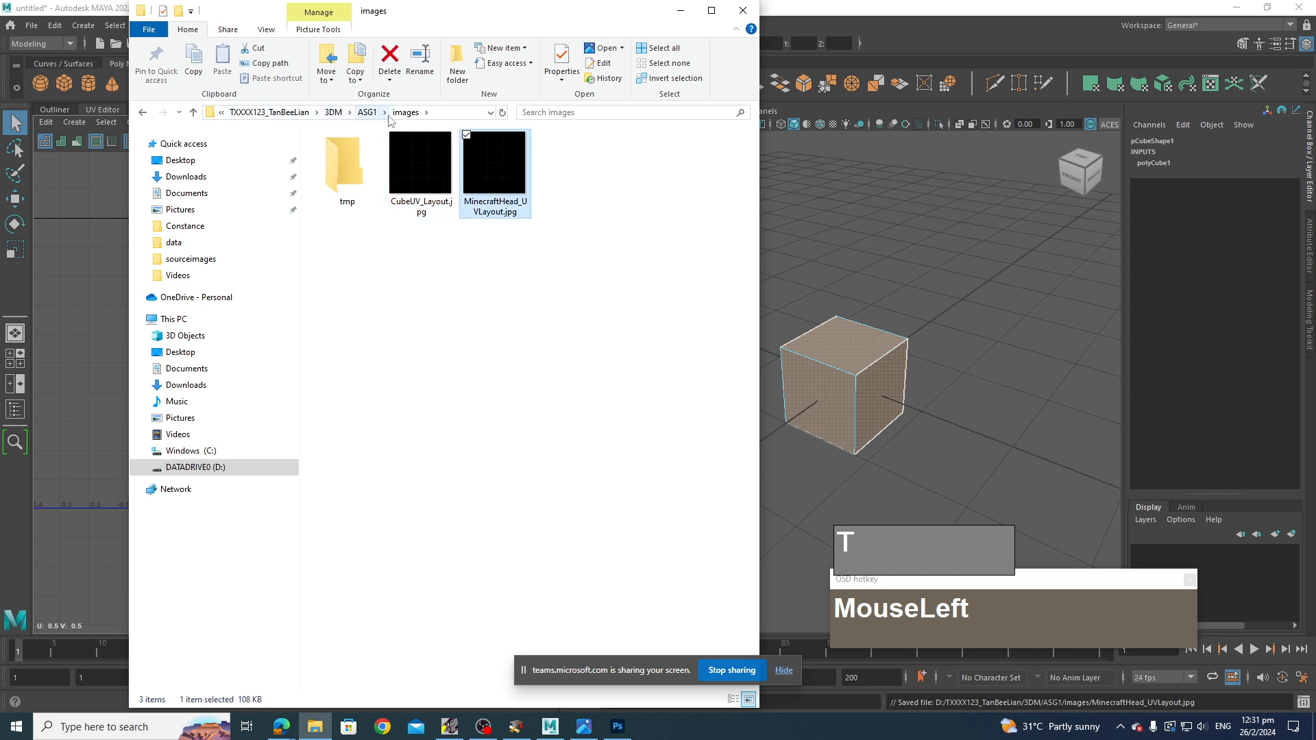
pyautogui.click(531, 262)
pyautogui.click(502, 219)
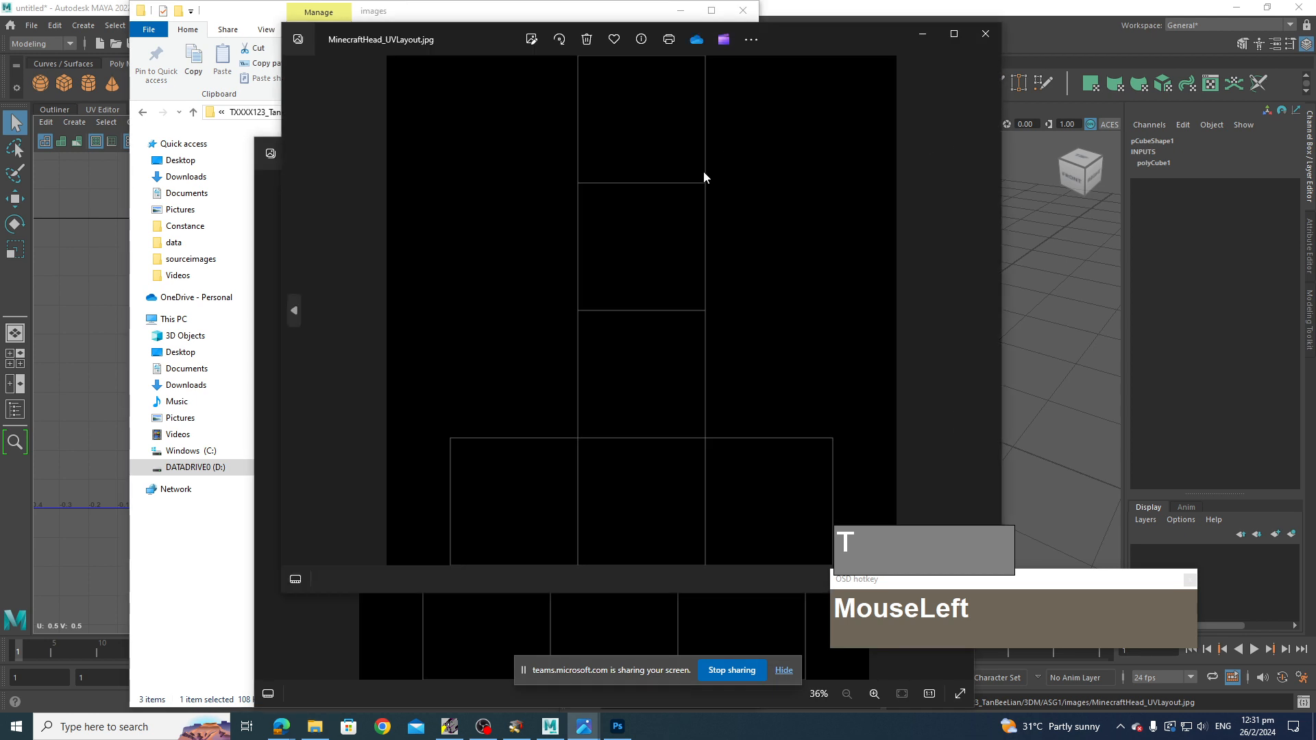
pyautogui.moveTo(844, 39); pyautogui.dragTo(731, 79)
pyautogui.moveTo(486, 258); pyautogui.dragTo(601, 473)
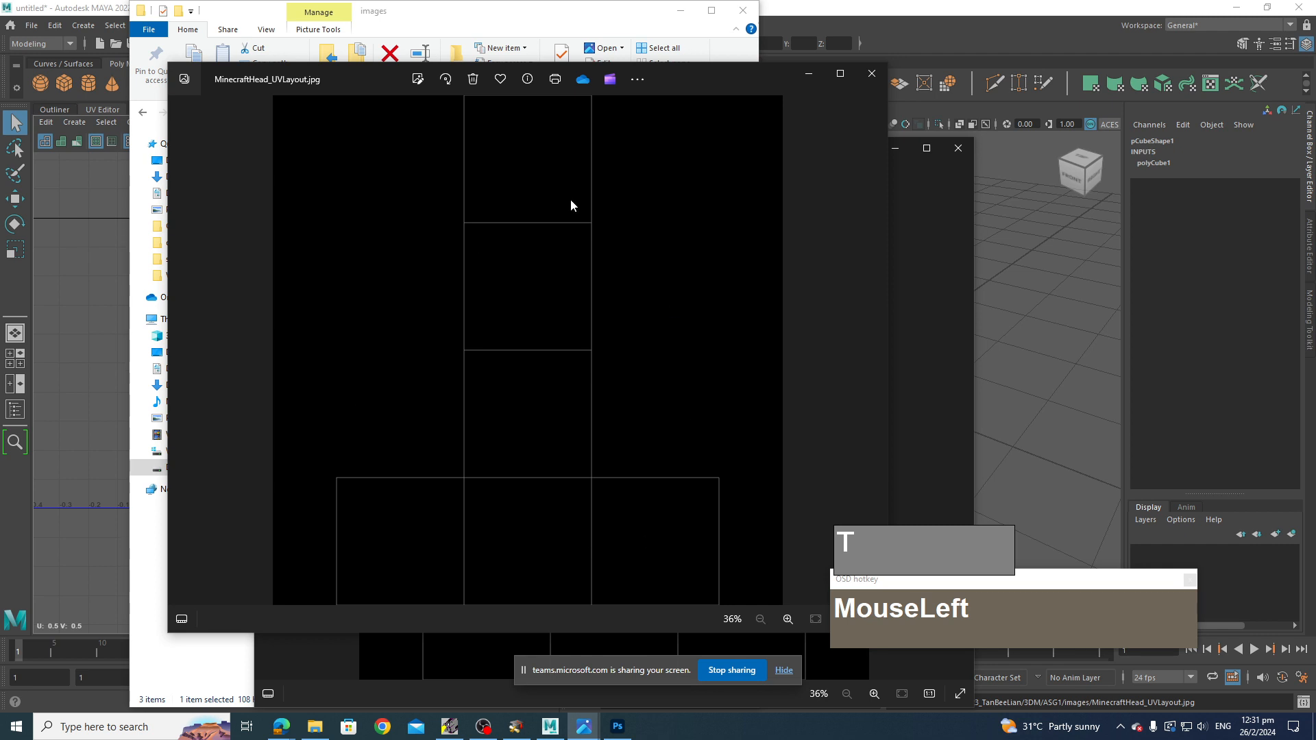
pyautogui.click(871, 74)
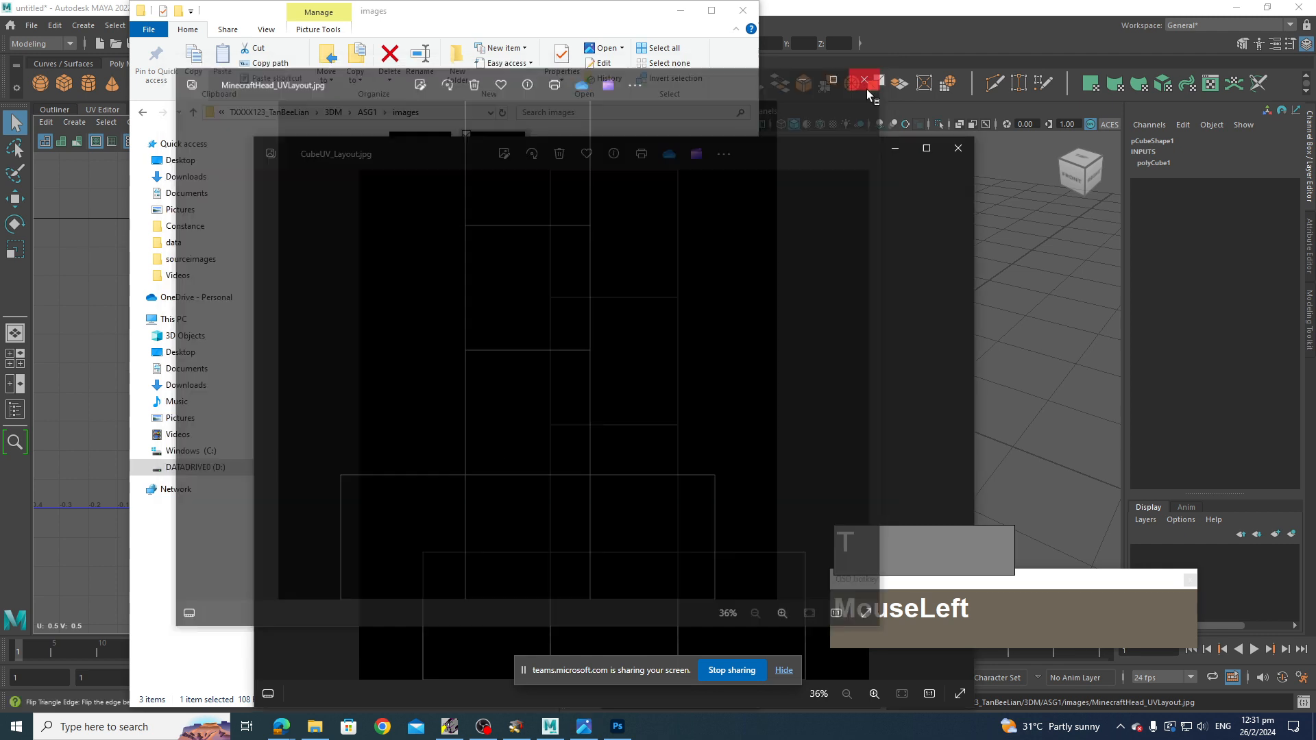
pyautogui.click(957, 148)
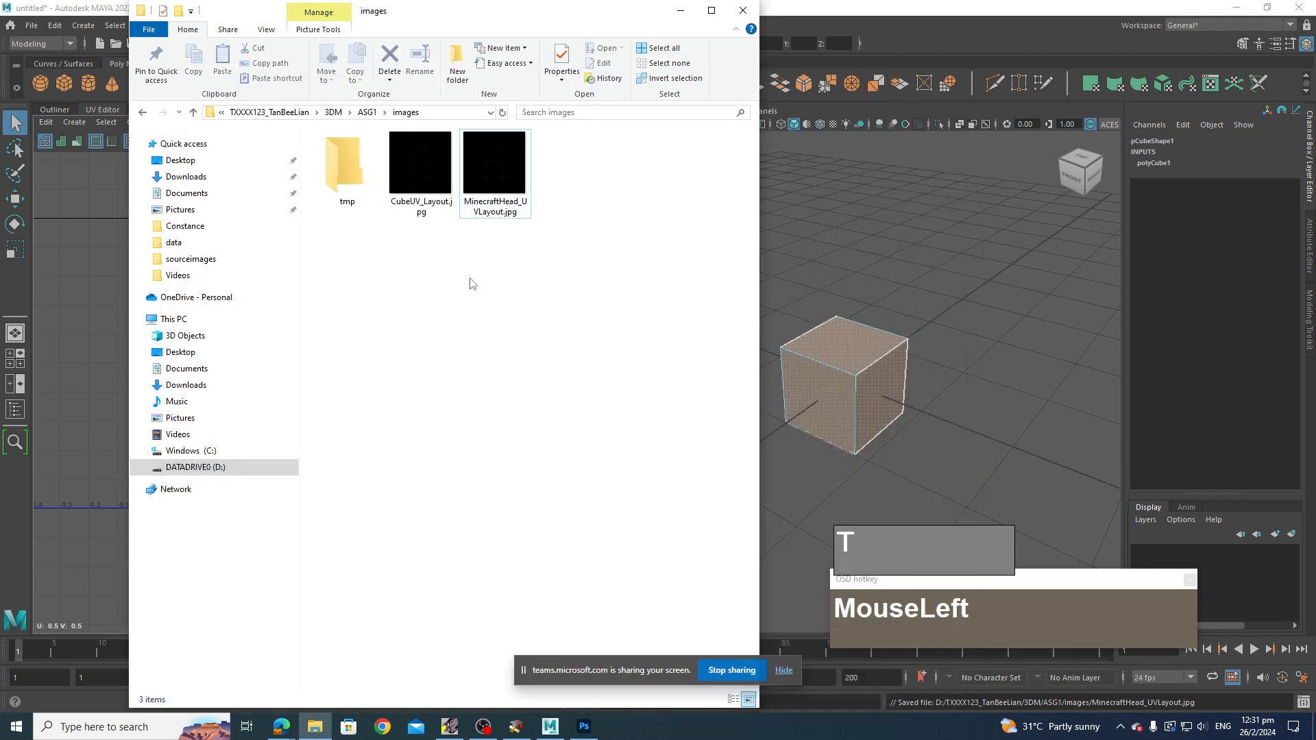
# - Open MinecraftHead_UVLayout.jpg from the images folder in Adobe Photoshop 2024
pyautogui.rightClick(498, 145)
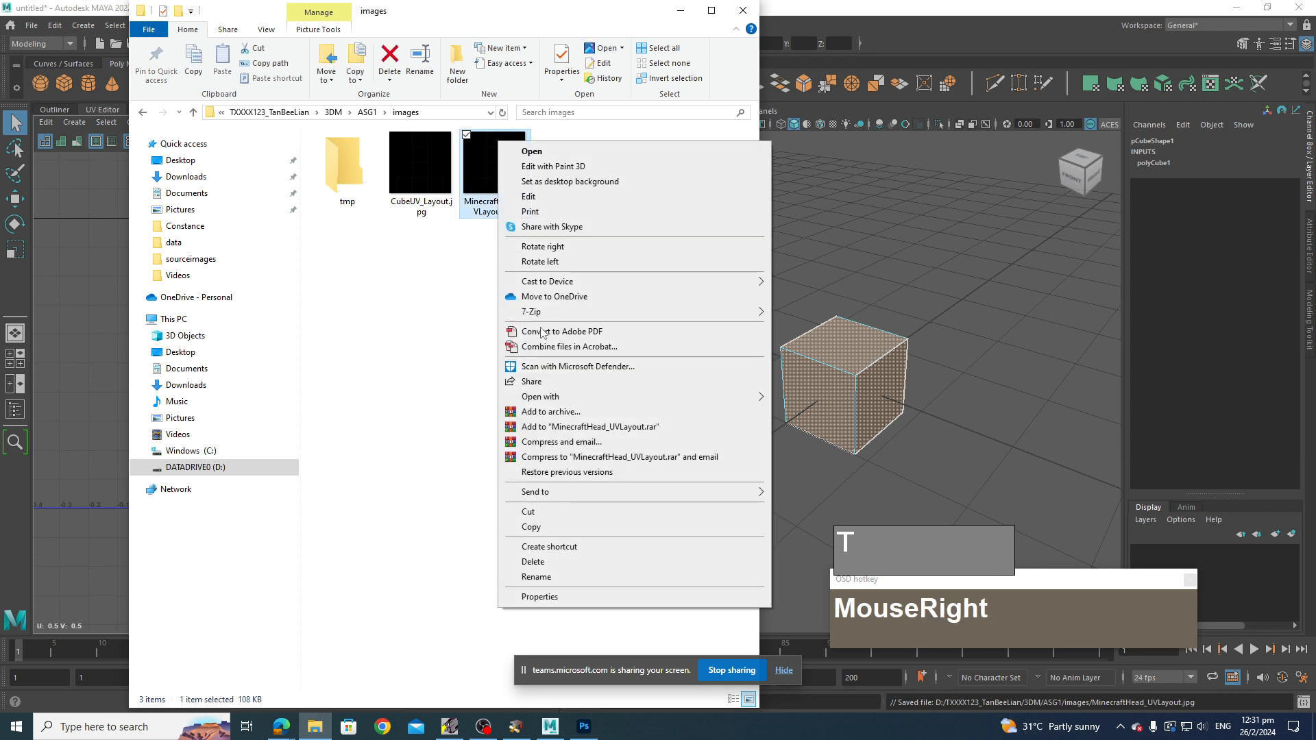
pyautogui.click(545, 397)
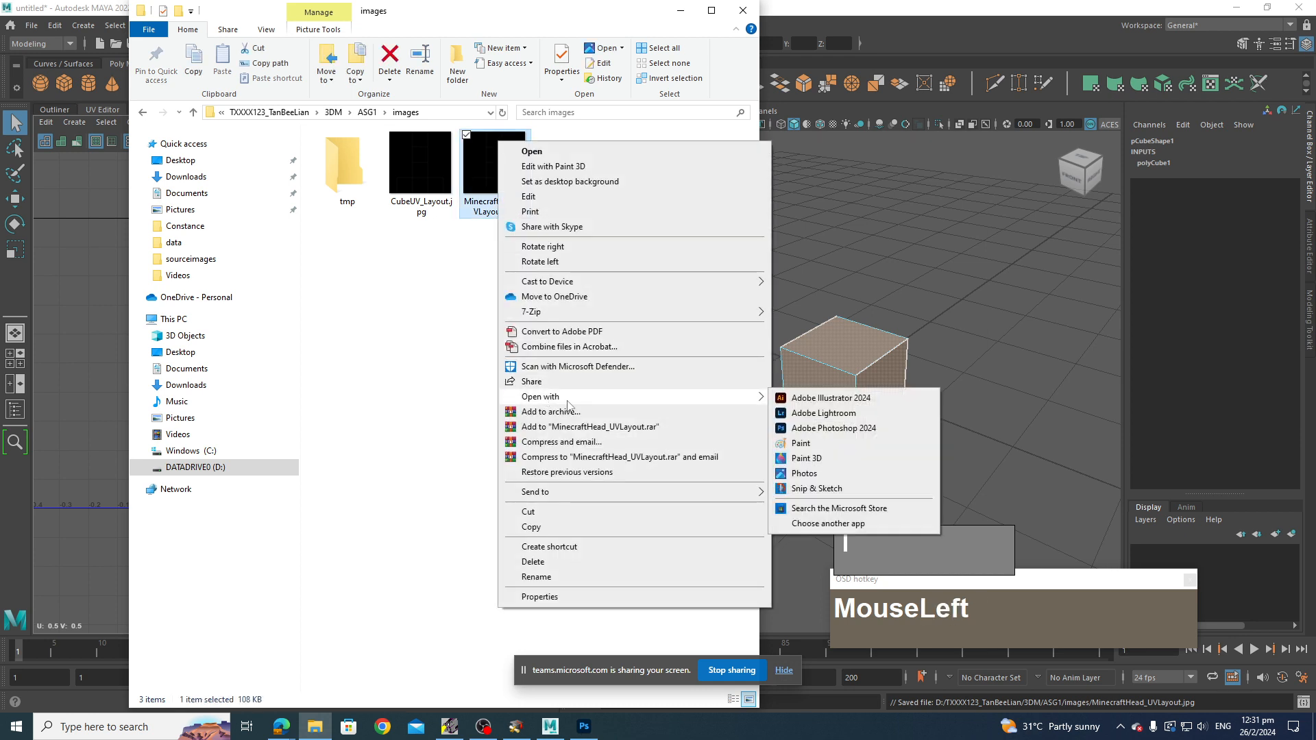
pyautogui.click(819, 431)
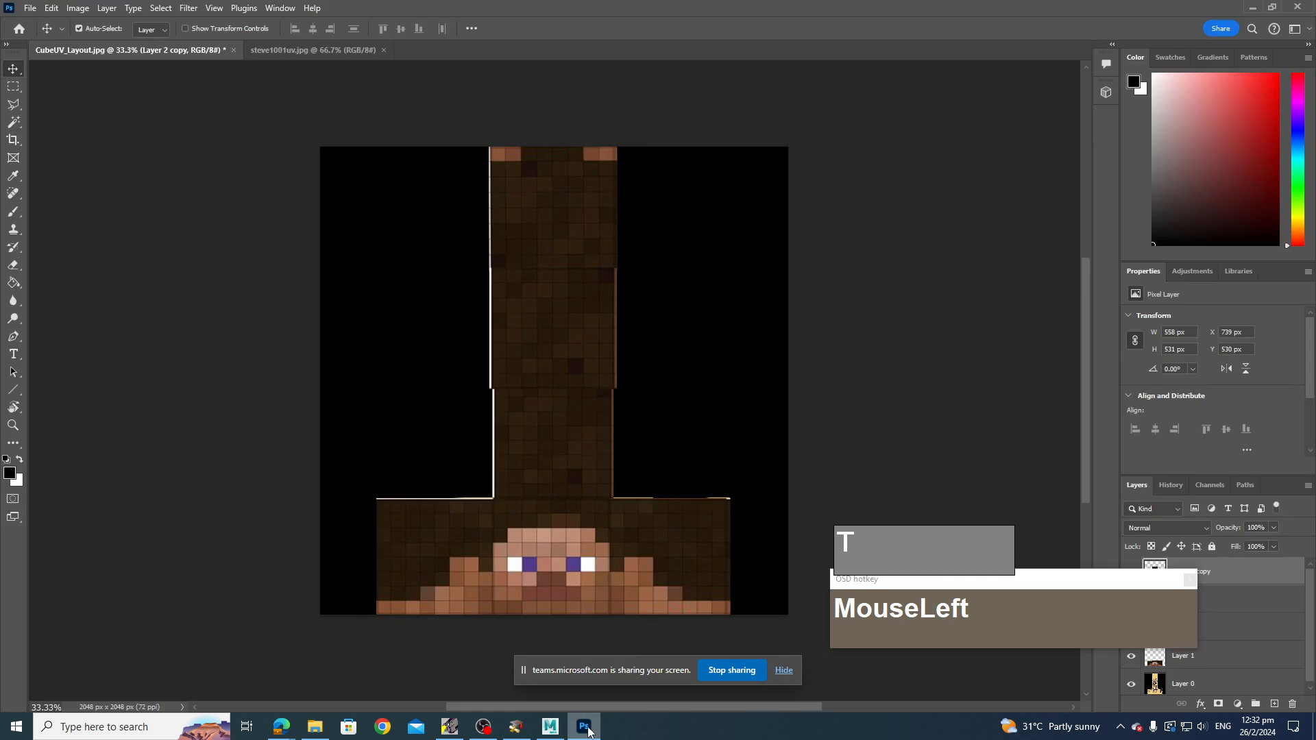
pyautogui.moveTo(888, 548); pyautogui.dragTo(896, 406)
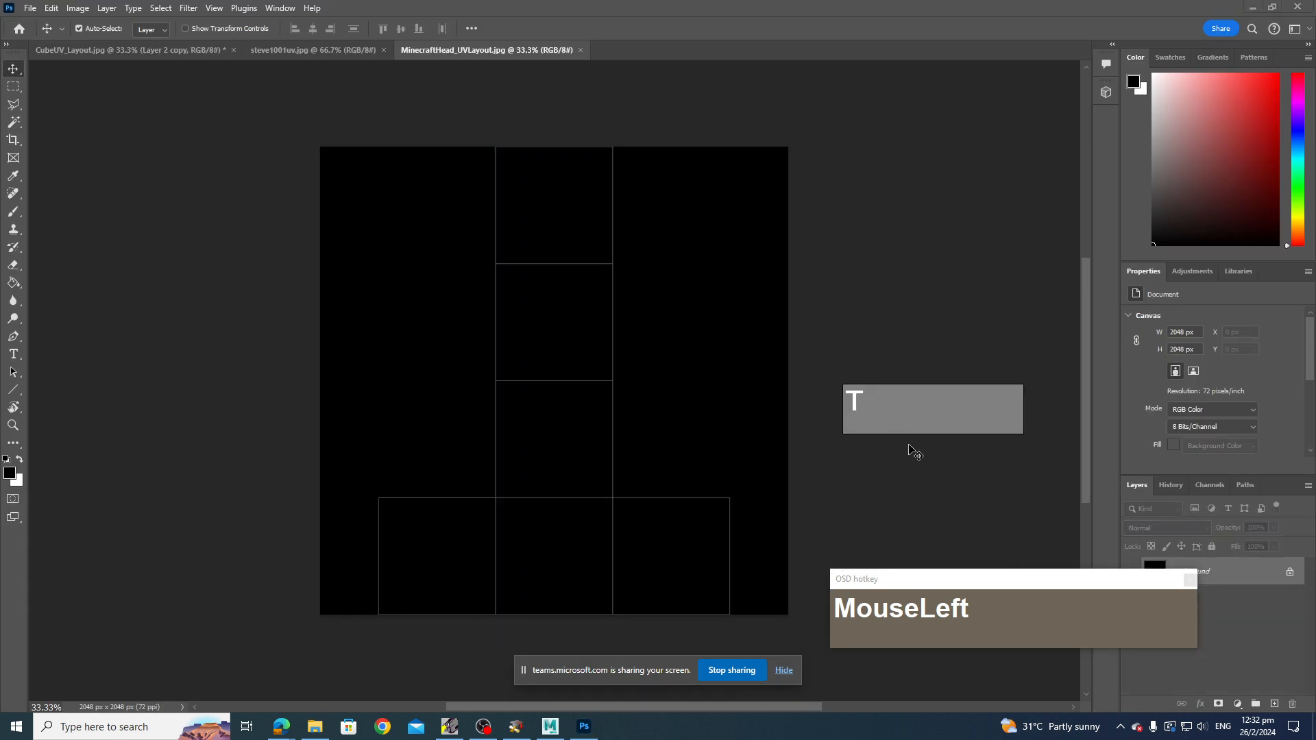
pyautogui.moveTo(968, 579); pyautogui.dragTo(926, 270)
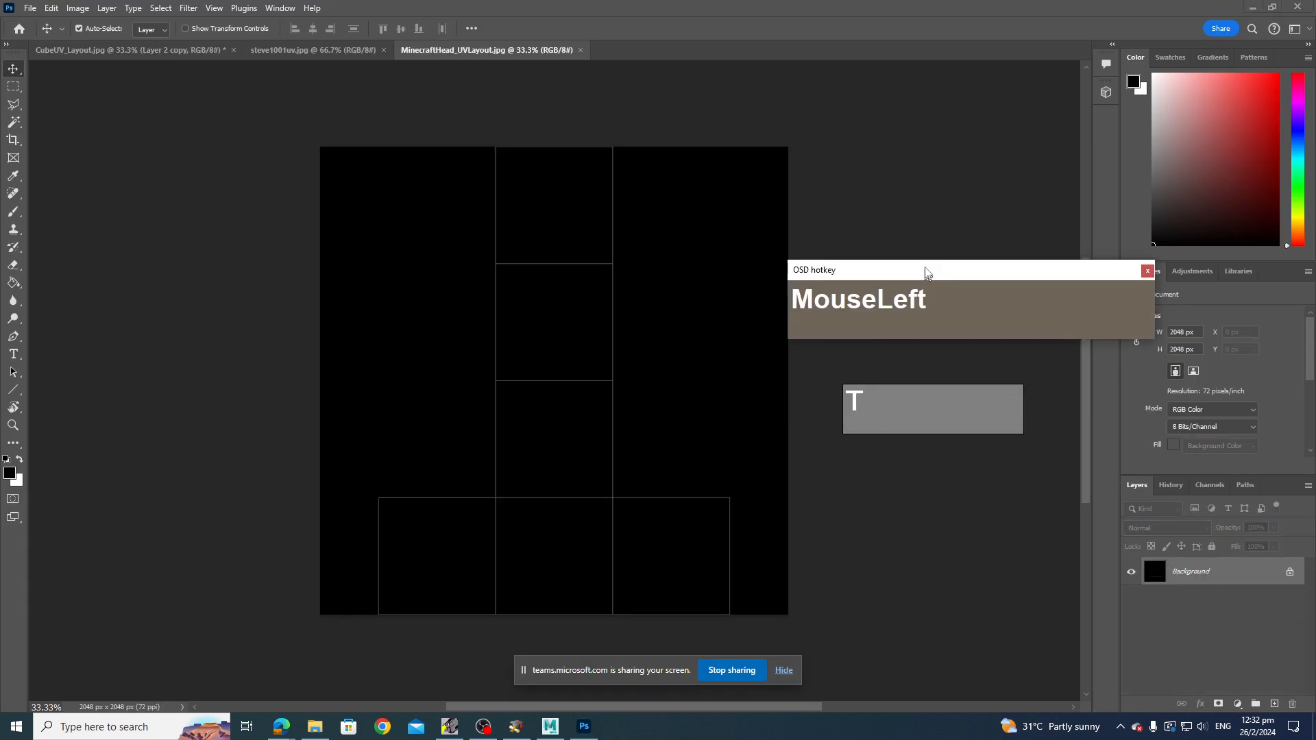
pyautogui.moveTo(945, 404); pyautogui.dragTo(888, 265)
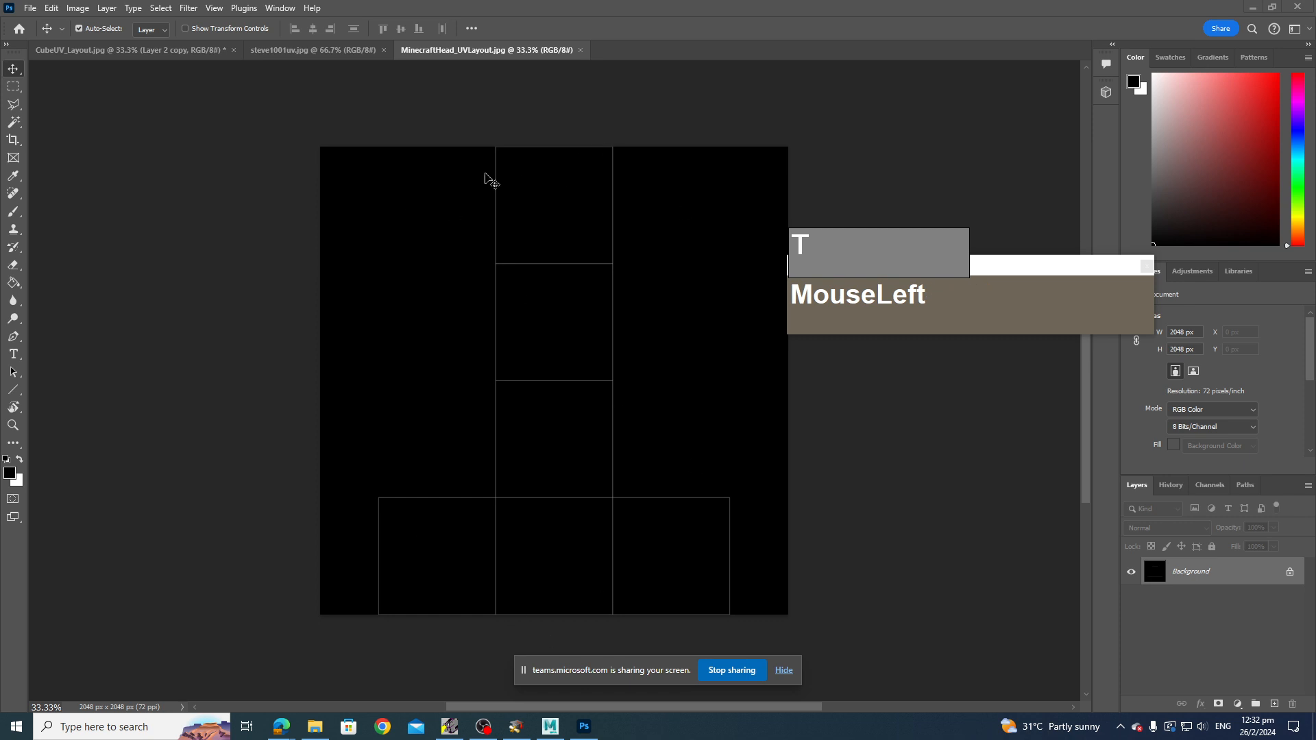
# - Open png-transparent-minecraft-theme-video-game-portal-mod-char.png from the sourceimages folder
pyautogui.click(28, 11)
pyautogui.click(44, 39)
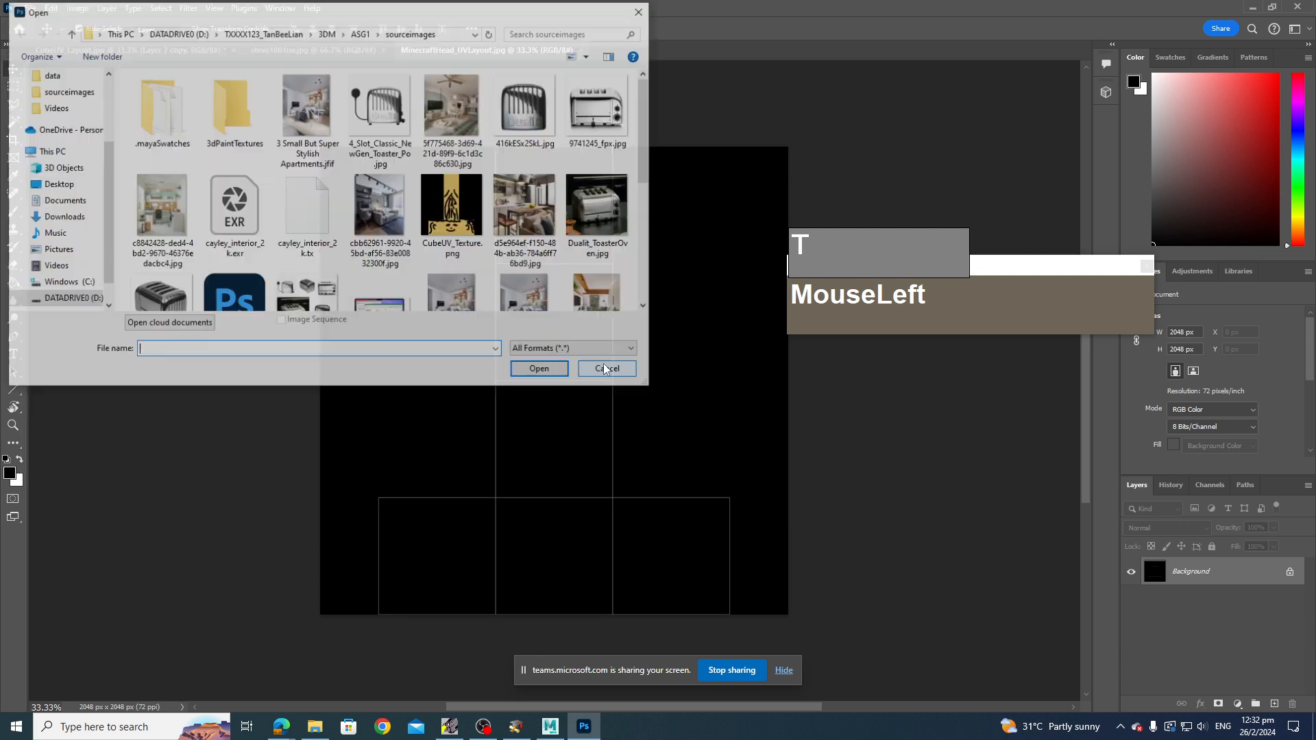
pyautogui.scroll(-5, 492, 303)
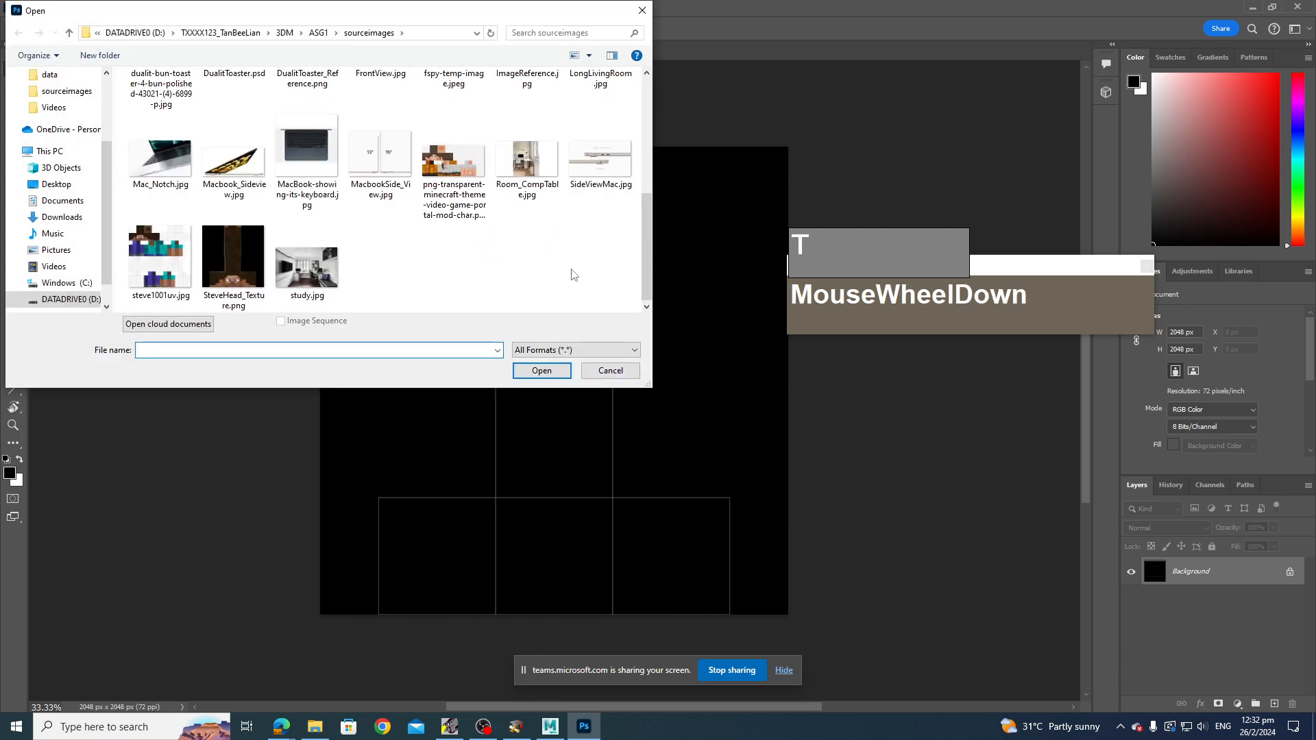
pyautogui.click(468, 193)
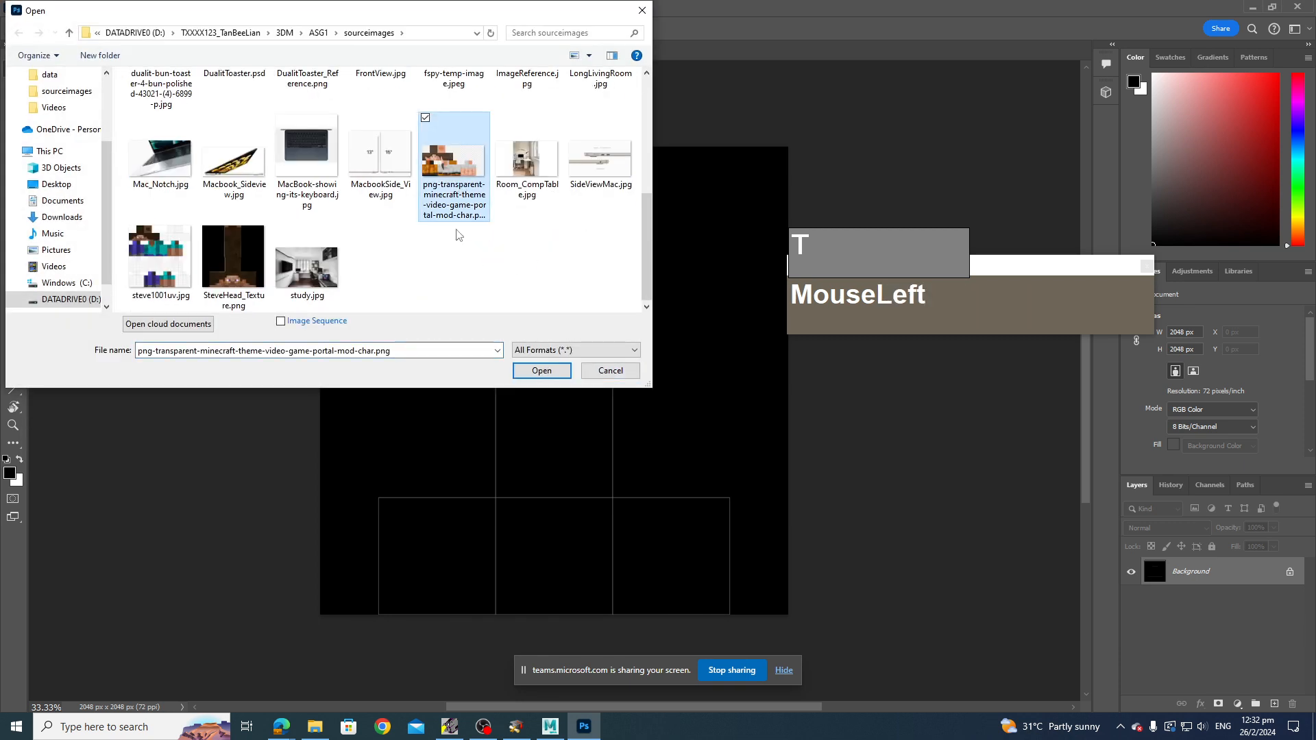
pyautogui.click(538, 371)
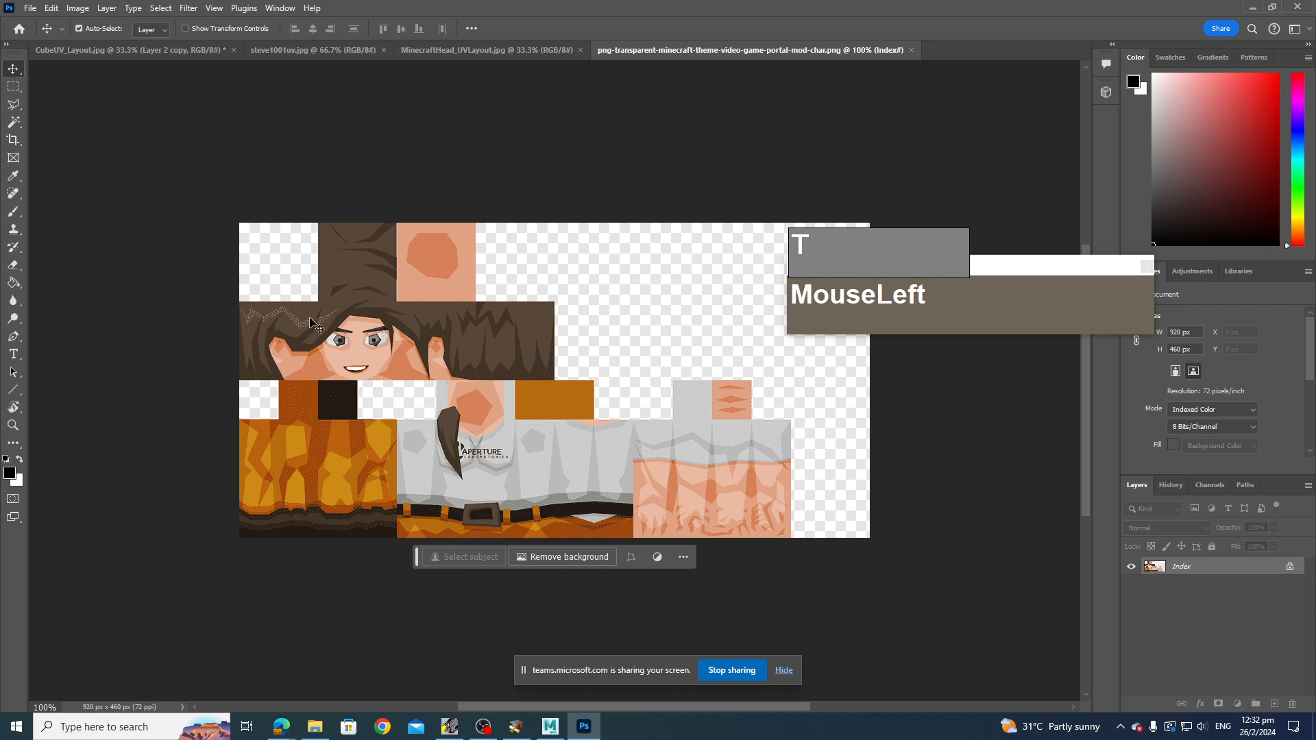
# - Copy a rectangular selection of the skin's face and its two adjoining head sides, and switch to the MinecraftHead_UVLayout.jpg document
pyautogui.click(14, 87)
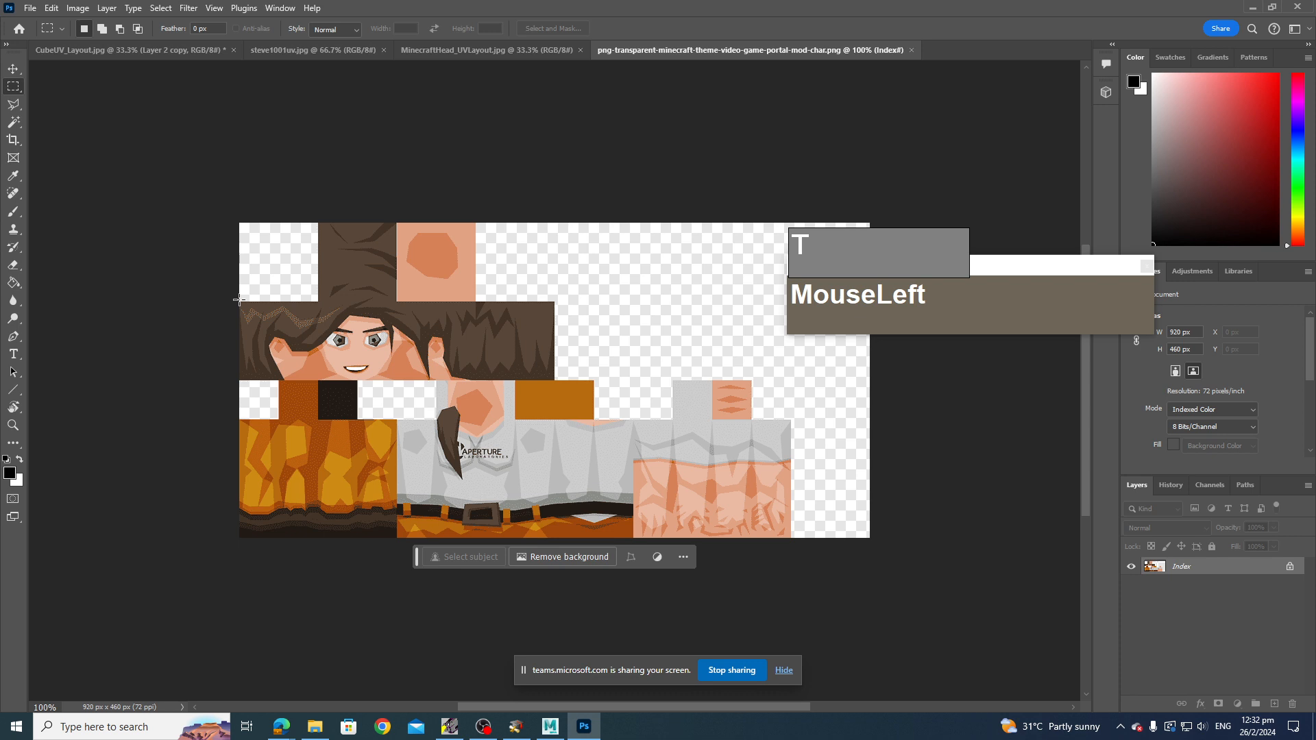
pyautogui.moveTo(239, 300); pyautogui.dragTo(475, 379)
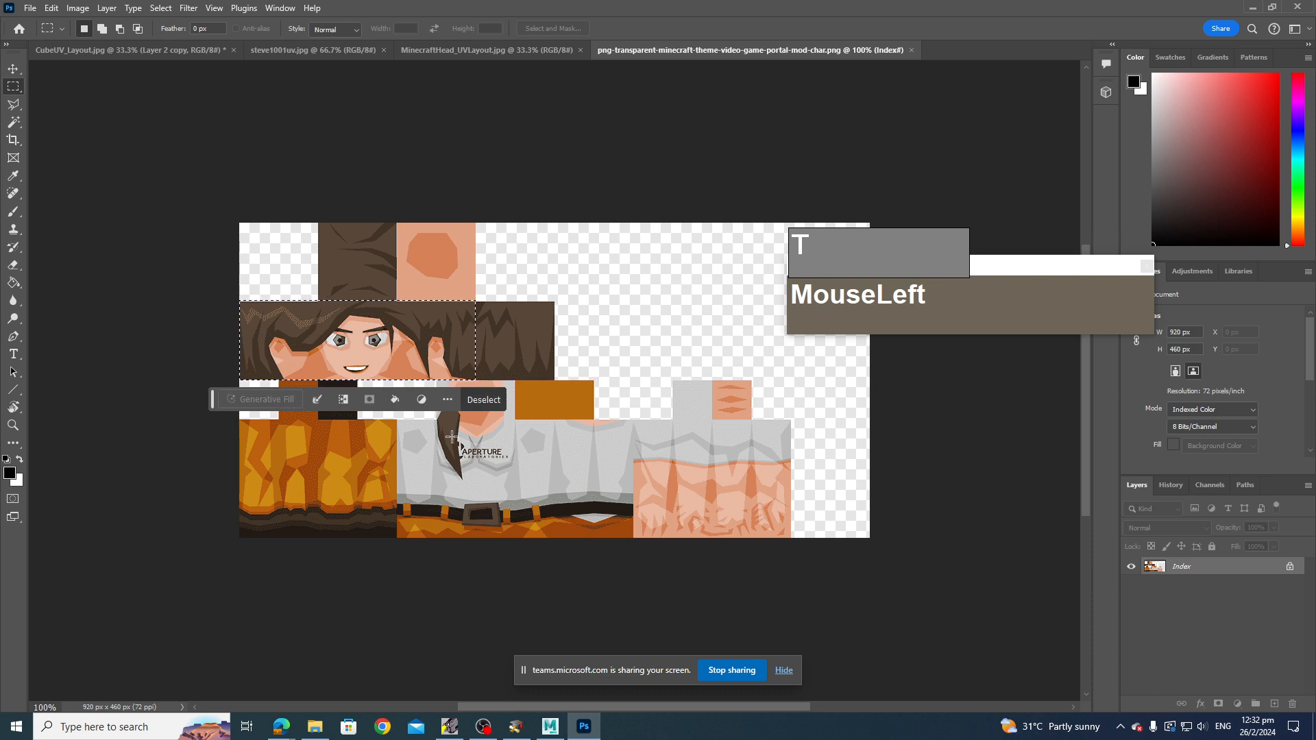
pyautogui.hotkey('ctrl', 'c')
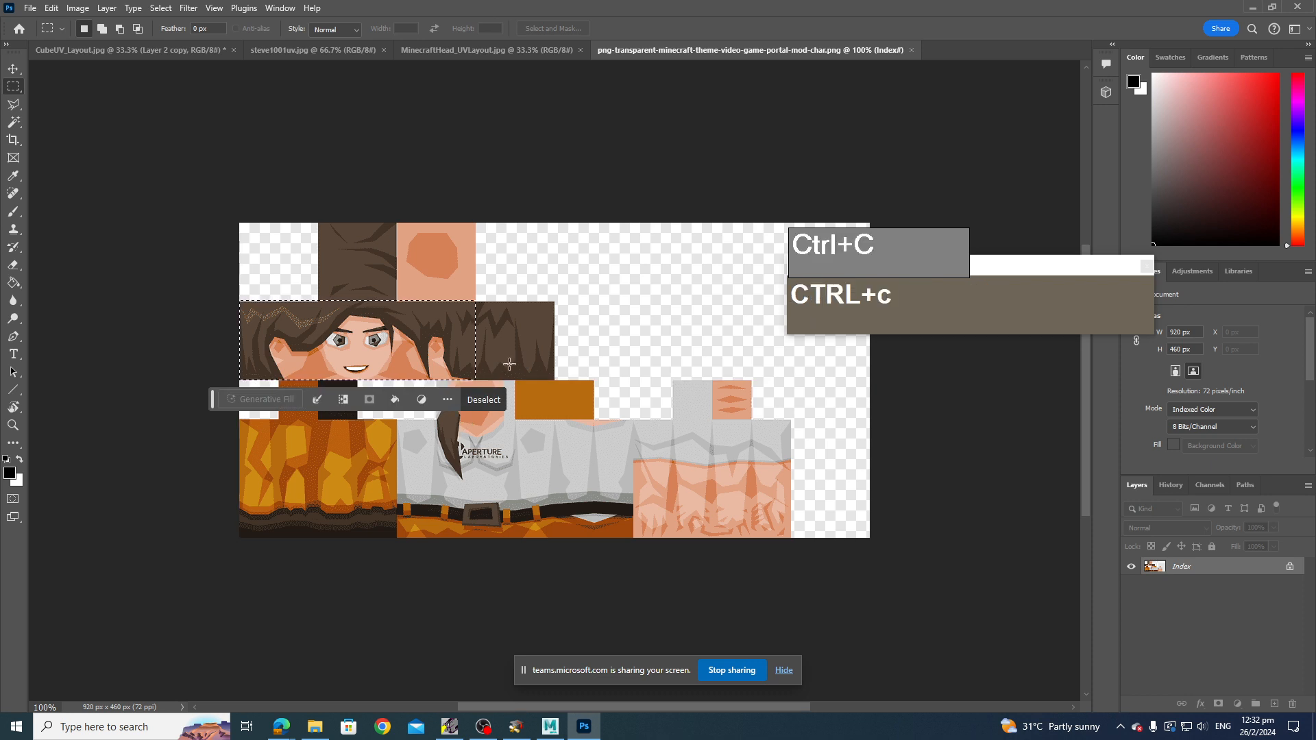
pyautogui.click(511, 51)
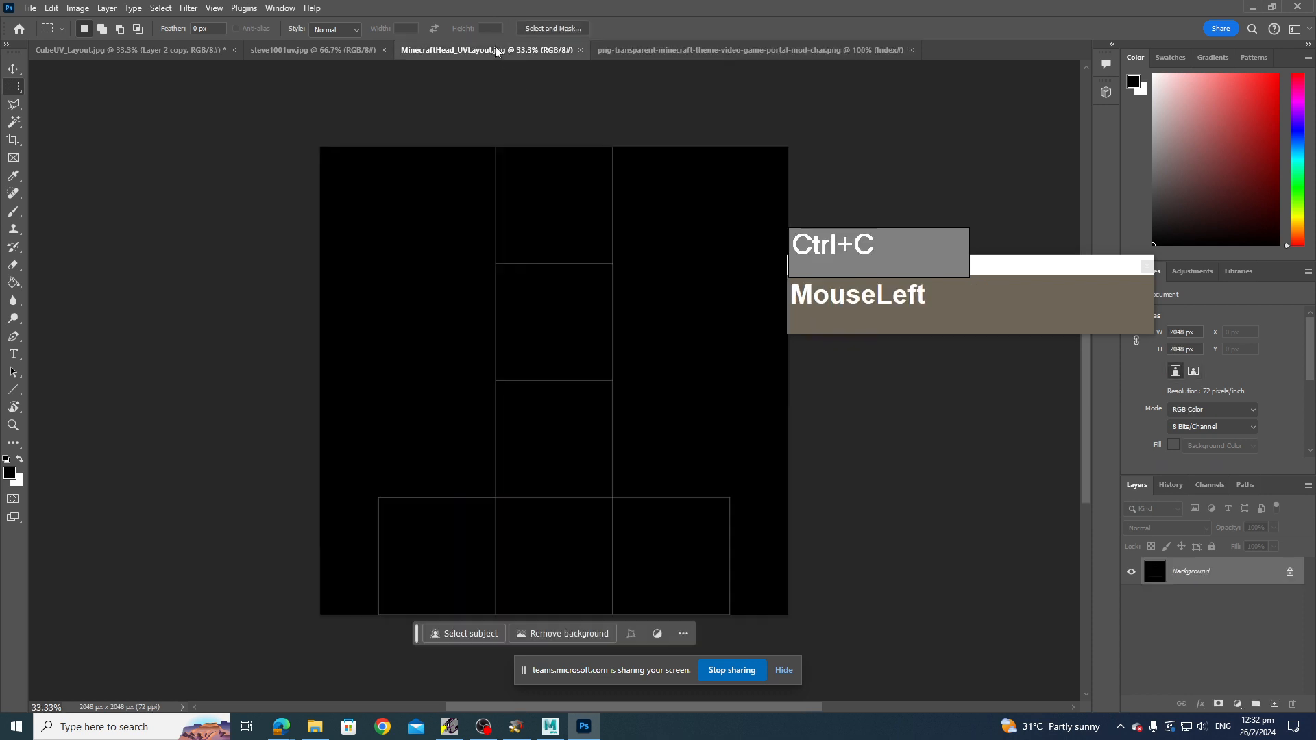
# - Paste the copied head strip into the UV layout and scale it proportionally about its centre to about 441%
pyautogui.hotkey('ctrl', 'v')
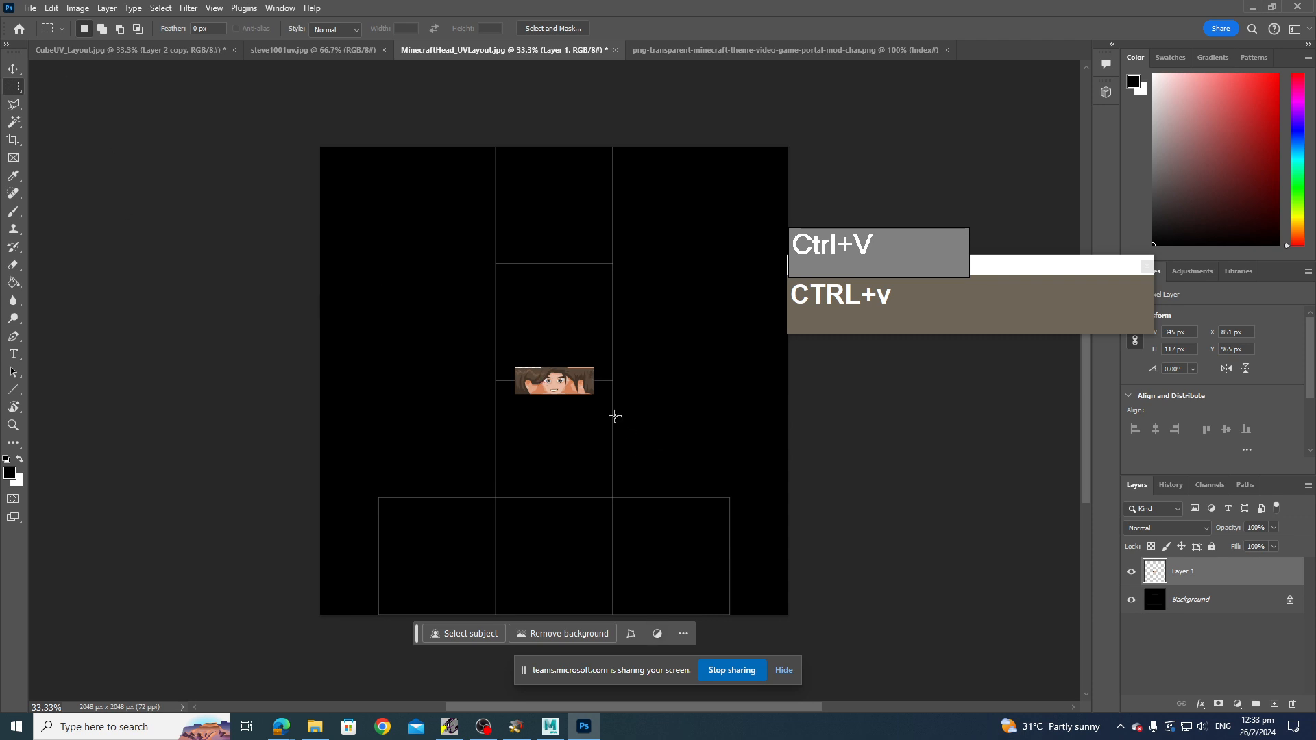
pyautogui.press('v')
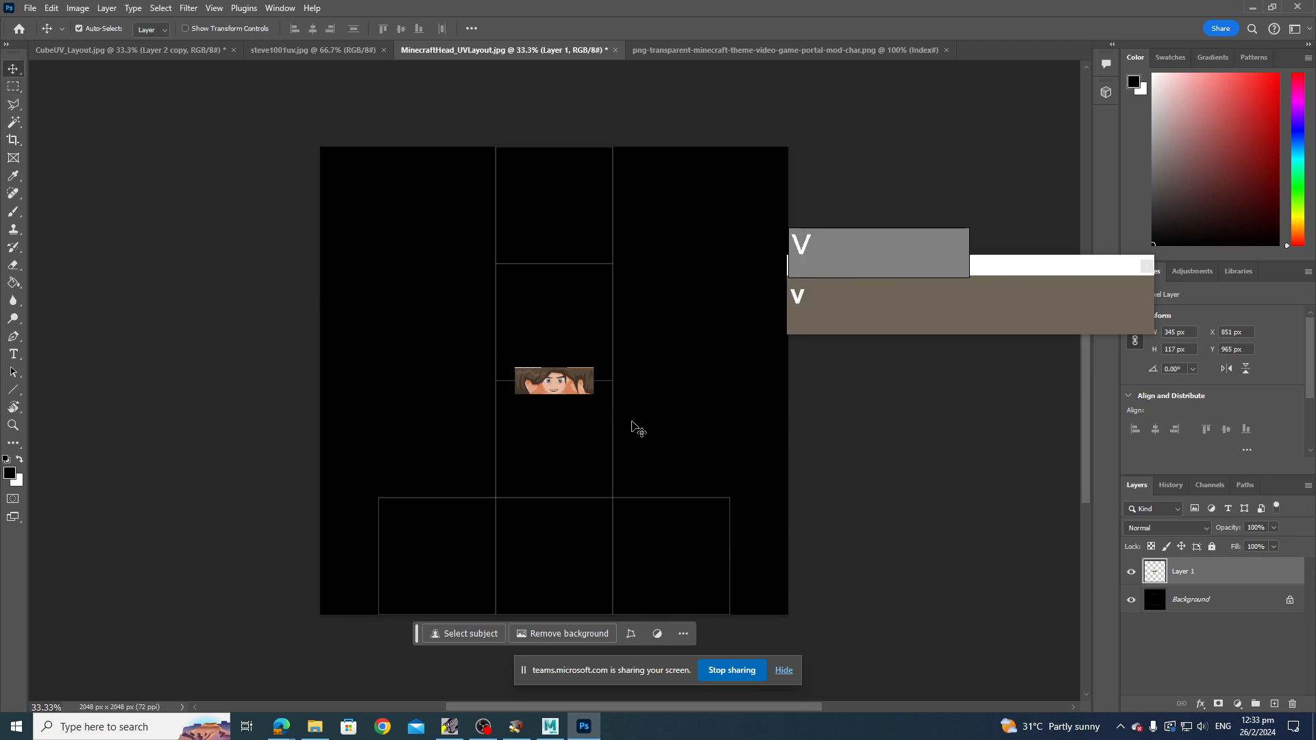
pyautogui.click(566, 388)
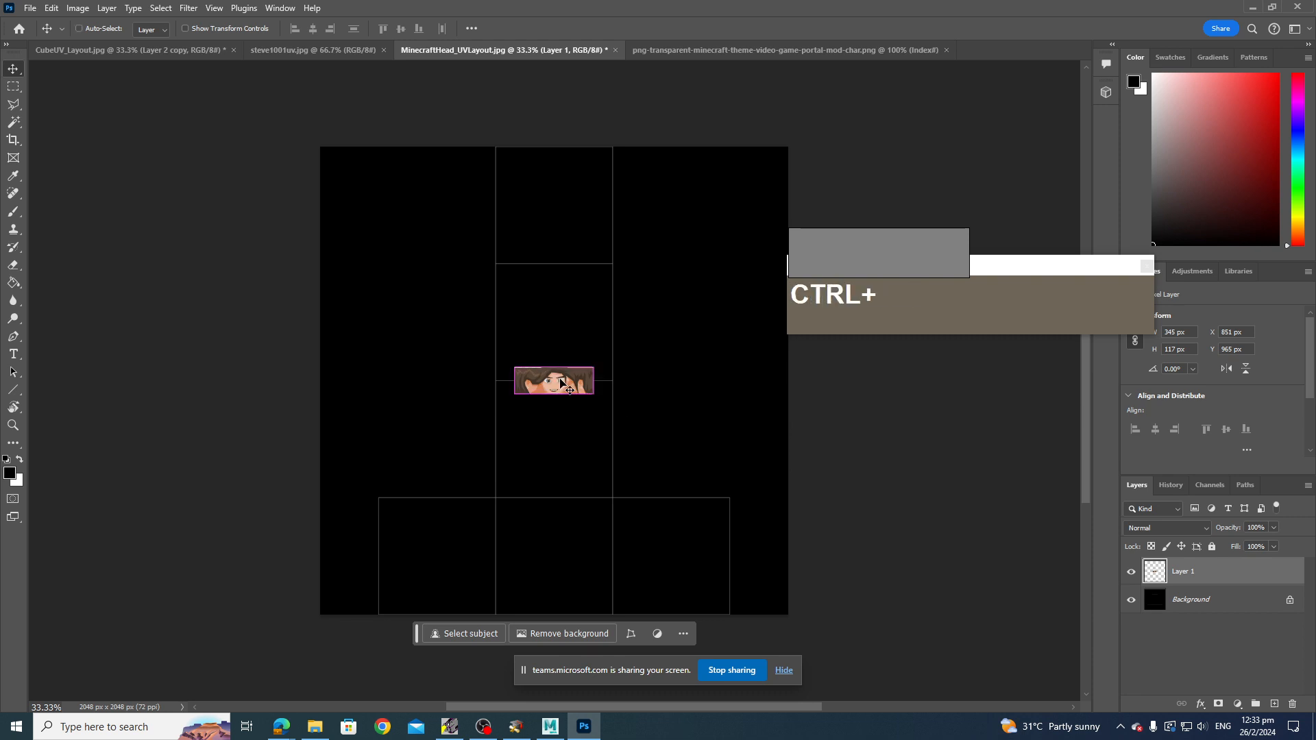
pyautogui.hotkey('ctrl', 't')
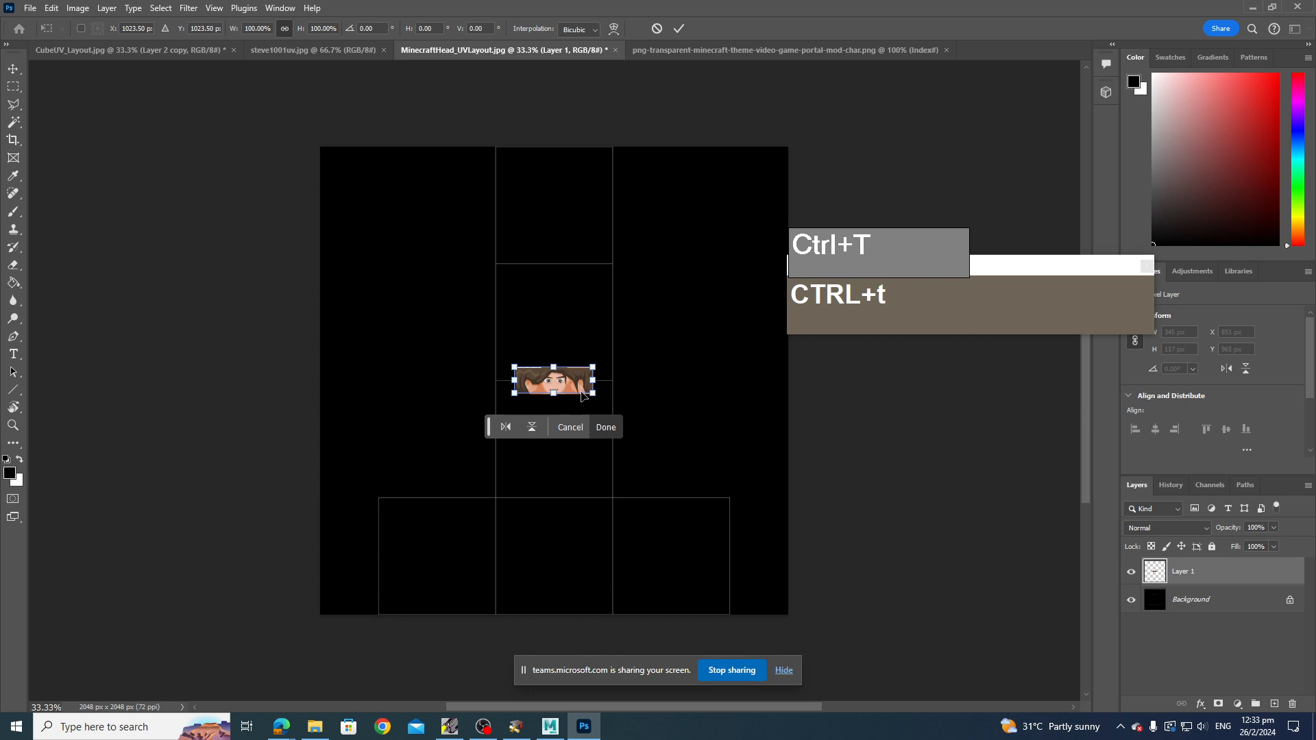
pyautogui.press('alt')
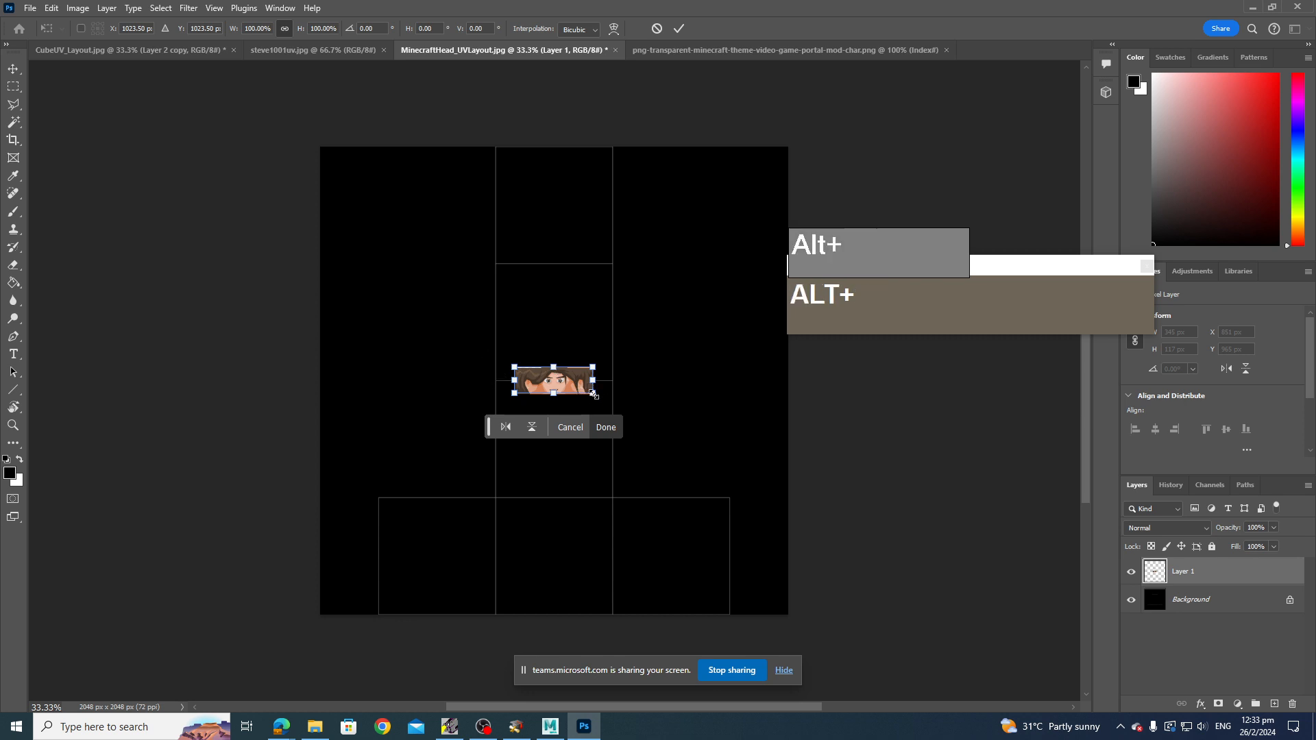
pyautogui.keyDown('alt'); pyautogui.moveTo(593, 393); pyautogui.dragTo(713, 485); pyautogui.keyUp('alt')
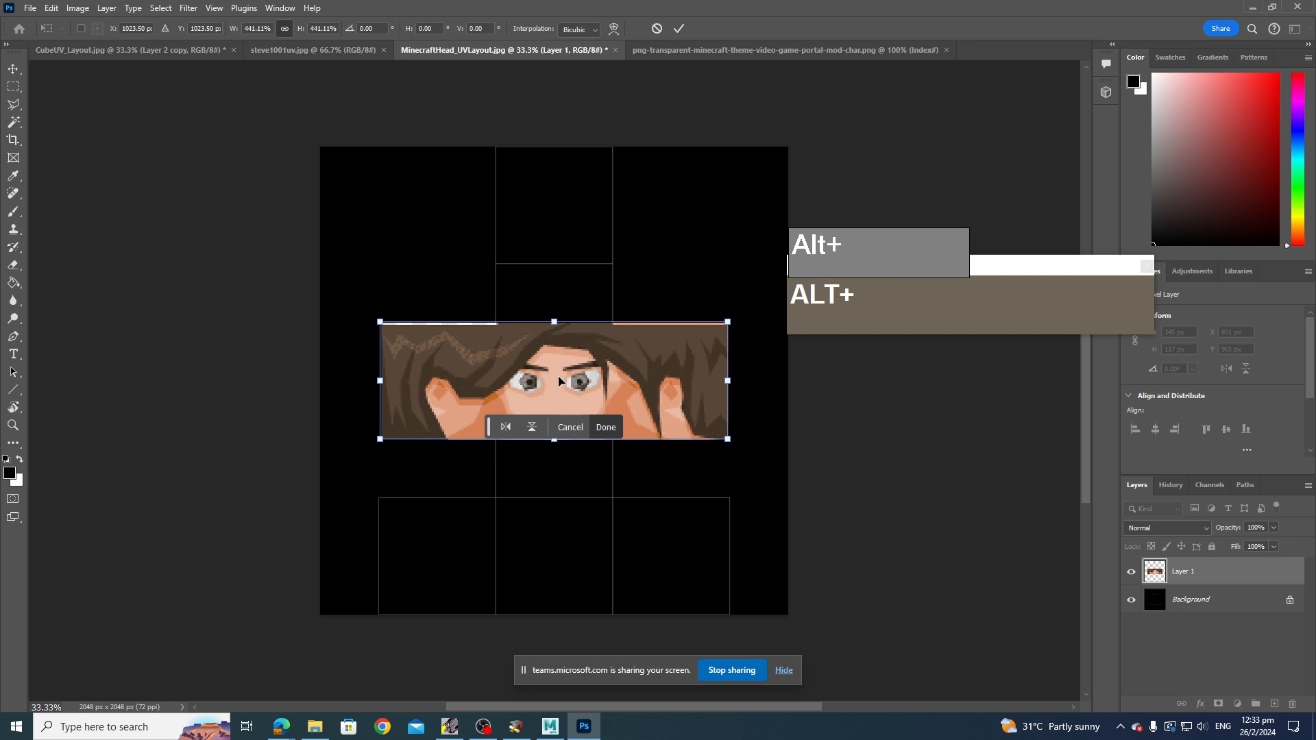
# - Move the head strip onto the bottom row of three UV squares and enlarge it to about 458%
pyautogui.keyDown('alt'); pyautogui.moveTo(557, 381); pyautogui.dragTo(554, 556); pyautogui.keyUp('alt')
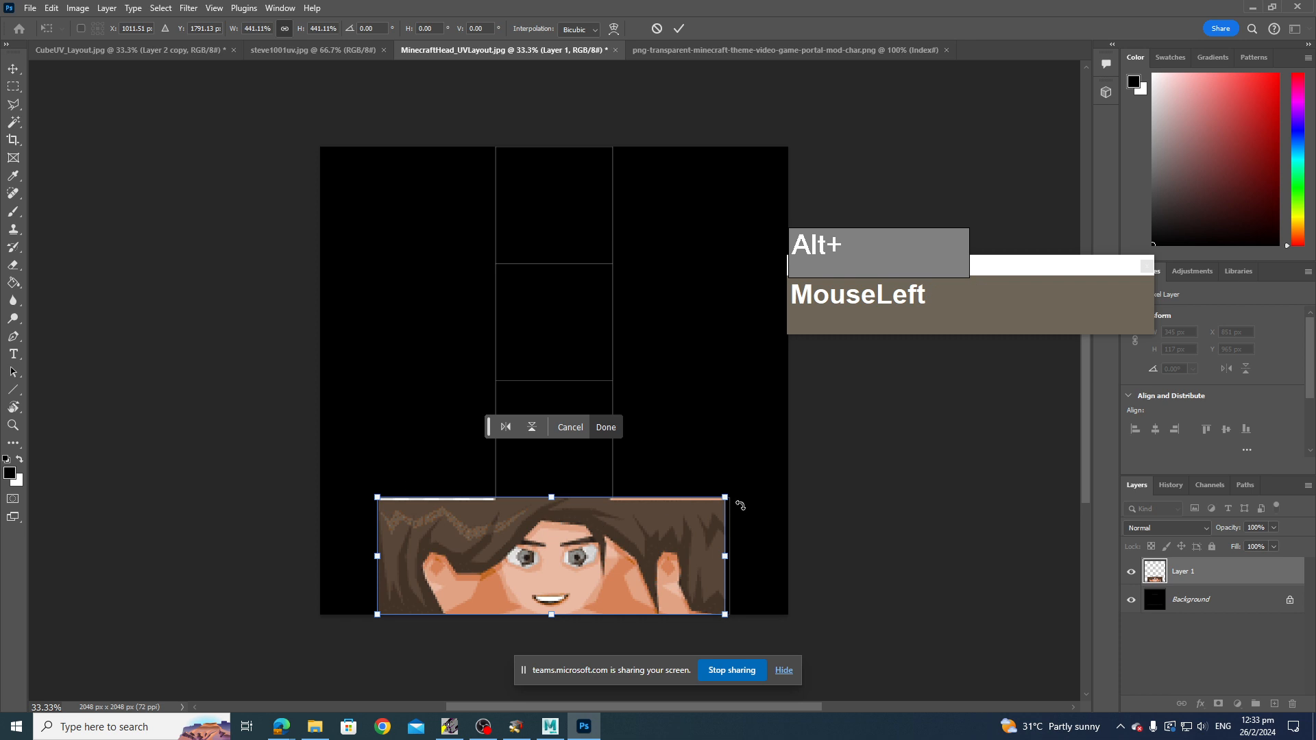
pyautogui.keyDown('alt'); pyautogui.moveTo(725, 497); pyautogui.dragTo(732, 495); pyautogui.keyUp('alt')
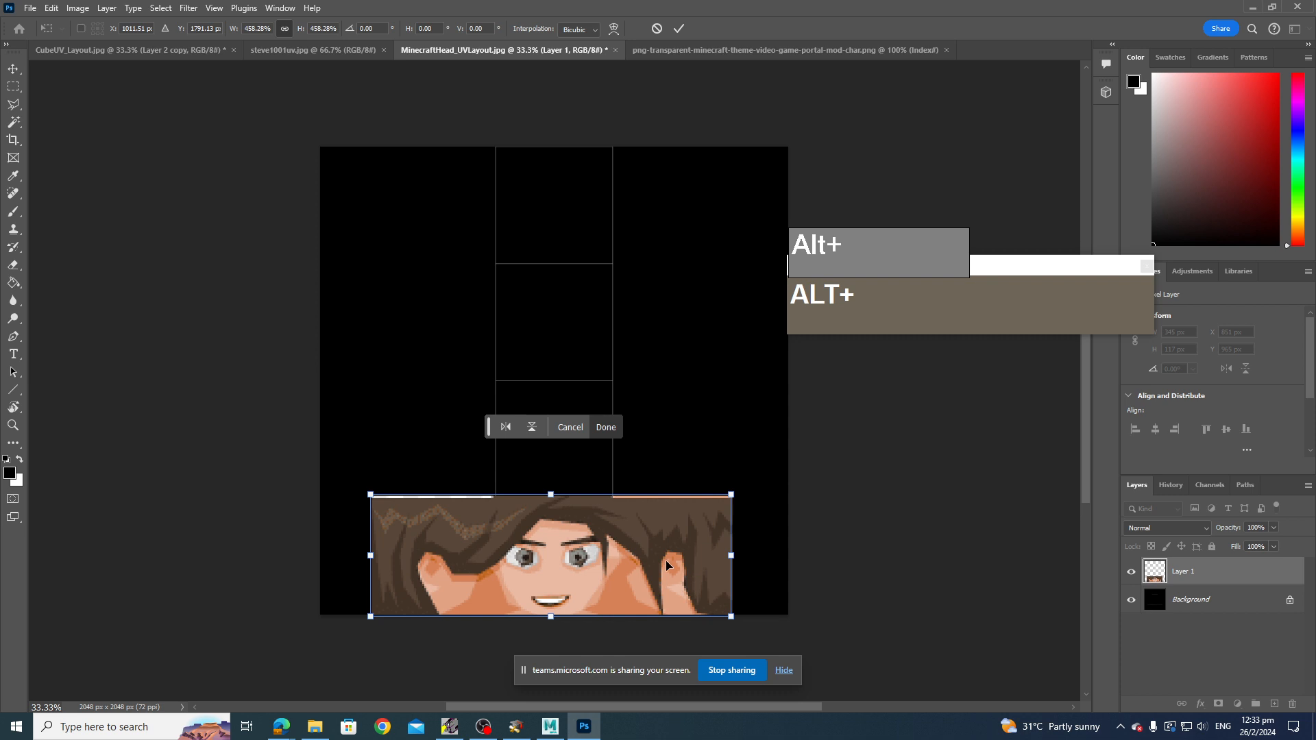
pyautogui.keyDown('alt'); pyautogui.moveTo(693, 425); pyautogui.dragTo(694, 425); pyautogui.keyUp('alt')
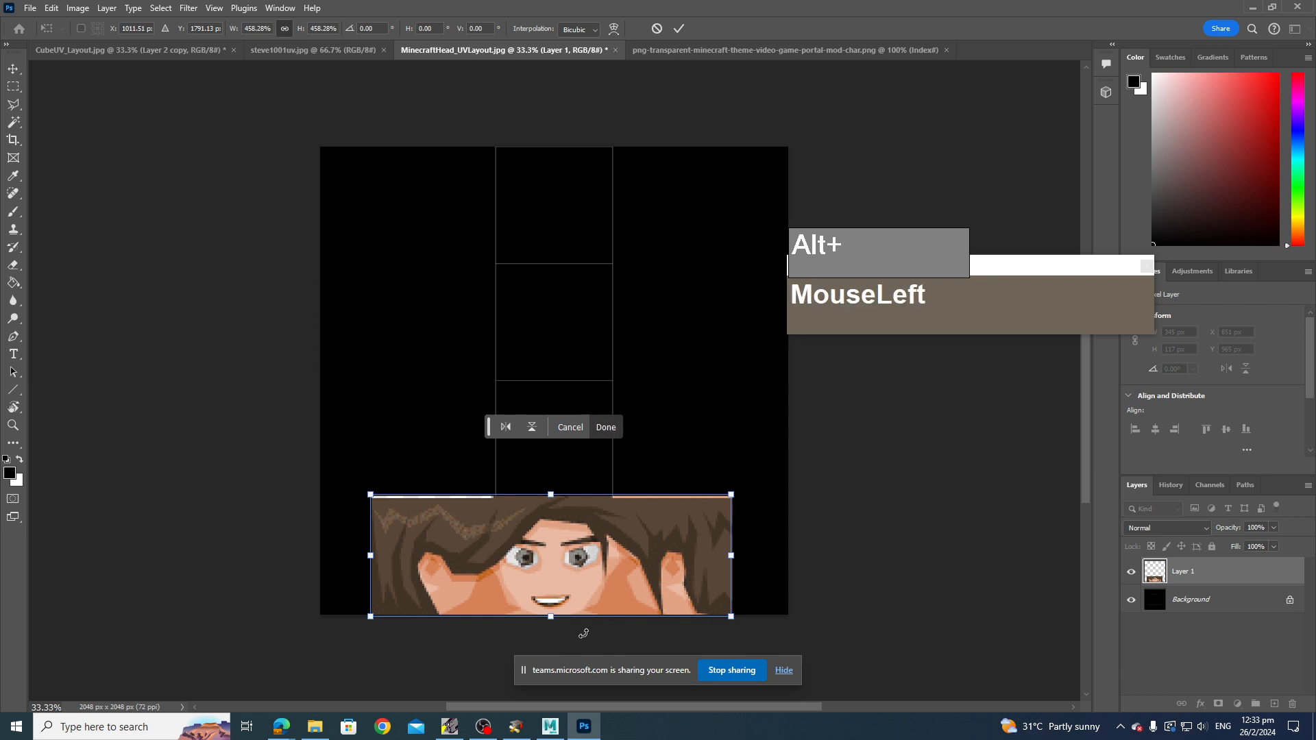
pyautogui.press('Return')
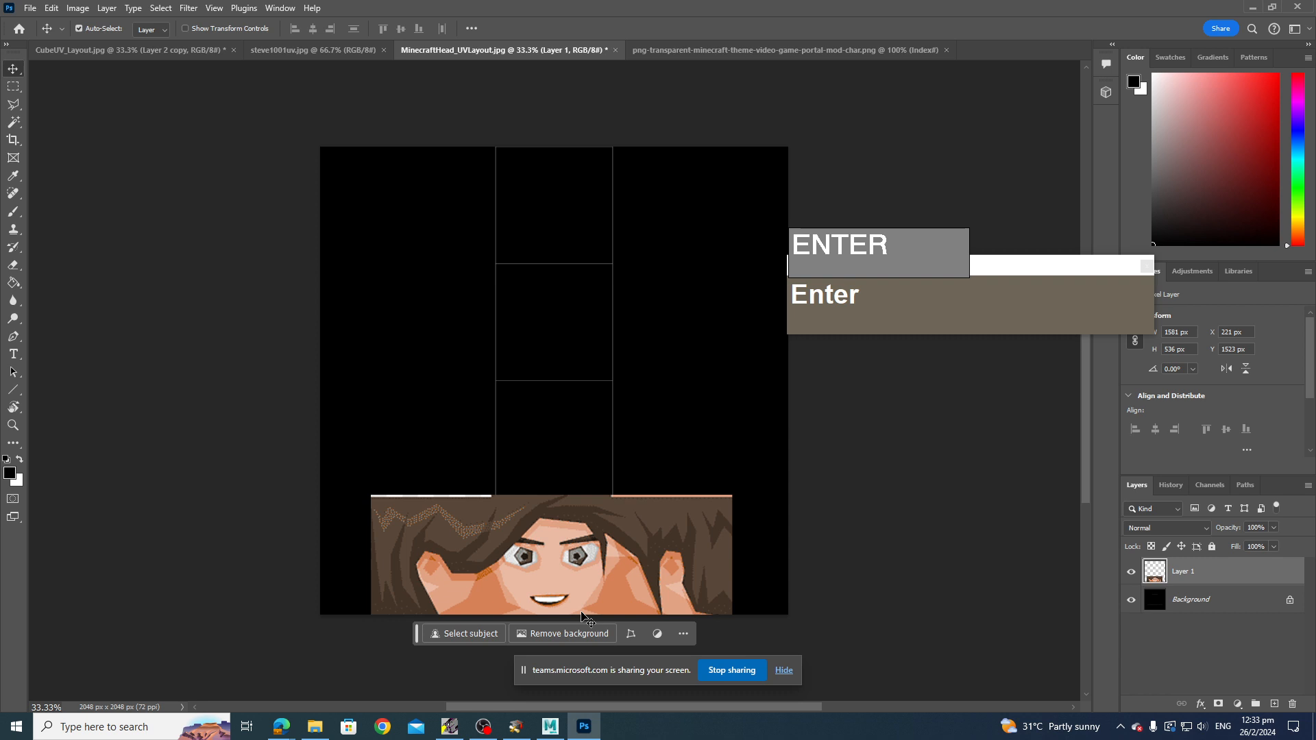
# - Copy the plain hair square at the end of the skin's head row and return to the MinecraftHead_UVLayout.jpg document
pyautogui.click(694, 49)
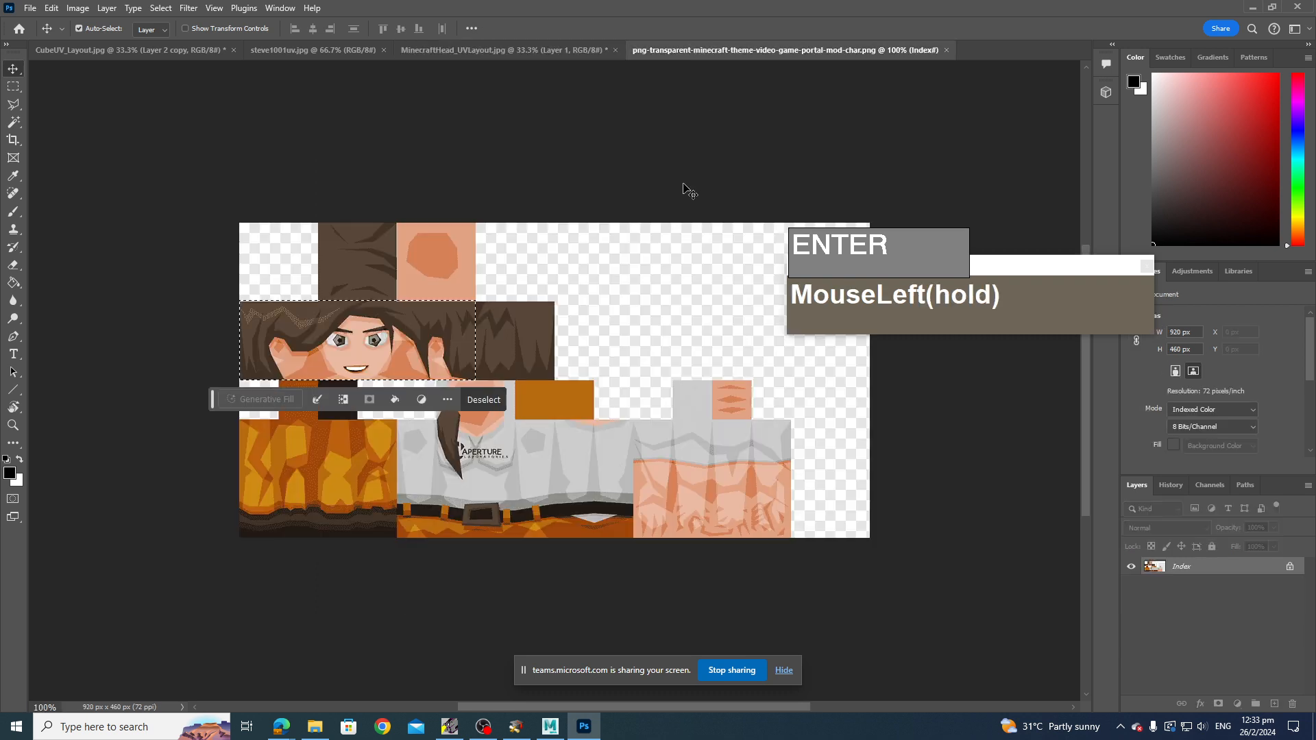
pyautogui.click(13, 86)
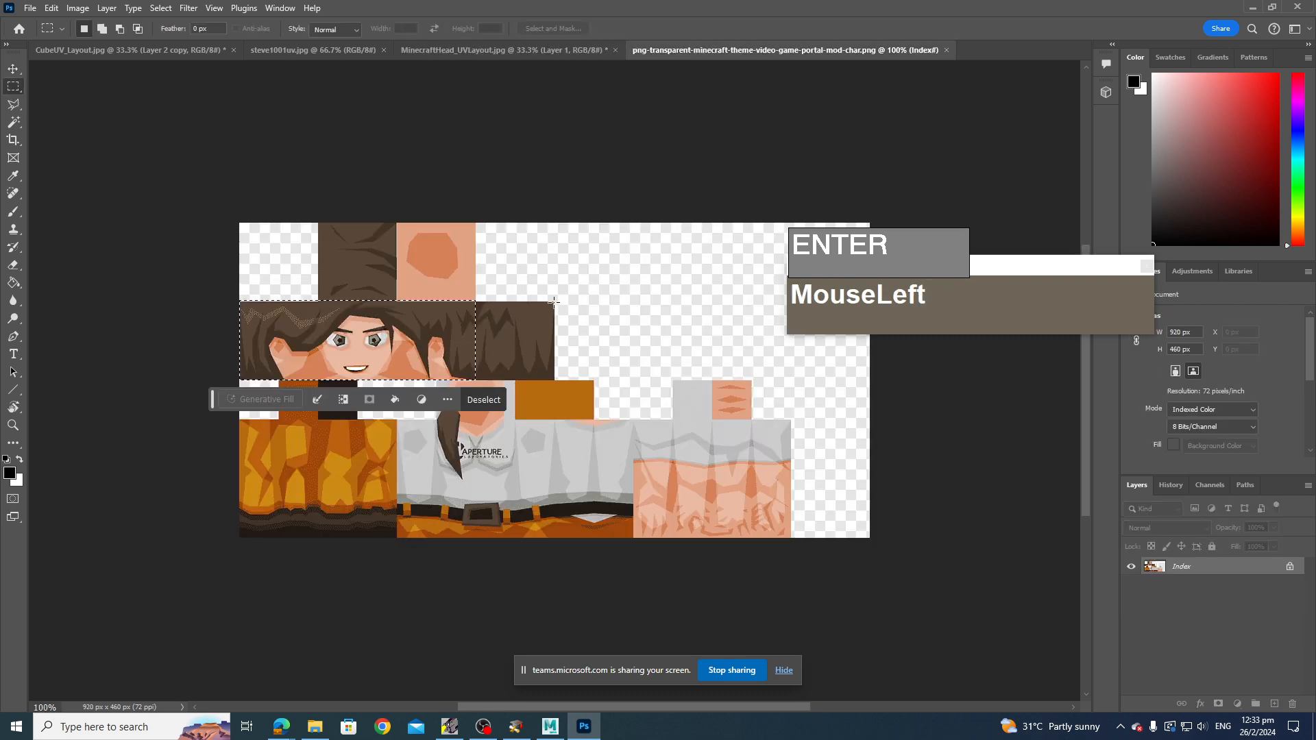
pyautogui.moveTo(555, 301); pyautogui.dragTo(516, 370)
pyautogui.hotkey('ctrl', 'c')
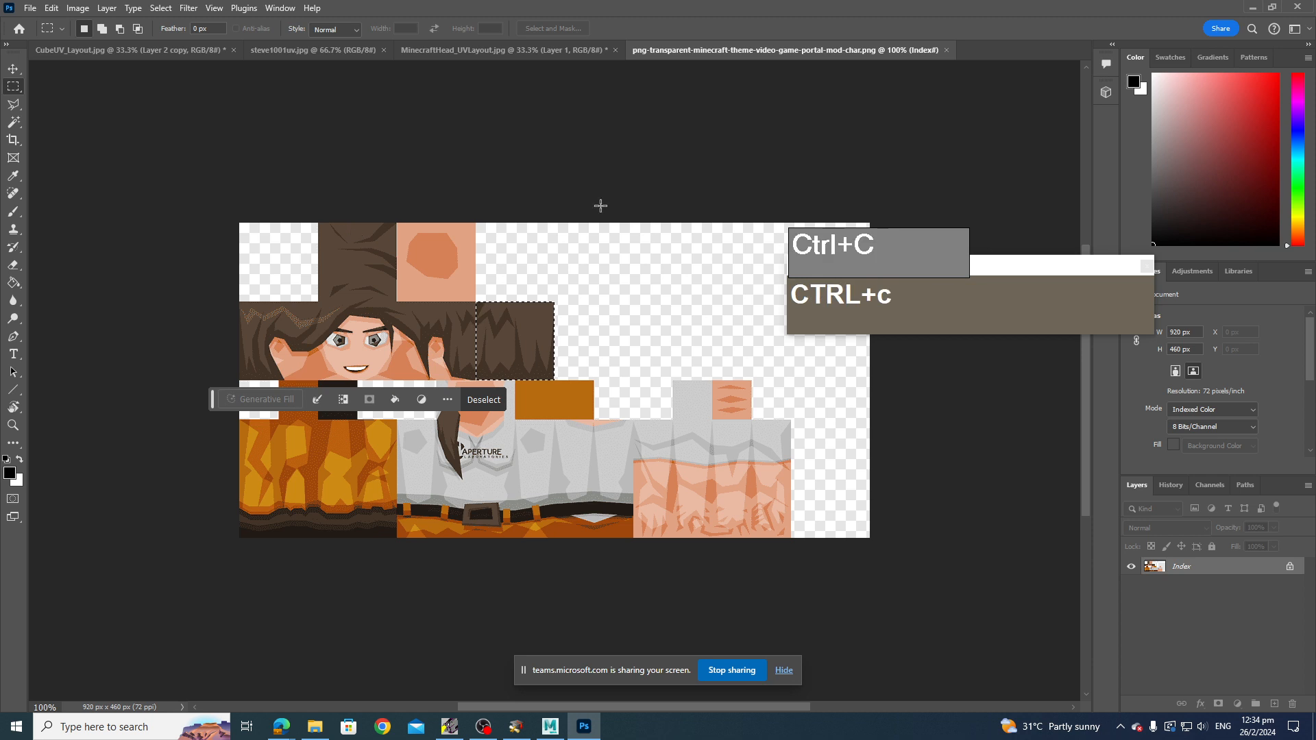
pyautogui.click(532, 52)
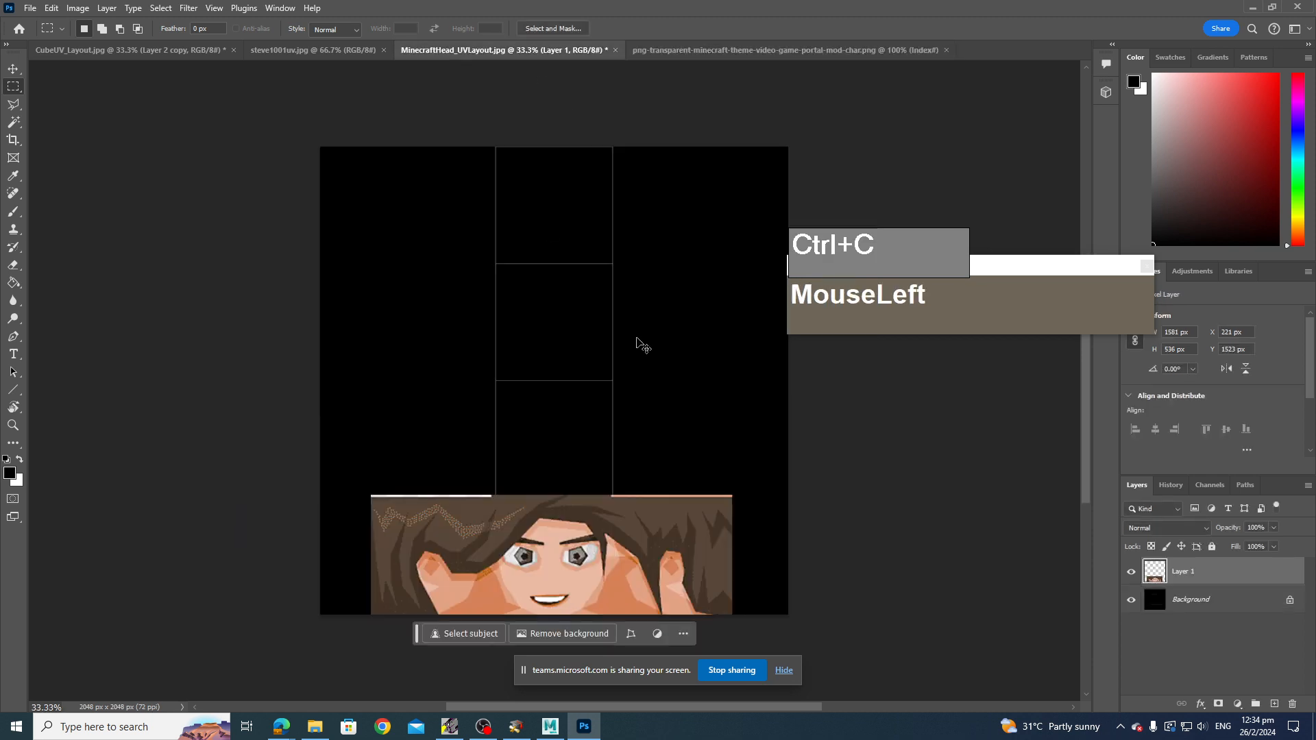
# - Paste the back-of-head hair square and scale it proportionally about its centre to about 457%
pyautogui.hotkey('ctrl', 'v')
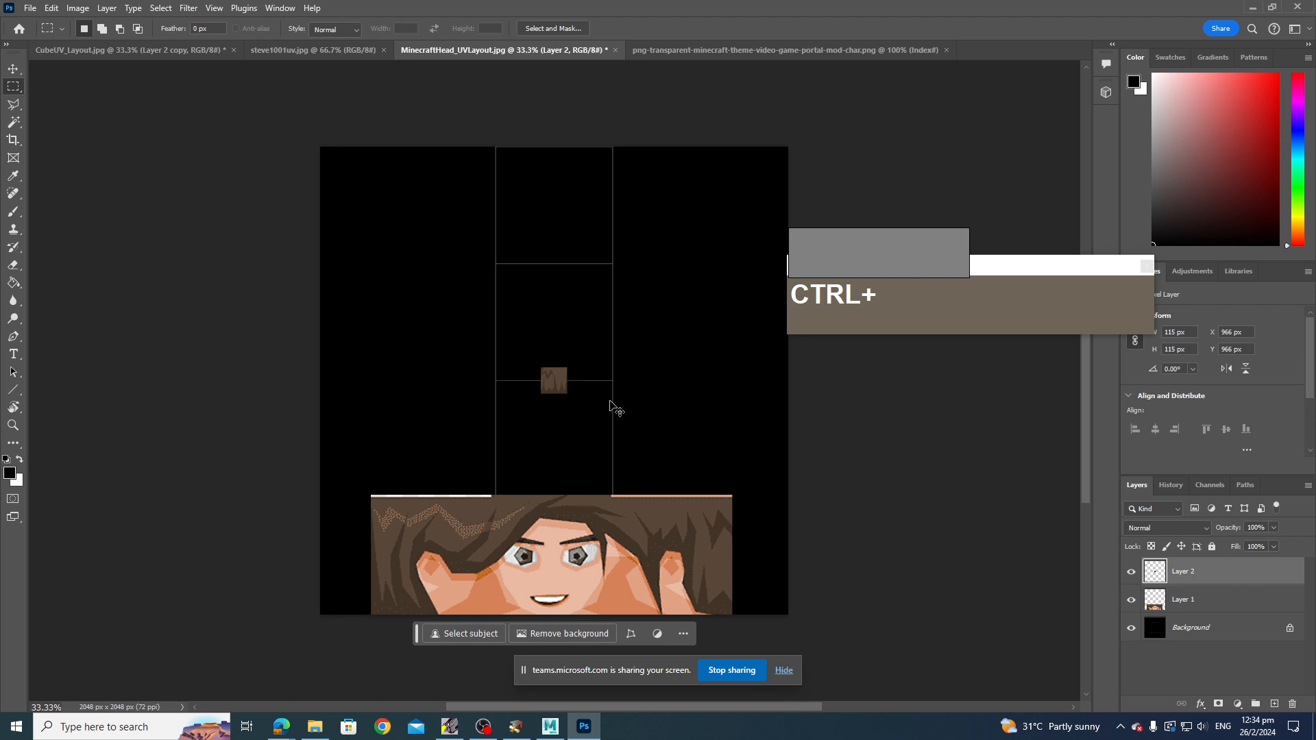
pyautogui.hotkey('ctrl', 't')
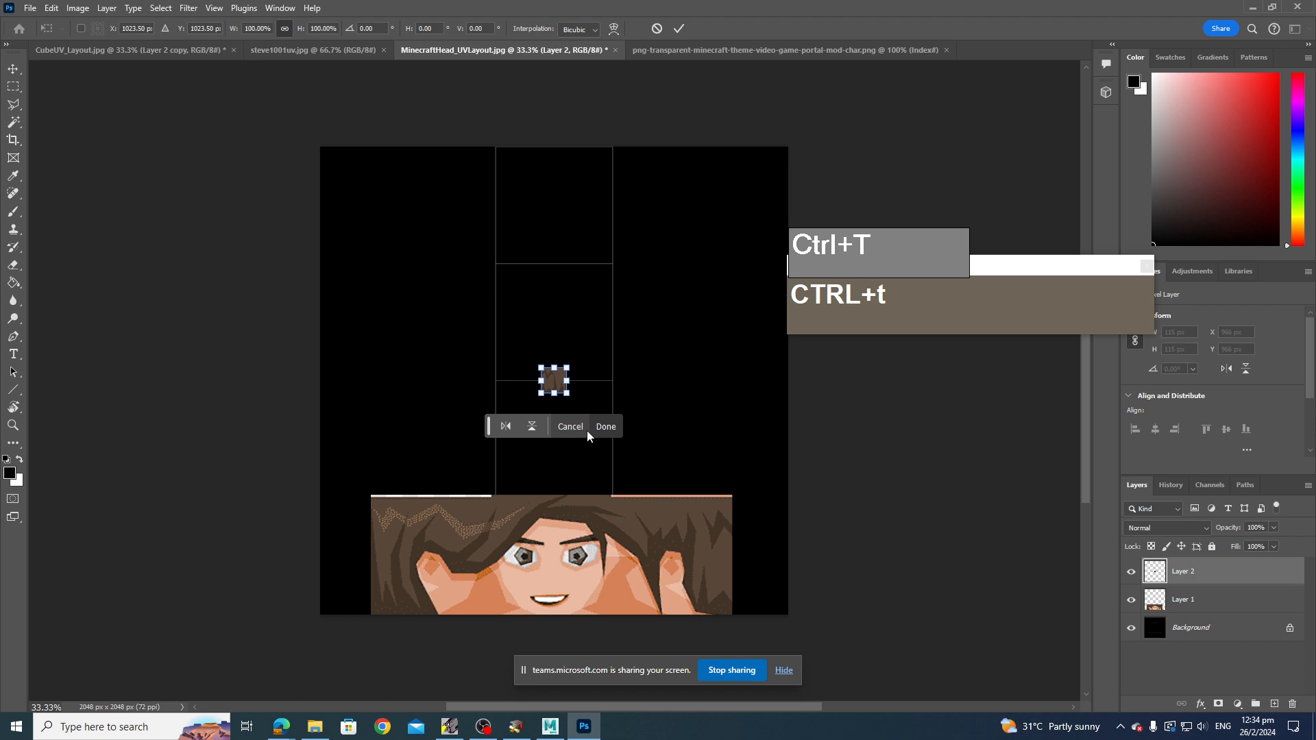
pyautogui.keyDown('alt'); pyautogui.moveTo(573, 398); pyautogui.dragTo(613, 441); pyautogui.keyUp('alt')
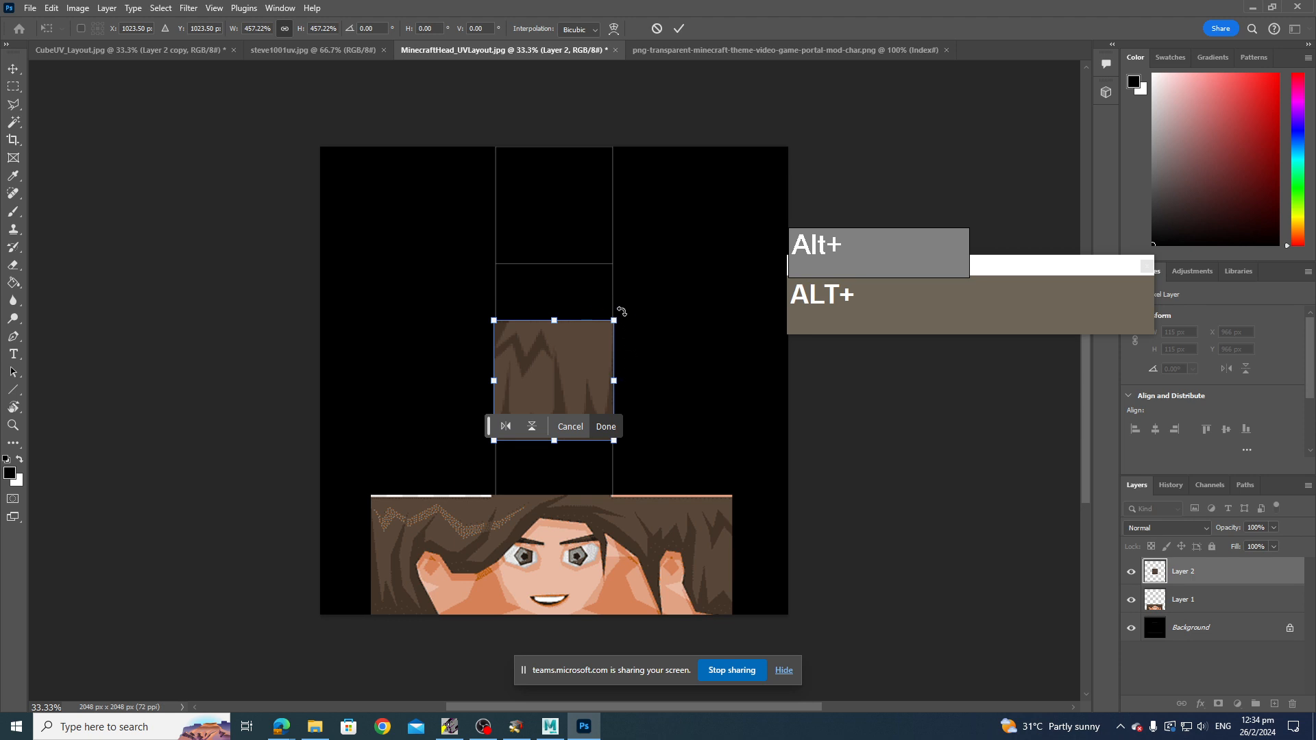
# - Rotate the back-of-head piece 180° and move it onto the second UV square from the top of the column
pyautogui.moveTo(622, 312); pyautogui.dragTo(473, 459)
pyautogui.click(376, 31)
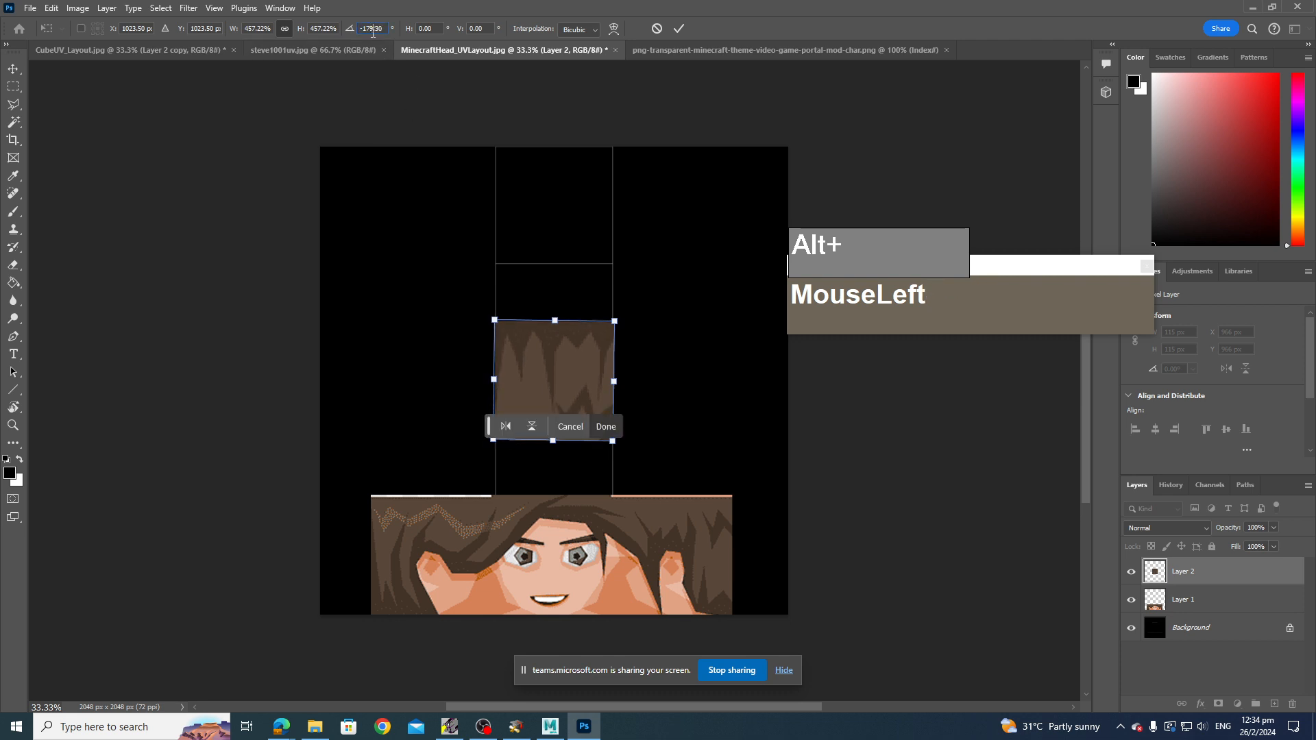
pyautogui.moveTo(384, 28); pyautogui.dragTo(341, 36)
pyautogui.write('180')
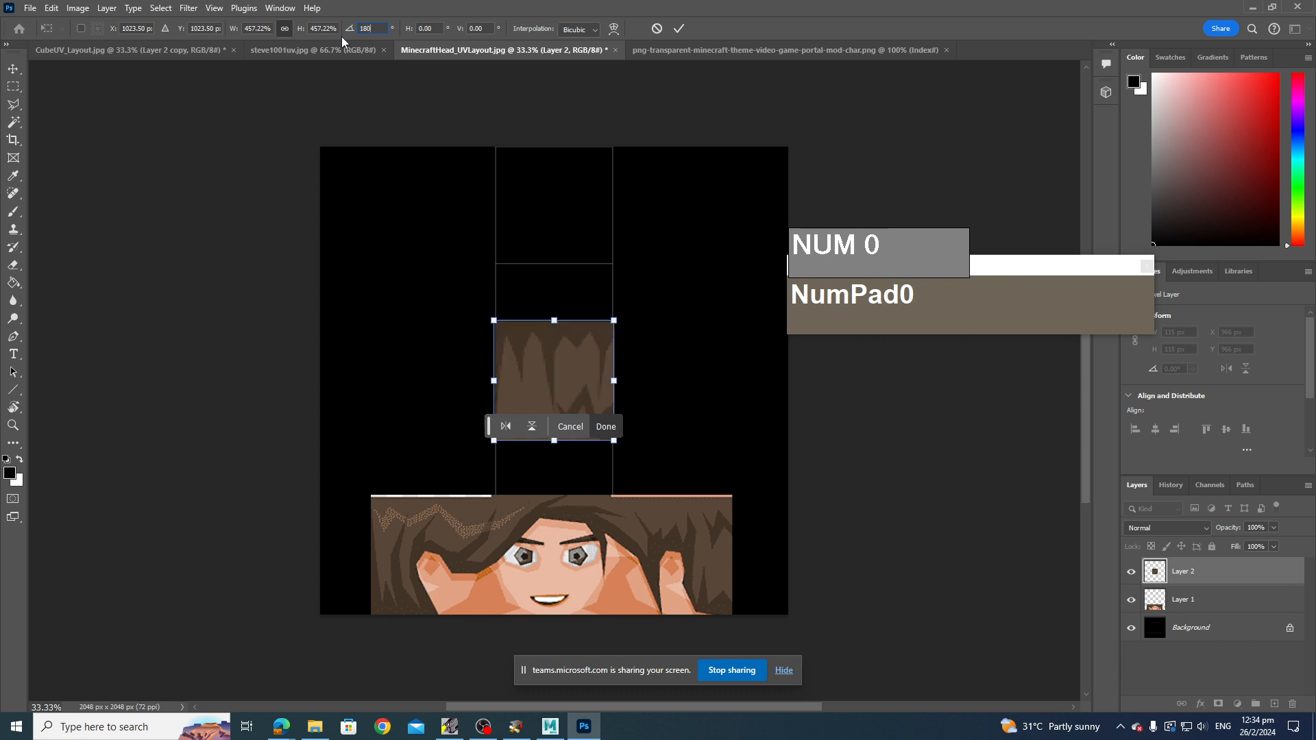
pyautogui.press('Return')
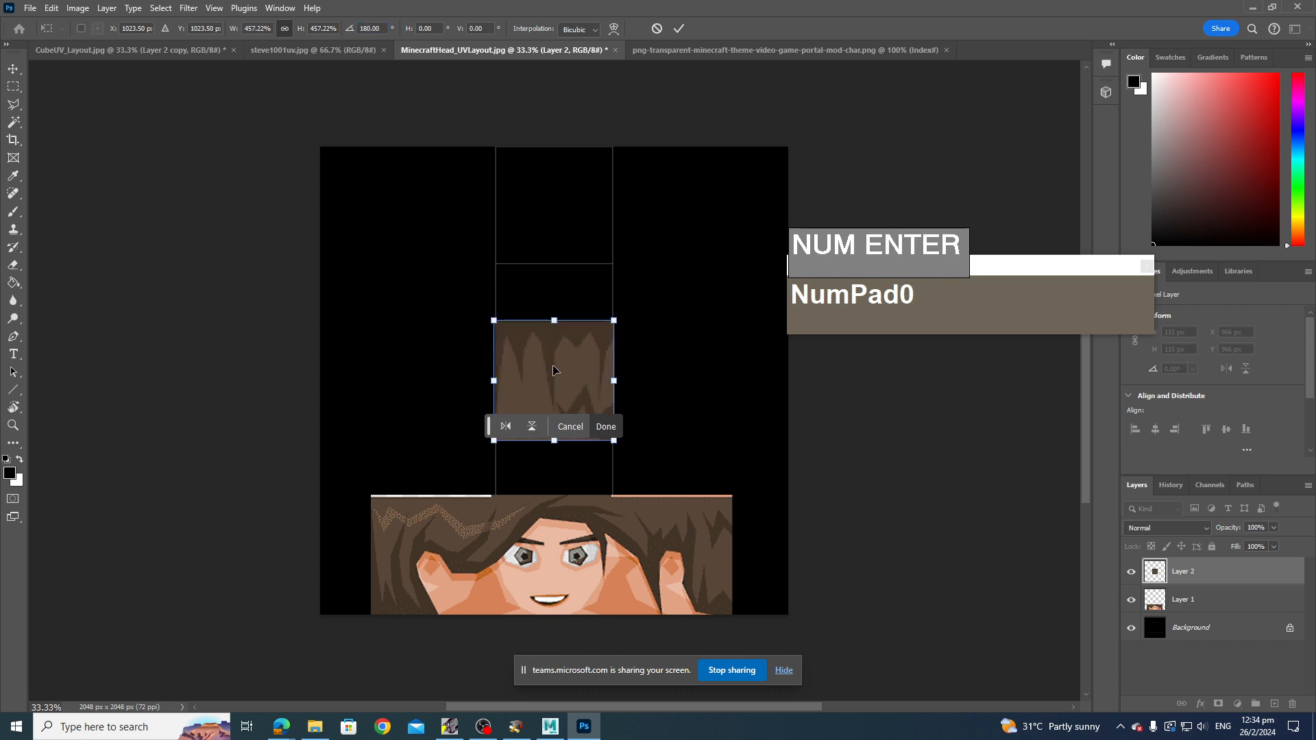
pyautogui.press('Return')
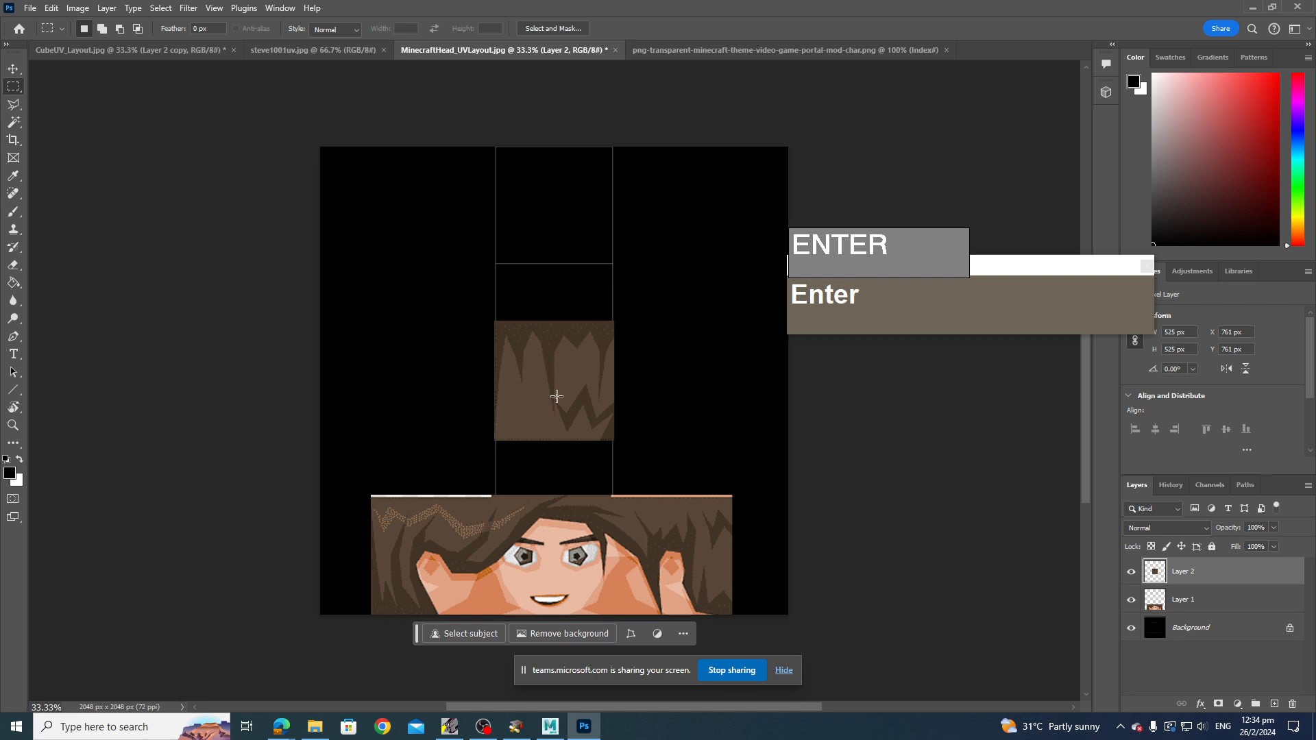
pyautogui.press('v')
pyautogui.moveTo(556, 396); pyautogui.dragTo(556, 336)
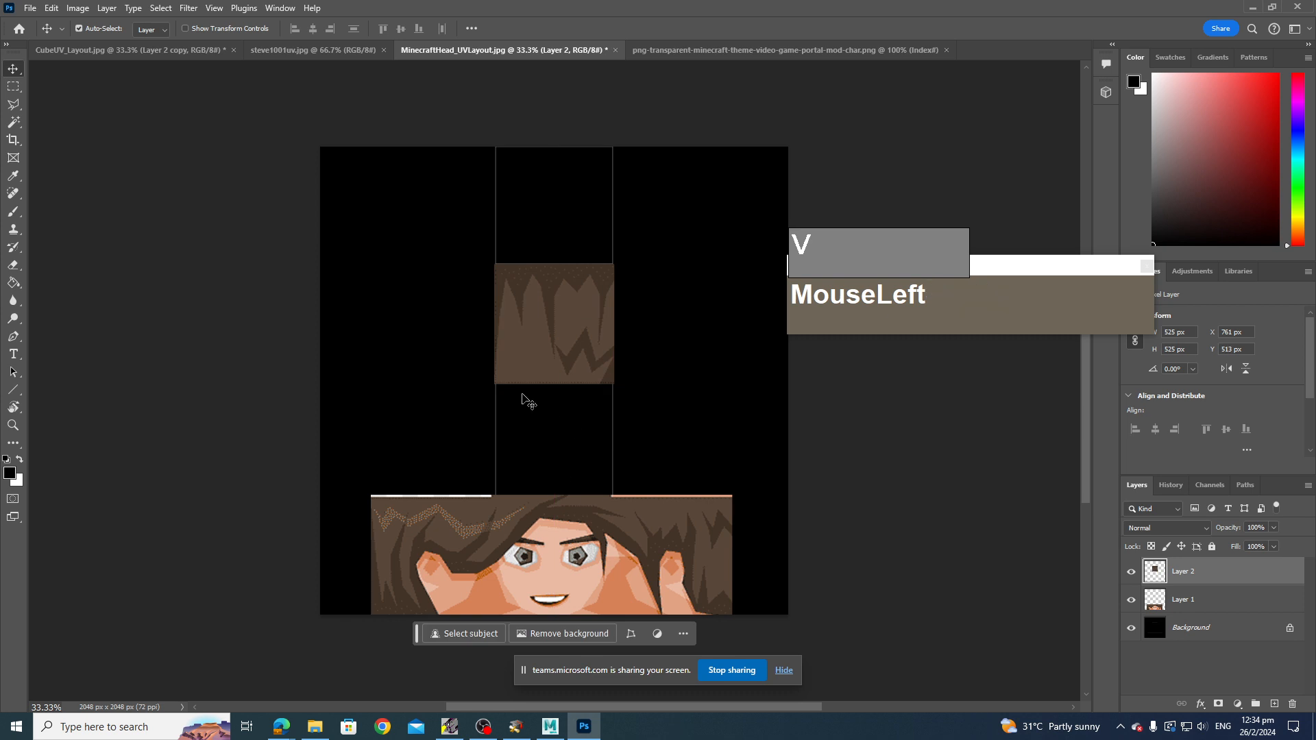
# - Copy the brown head-top square above the skin's face and return to the MinecraftHead_UVLayout.jpg document
pyautogui.click(729, 53)
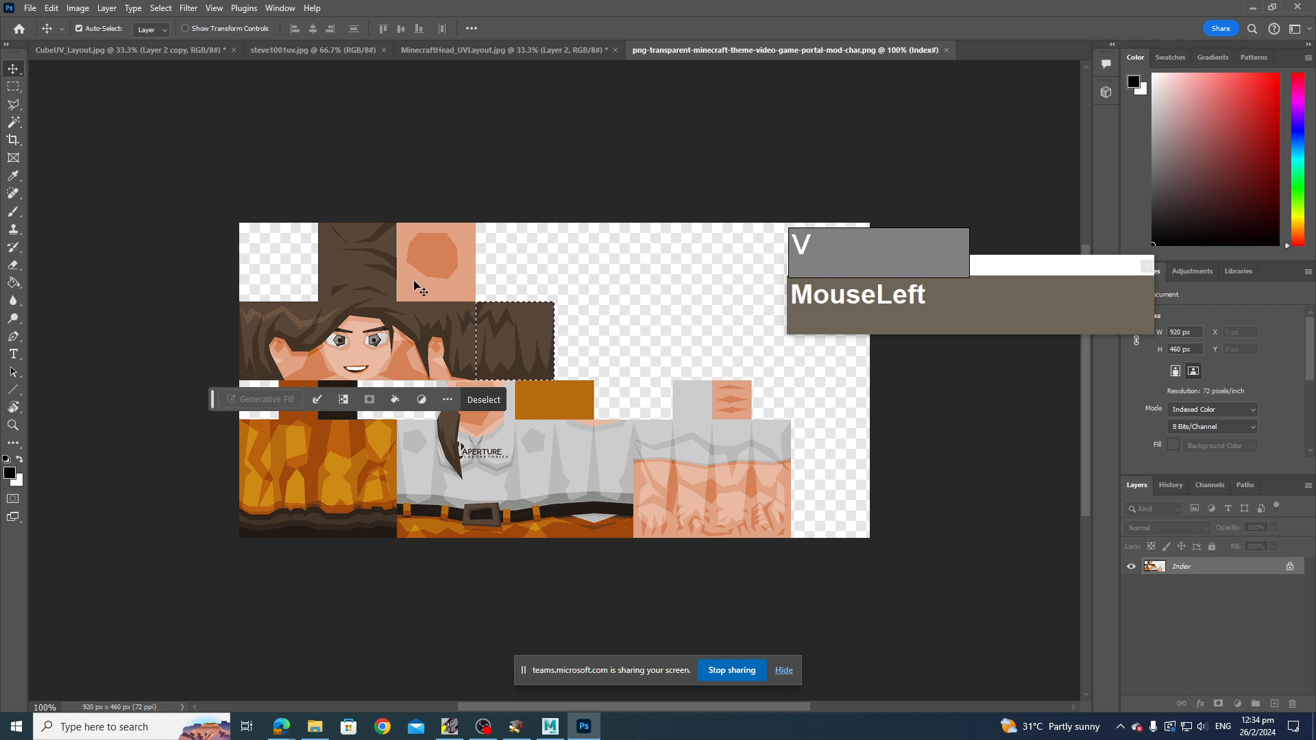
pyautogui.click(13, 86)
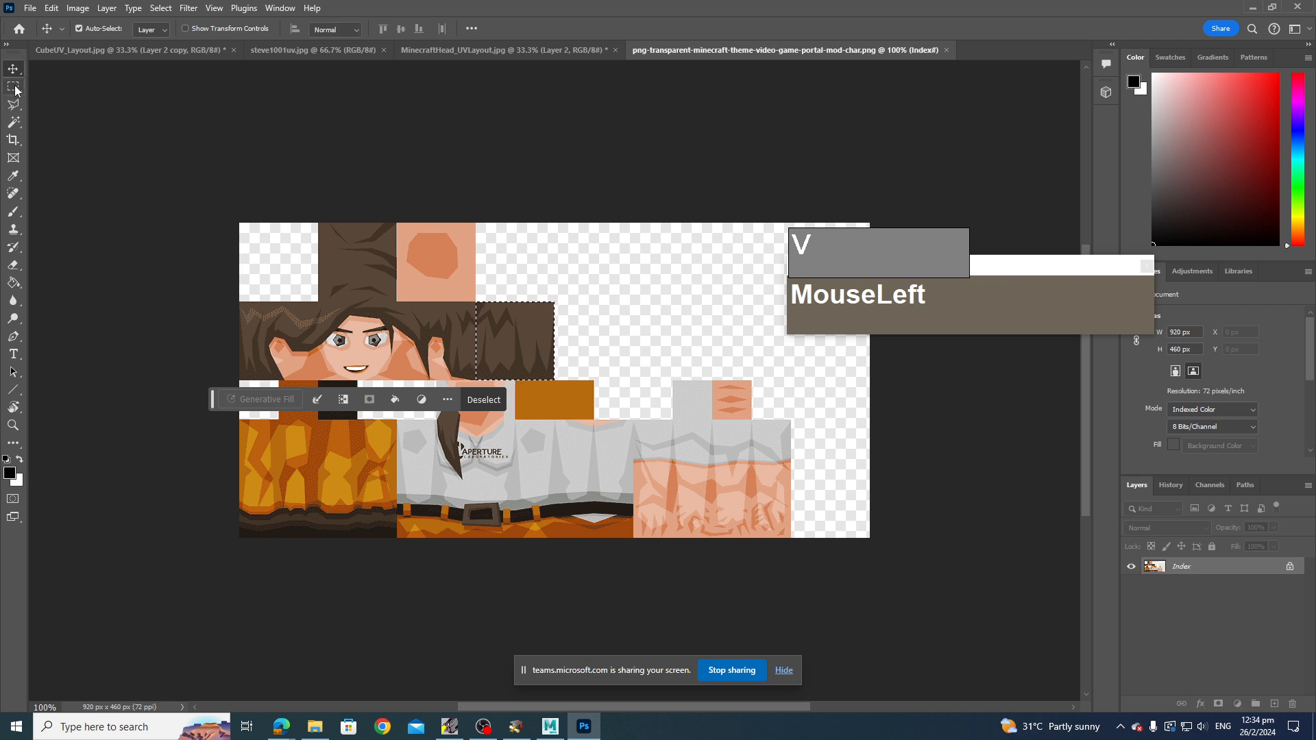
pyautogui.click(317, 222)
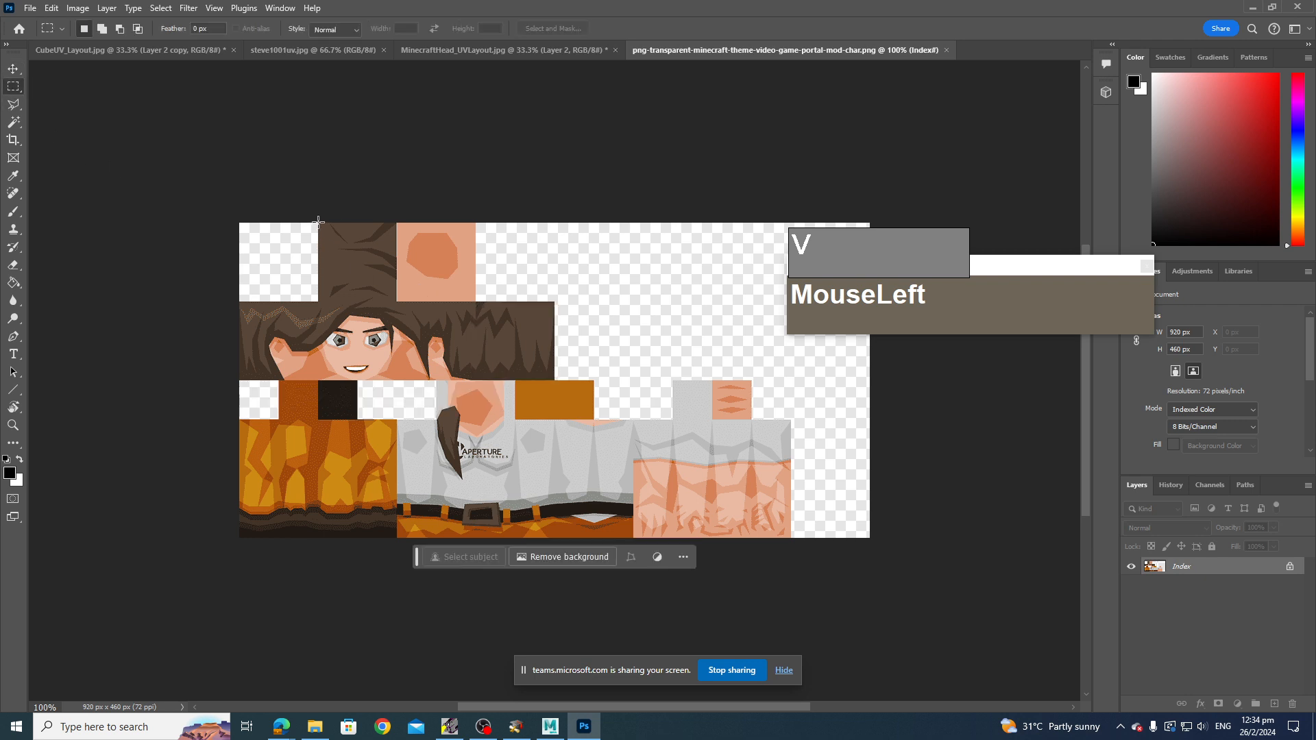
pyautogui.moveTo(318, 222); pyautogui.dragTo(396, 302)
pyautogui.hotkey('ctrl', 'c')
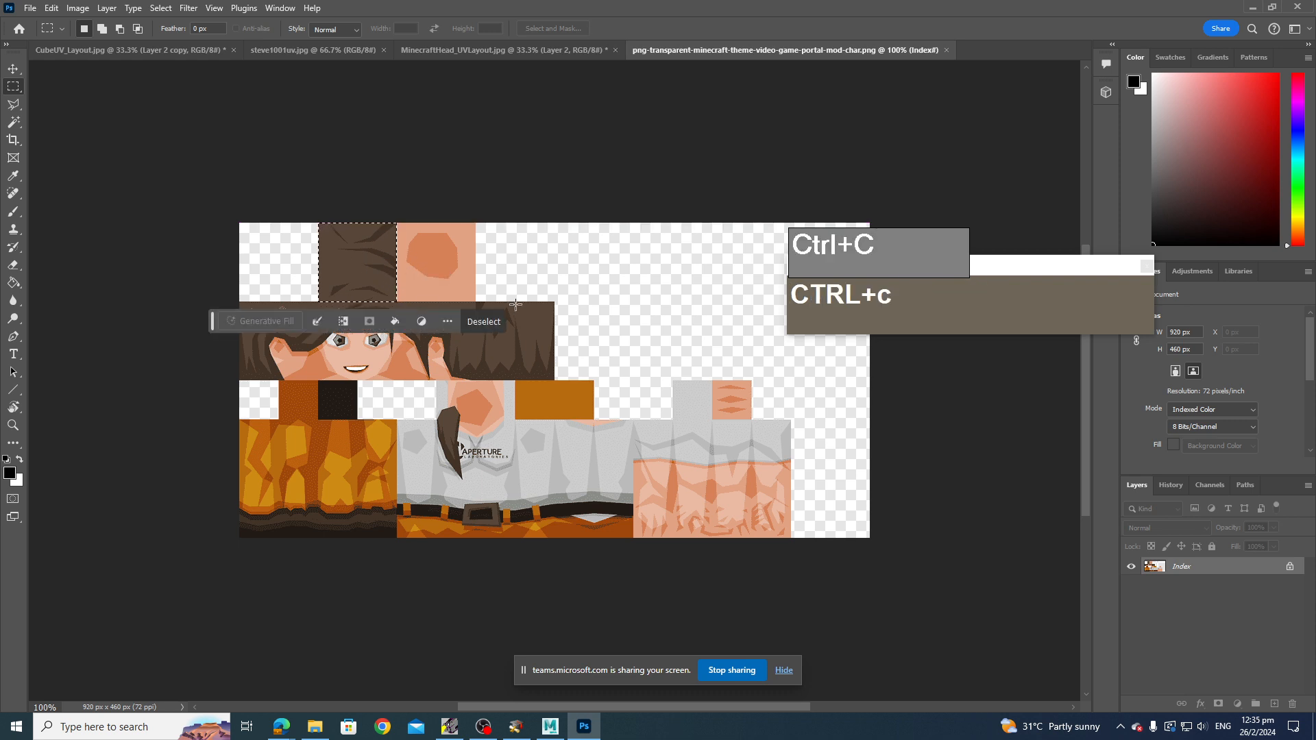
pyautogui.click(520, 50)
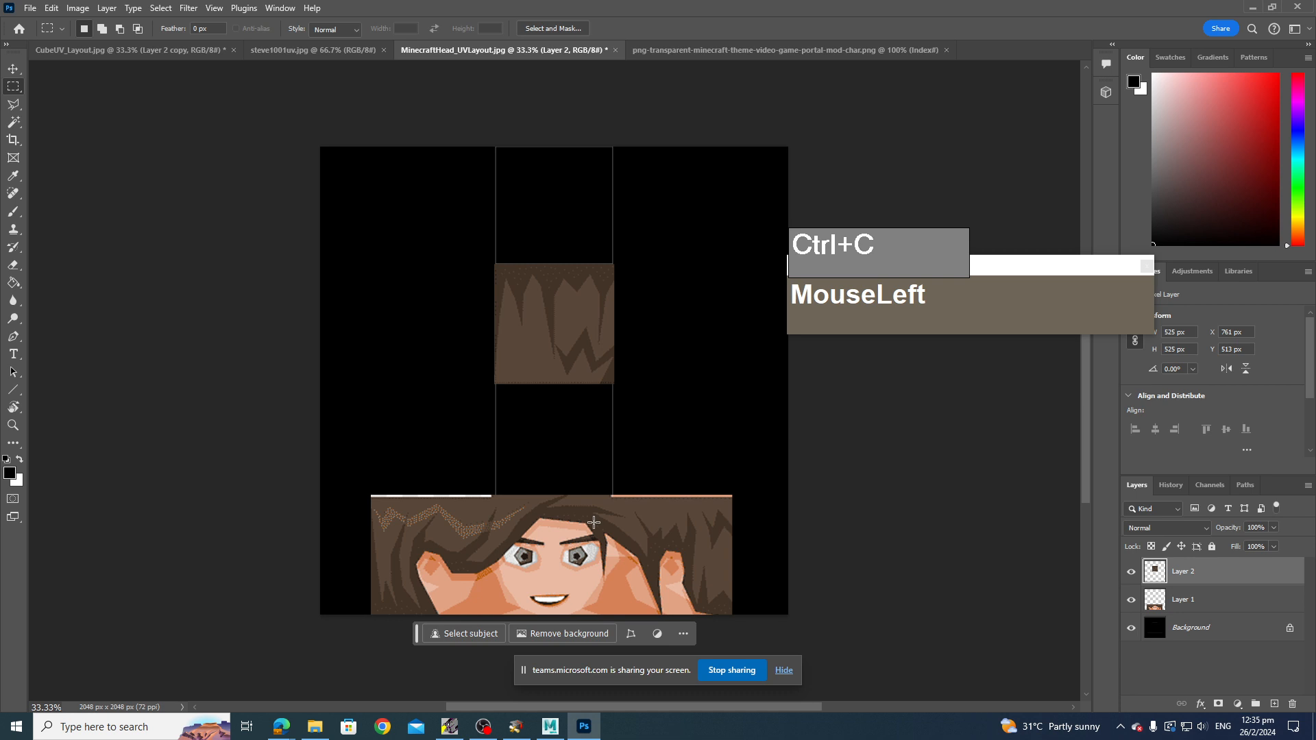
# - Paste the head-top square and scale it proportionally about its centre to about 451%
pyautogui.press('ctrl')
pyautogui.hotkey('ctrl', 'v')
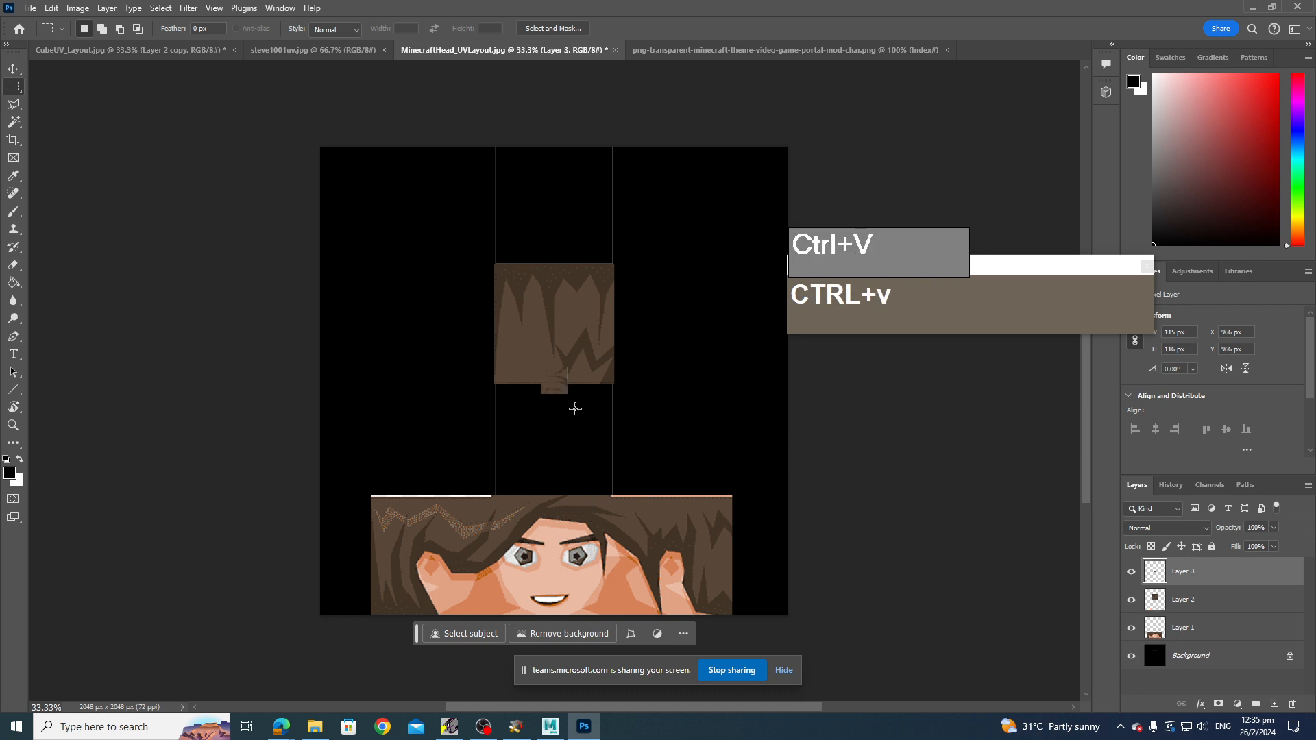
pyautogui.hotkey('ctrl', 't')
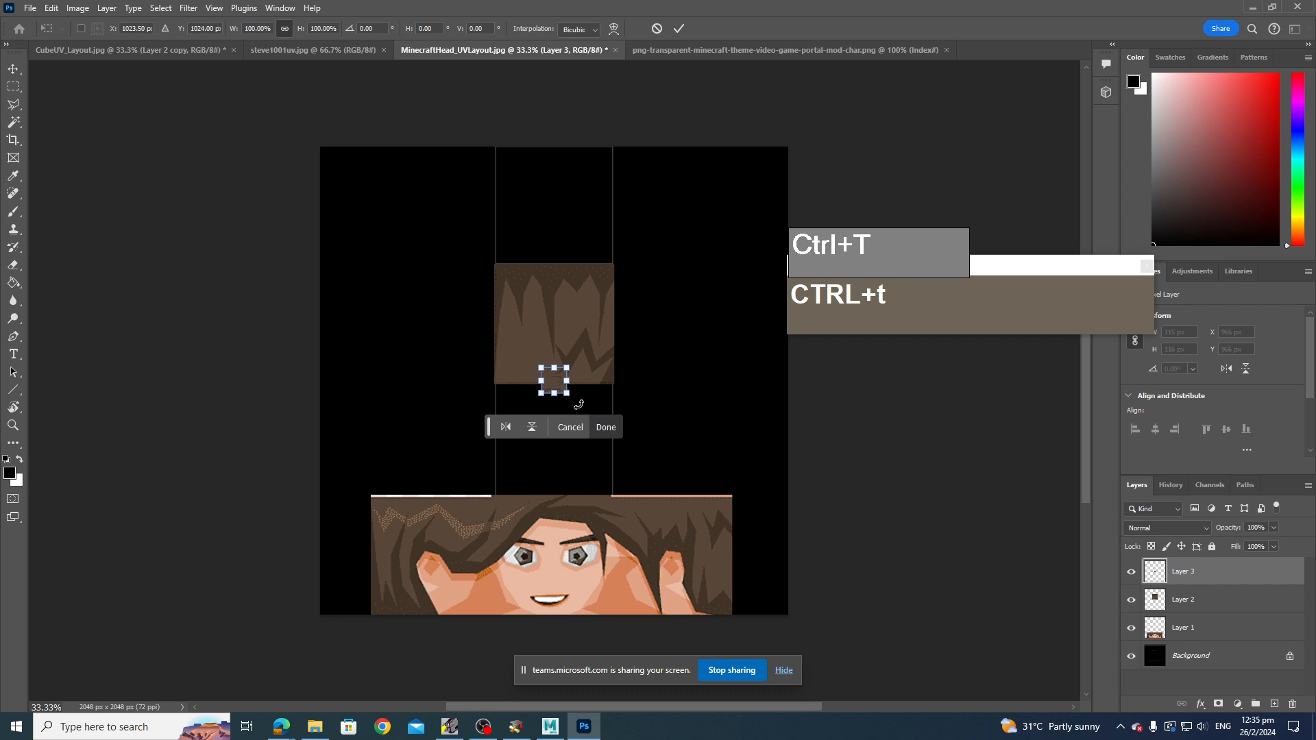
pyautogui.press('alt')
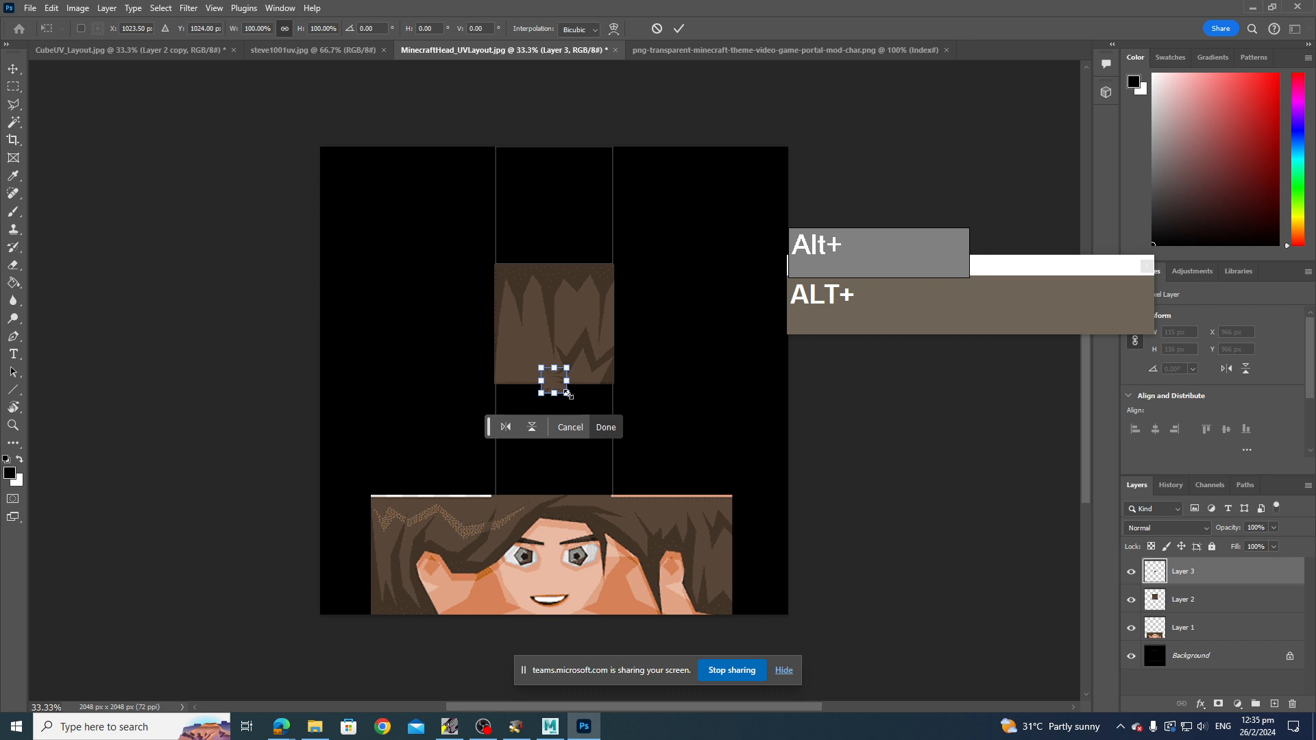
pyautogui.keyDown('alt'); pyautogui.moveTo(569, 395); pyautogui.dragTo(612, 441); pyautogui.keyUp('alt')
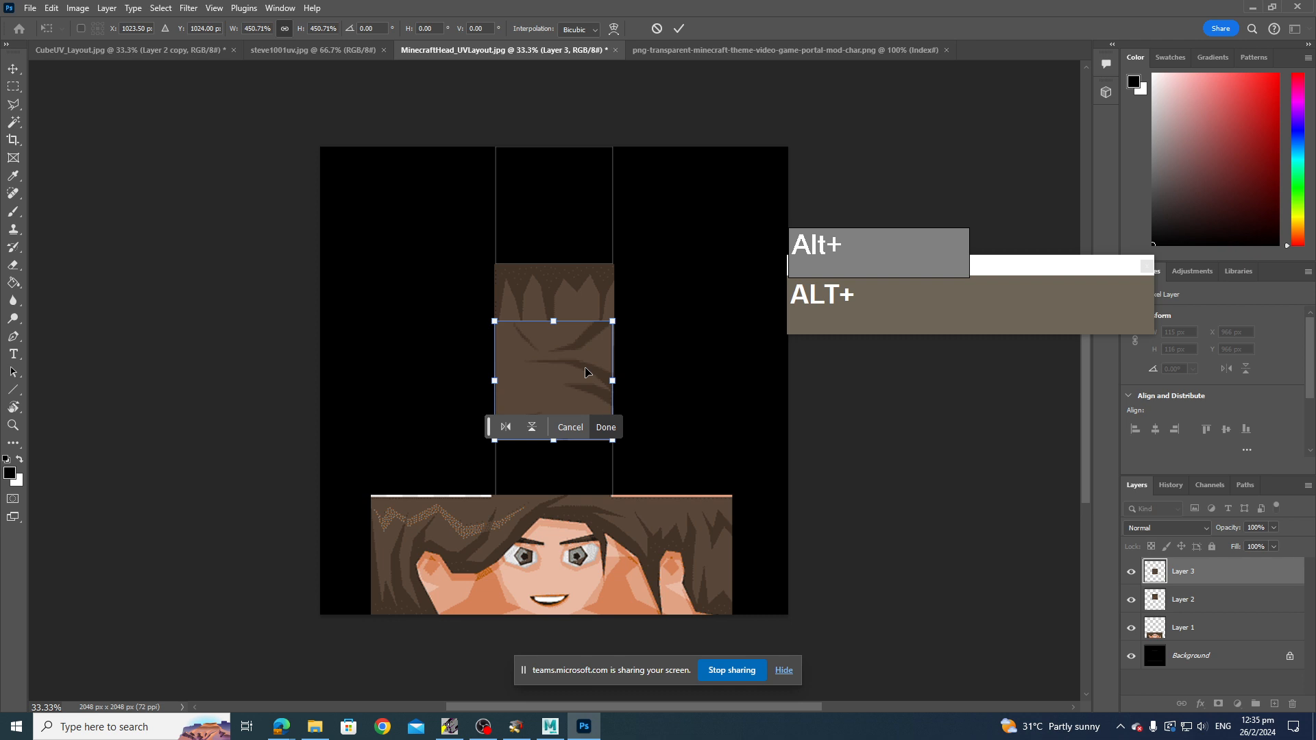
pyautogui.press('Return')
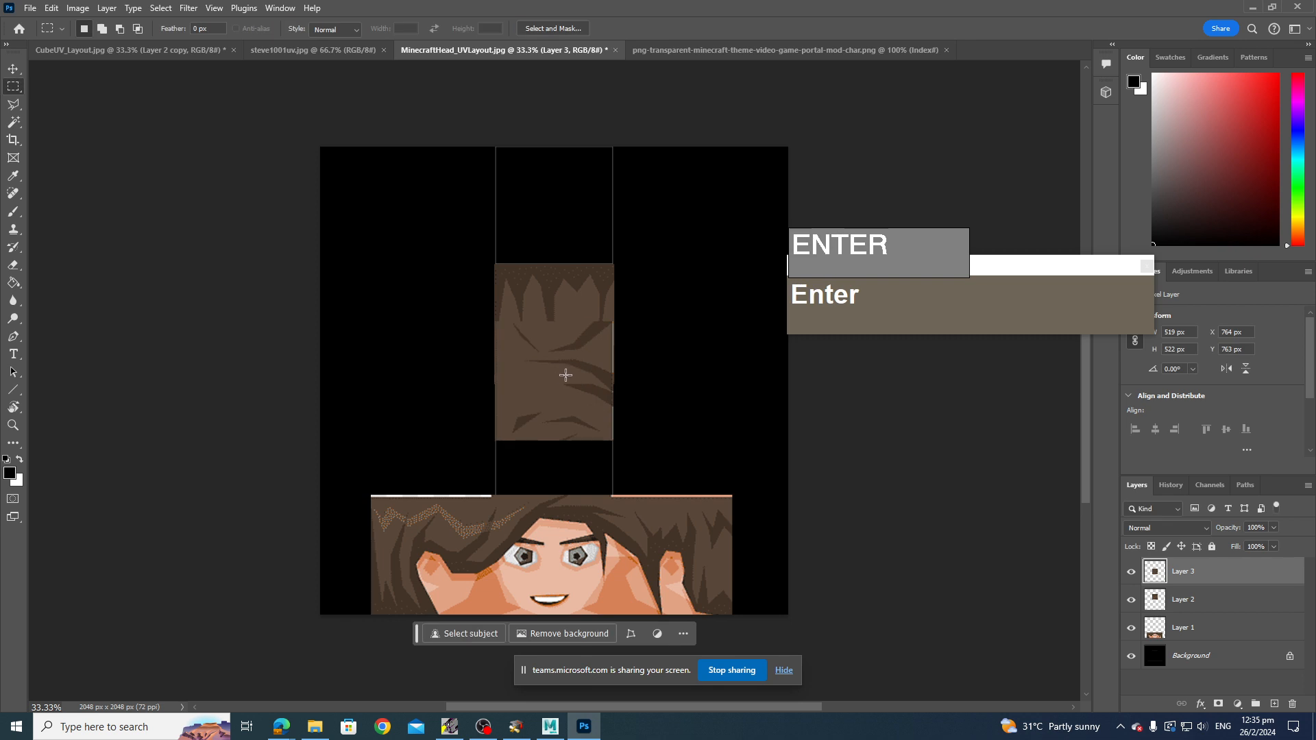
# - Move the head-top piece onto the UV square directly above the face and nudge it vertically into alignment
pyautogui.press('v')
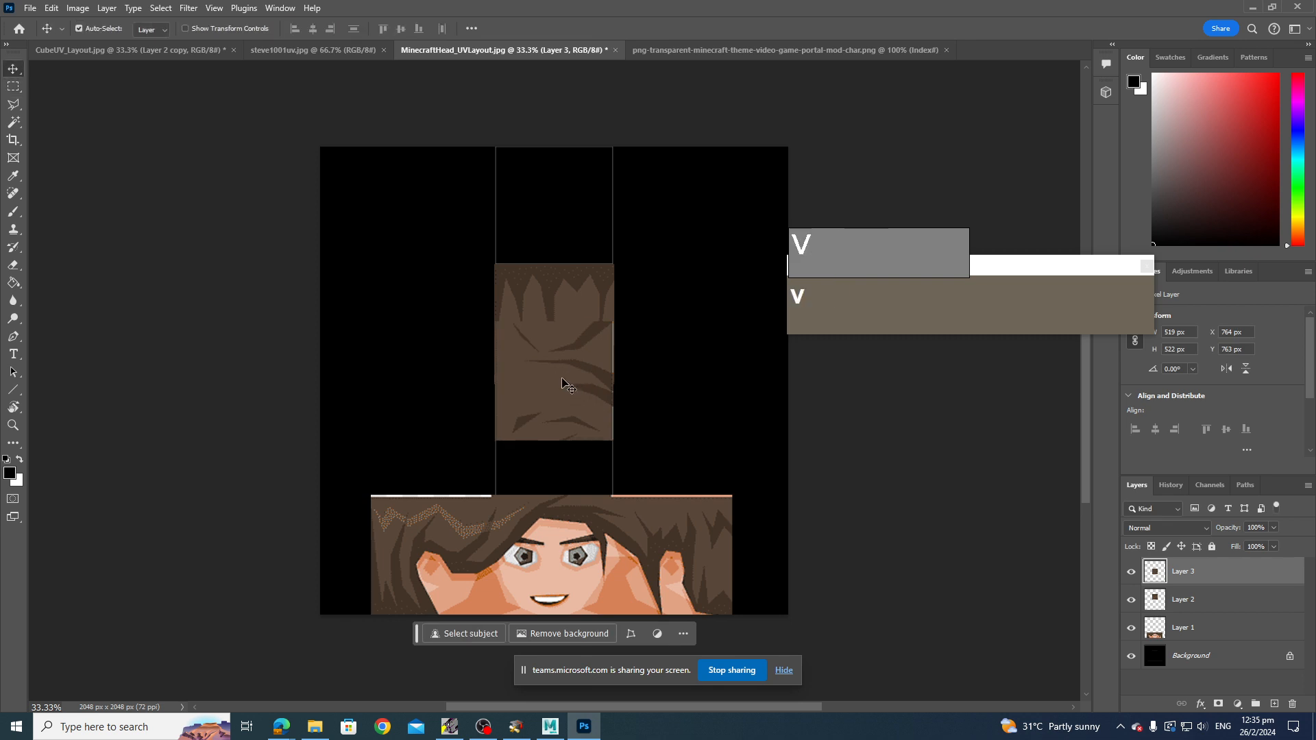
pyautogui.moveTo(563, 383); pyautogui.dragTo(562, 442)
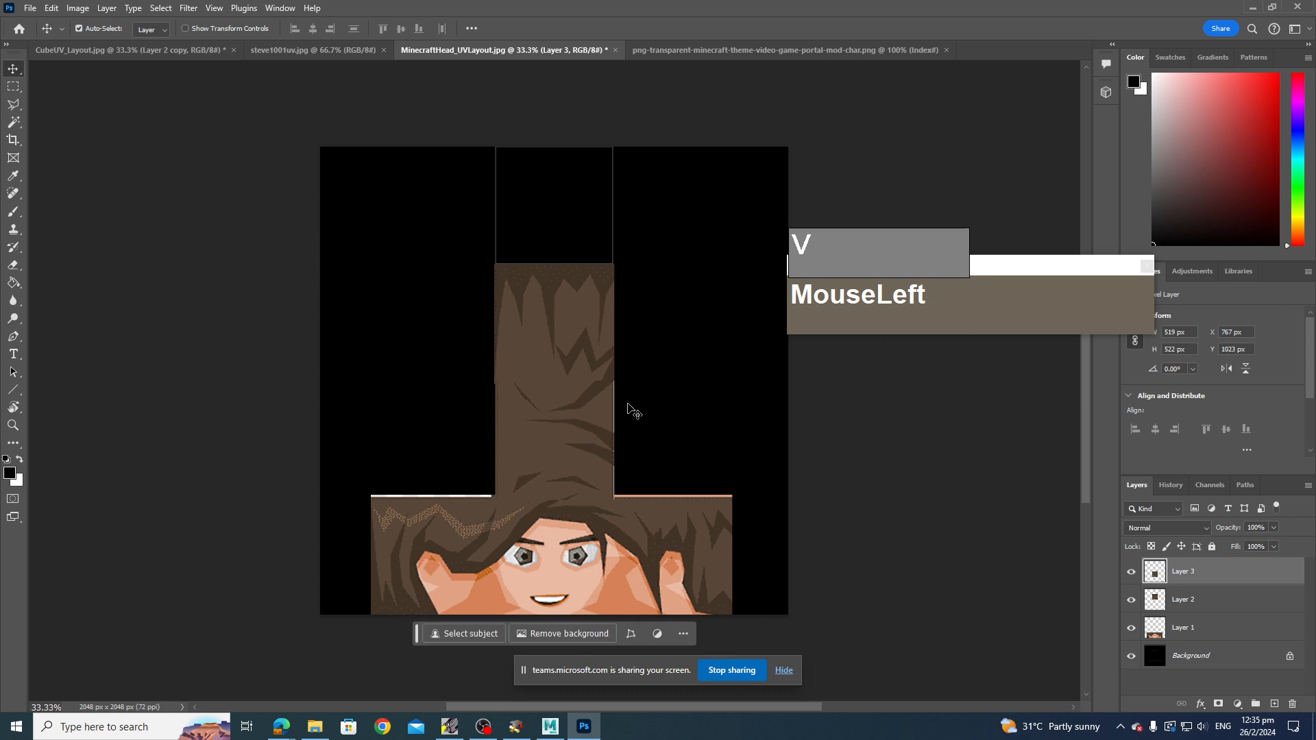
pyautogui.press('Down')
pyautogui.press('Down')
pyautogui.press('Up')
pyautogui.press('Up')
pyautogui.press('Up')
pyautogui.press('Up')
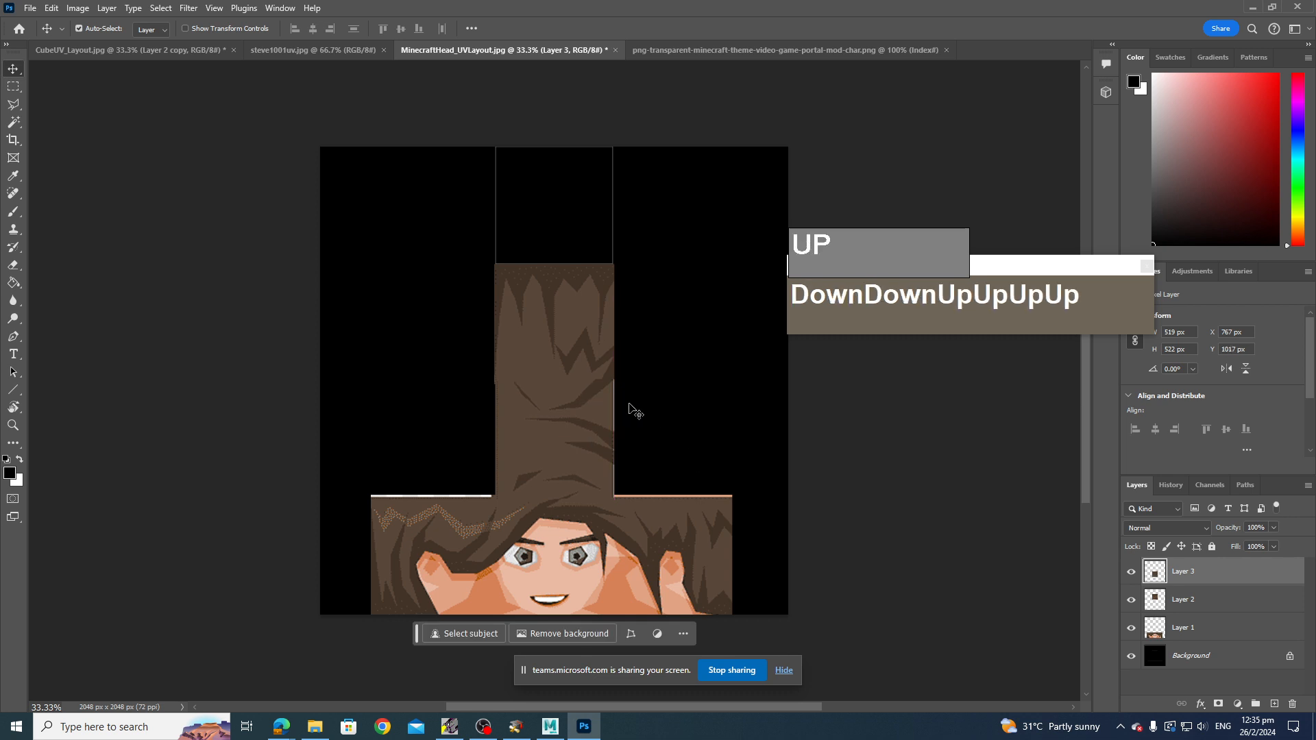
# - Nudge the head-top piece horizontally and vertically so it lines up with the UV square above the face
pyautogui.press('Down')
pyautogui.press('Right')
pyautogui.press('Left')
pyautogui.press('Left')
pyautogui.press('Left')
pyautogui.press('Left')
pyautogui.press('Left')
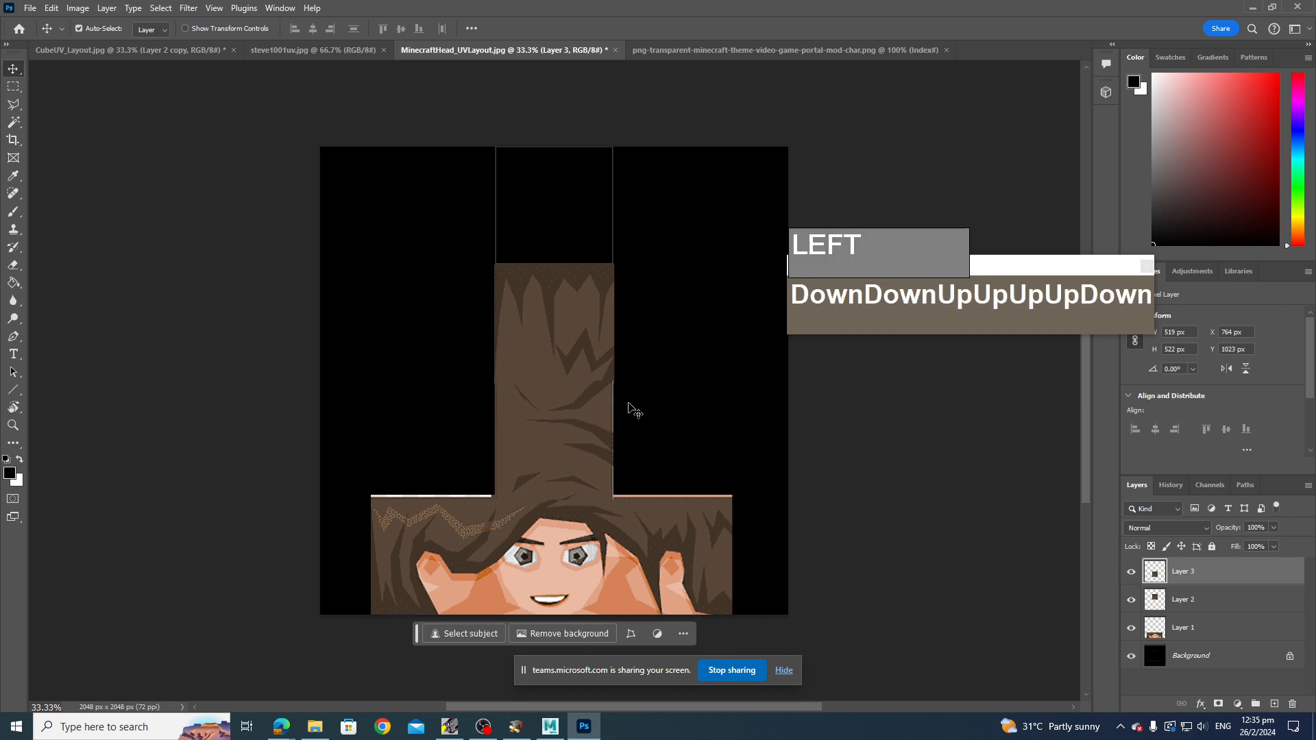
pyautogui.press('Right')
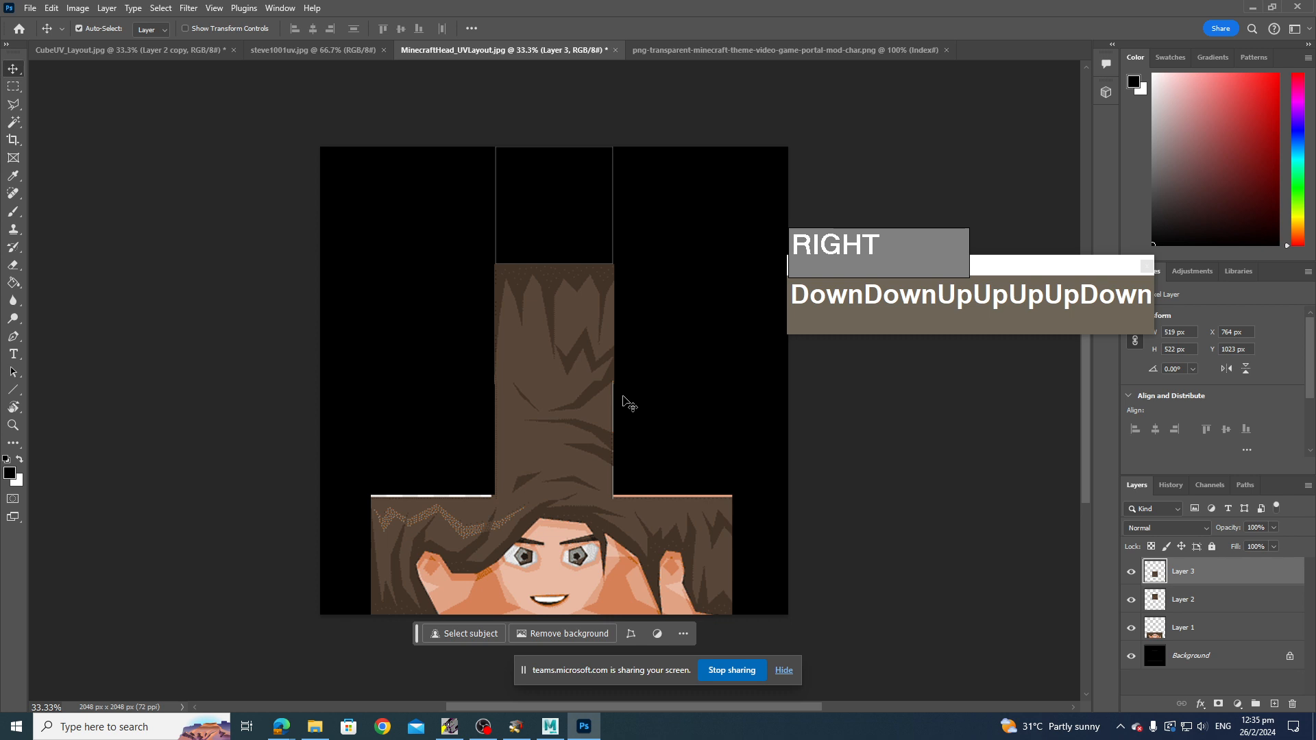
# - Copy the skin-coloured head-bottom square beside the brown head-top in the skin PNG and return to the MinecraftHead_UVLayout.jpg document
pyautogui.click(718, 56)
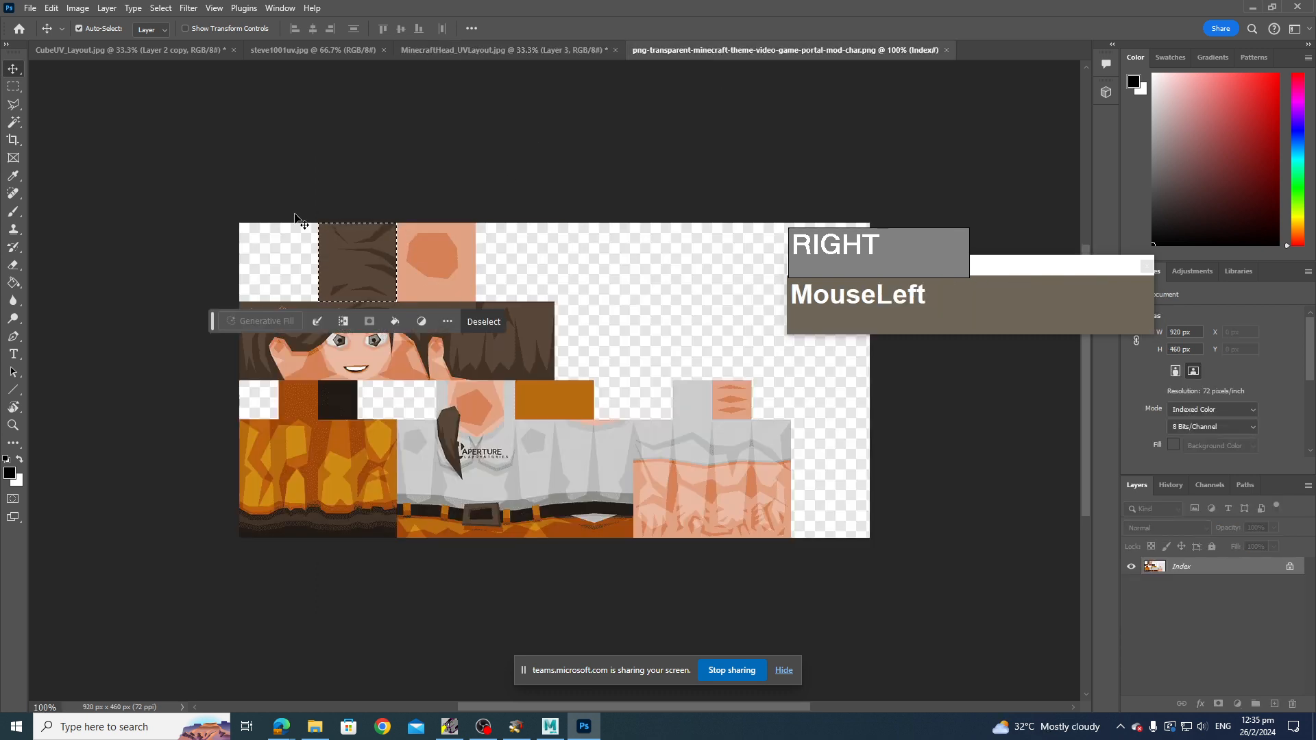
pyautogui.click(25, 88)
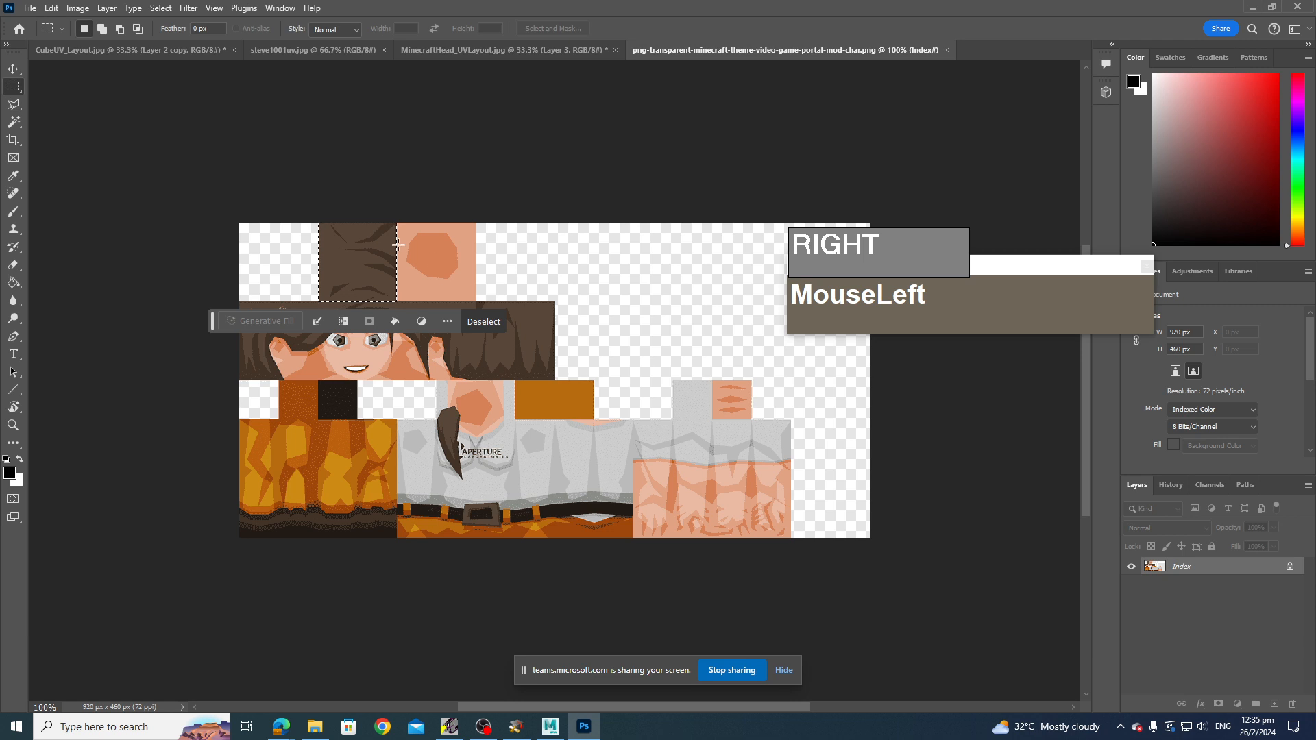
pyautogui.moveTo(396, 222); pyautogui.dragTo(475, 301)
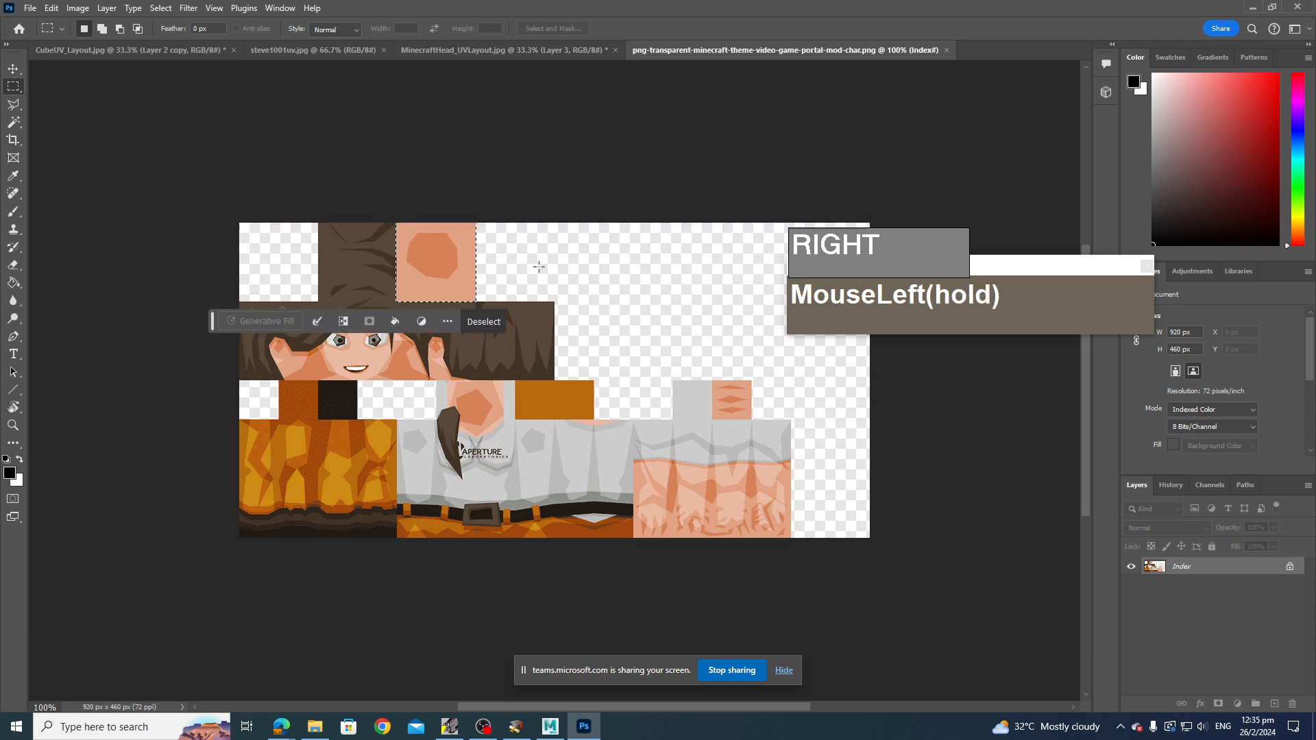
pyautogui.hotkey('ctrl', 'c')
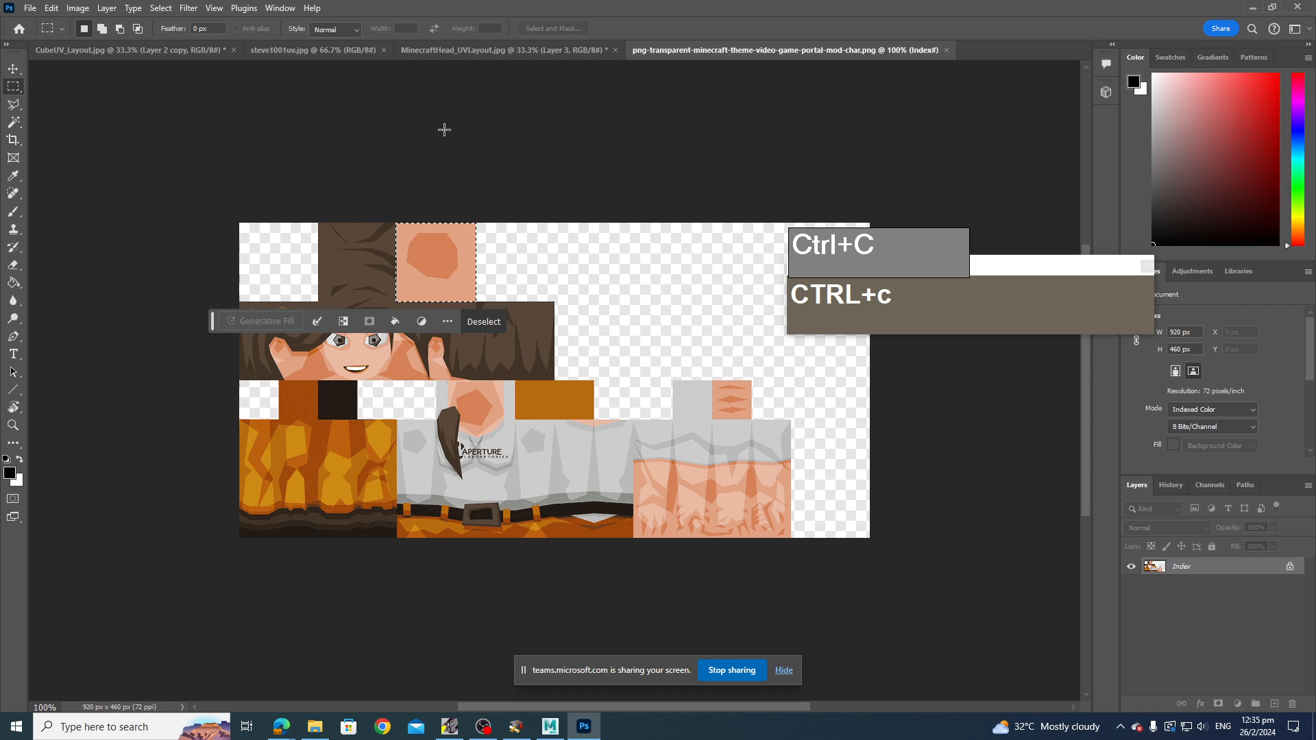
pyautogui.click(505, 50)
# - Paste the head-bottom square, scale it proportionally to about 476% and move it onto the topmost UV square
pyautogui.hotkey('ctrl', 'v')
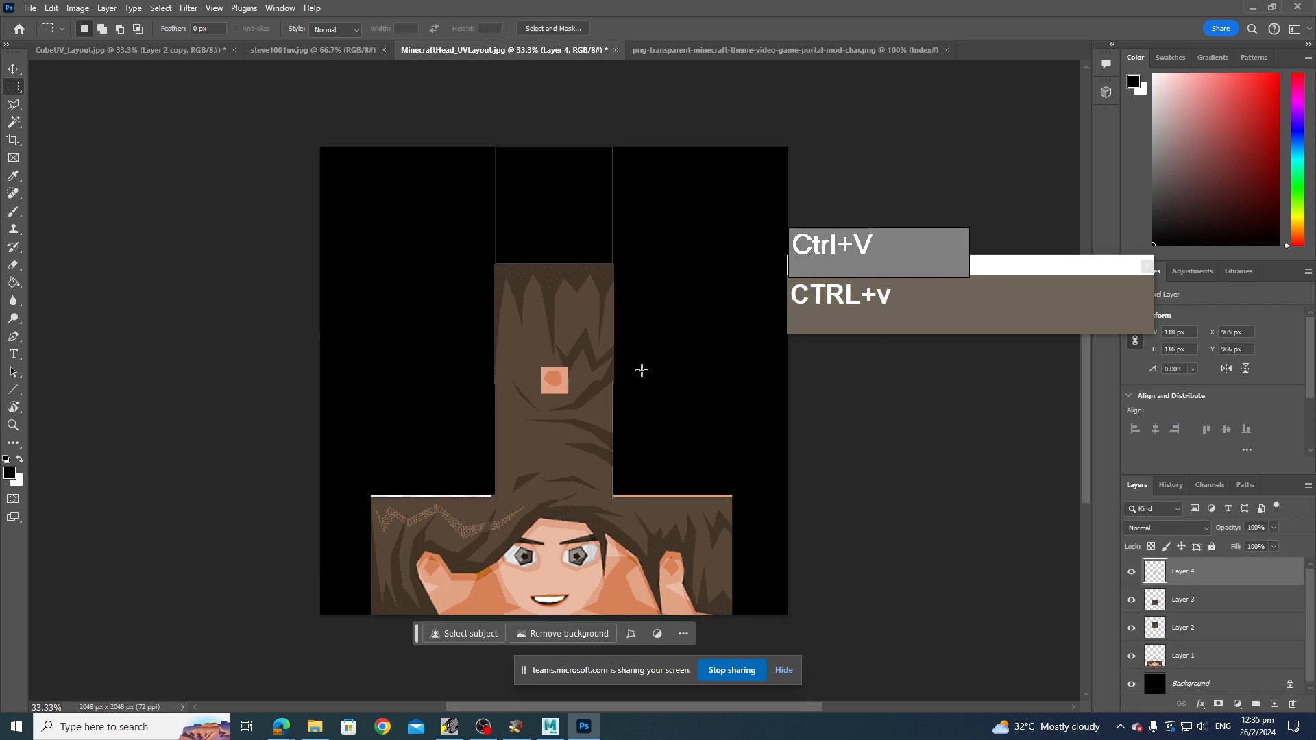
pyautogui.hotkey('ctrl', 't')
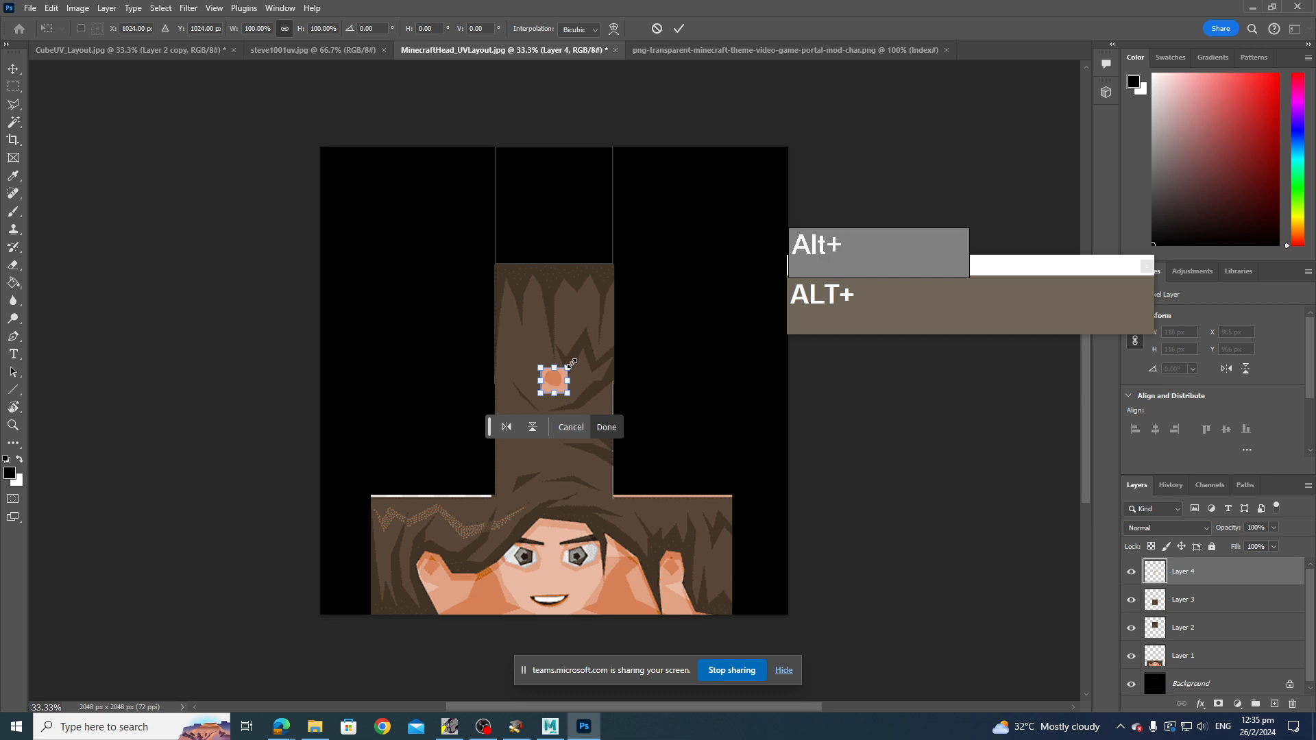
pyautogui.keyDown('alt'); pyautogui.moveTo(569, 365); pyautogui.dragTo(636, 327); pyautogui.keyUp('alt')
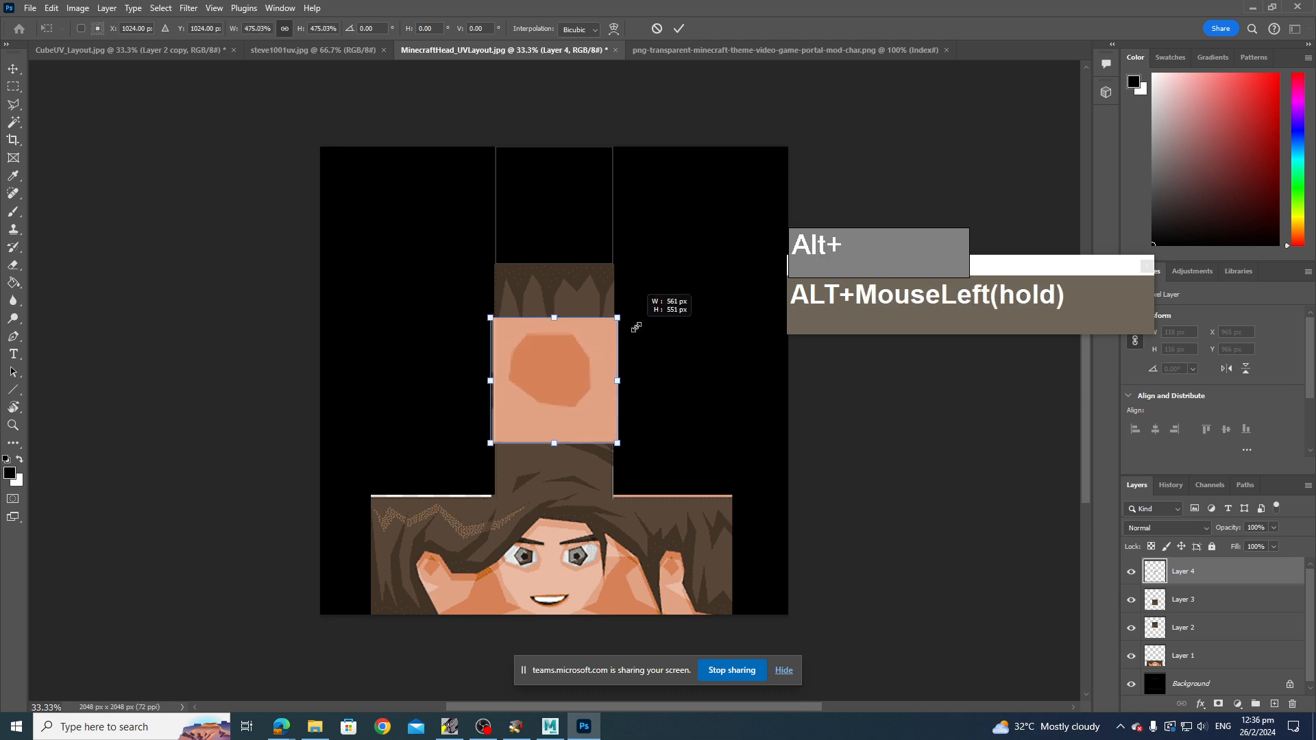
pyautogui.moveTo(560, 381); pyautogui.dragTo(565, 211)
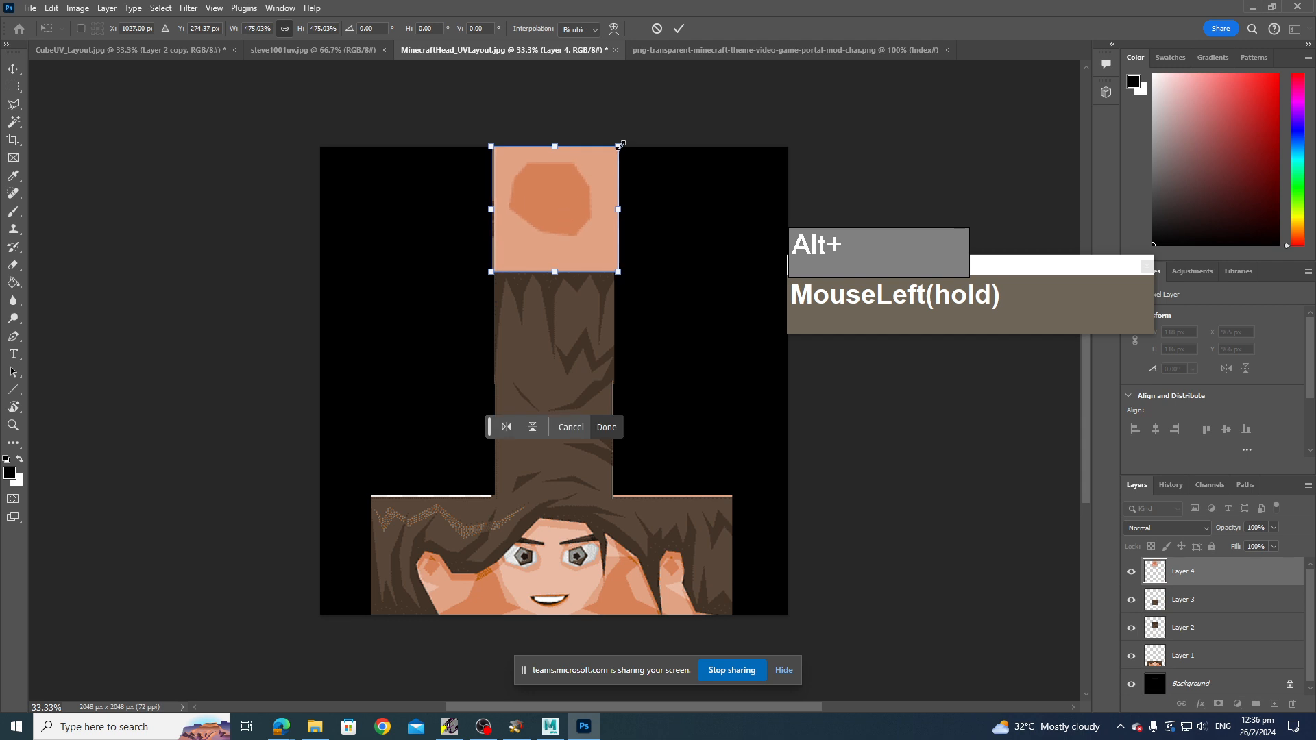
pyautogui.moveTo(620, 145); pyautogui.dragTo(646, 167)
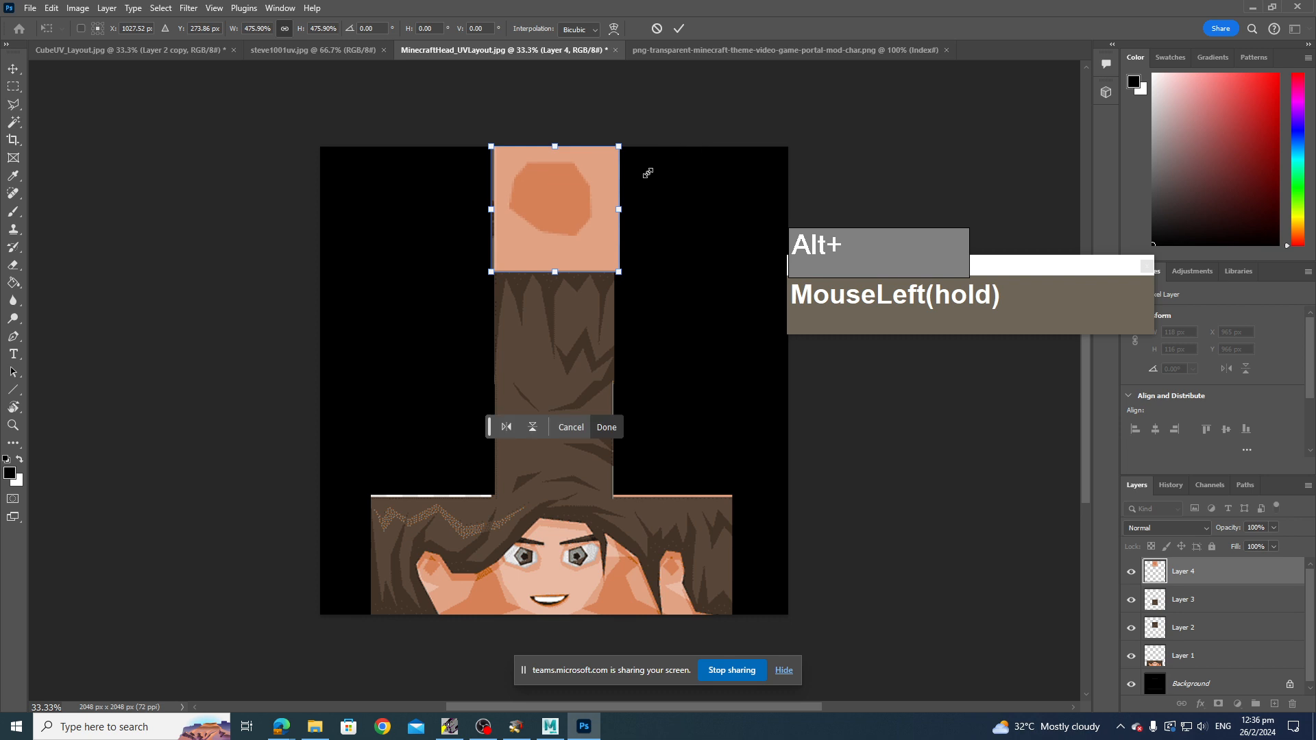
pyautogui.click(550, 244)
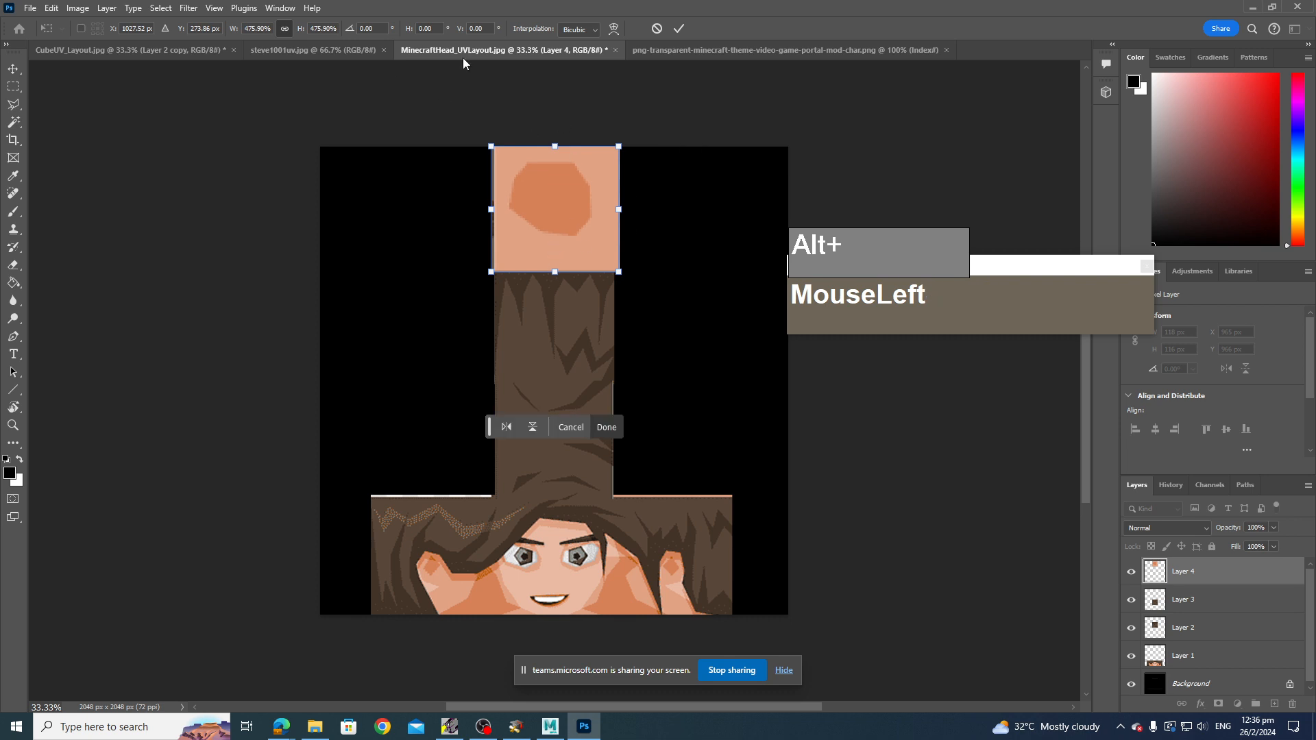
# - Rotate the head-bottom piece 180° and apply the transformation
pyautogui.click(377, 26)
pyautogui.write('180')
pyautogui.press('Return')
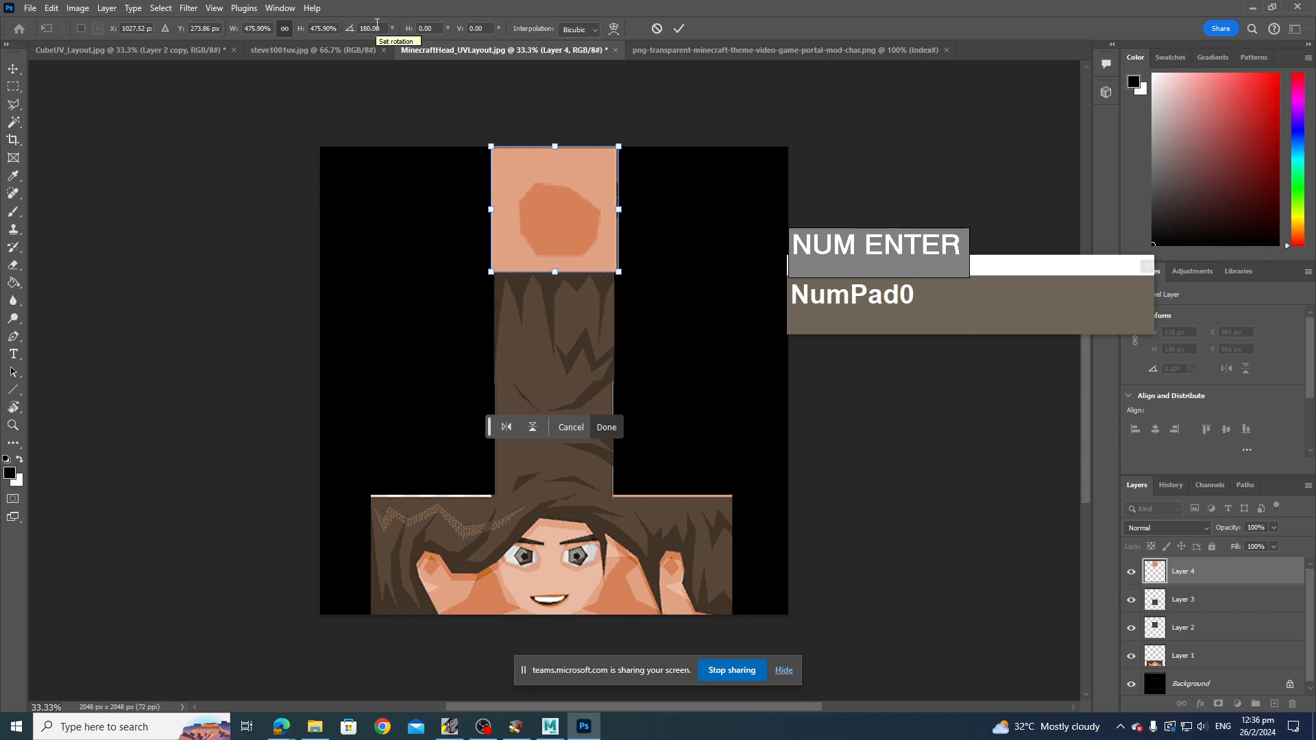
pyautogui.click(672, 261)
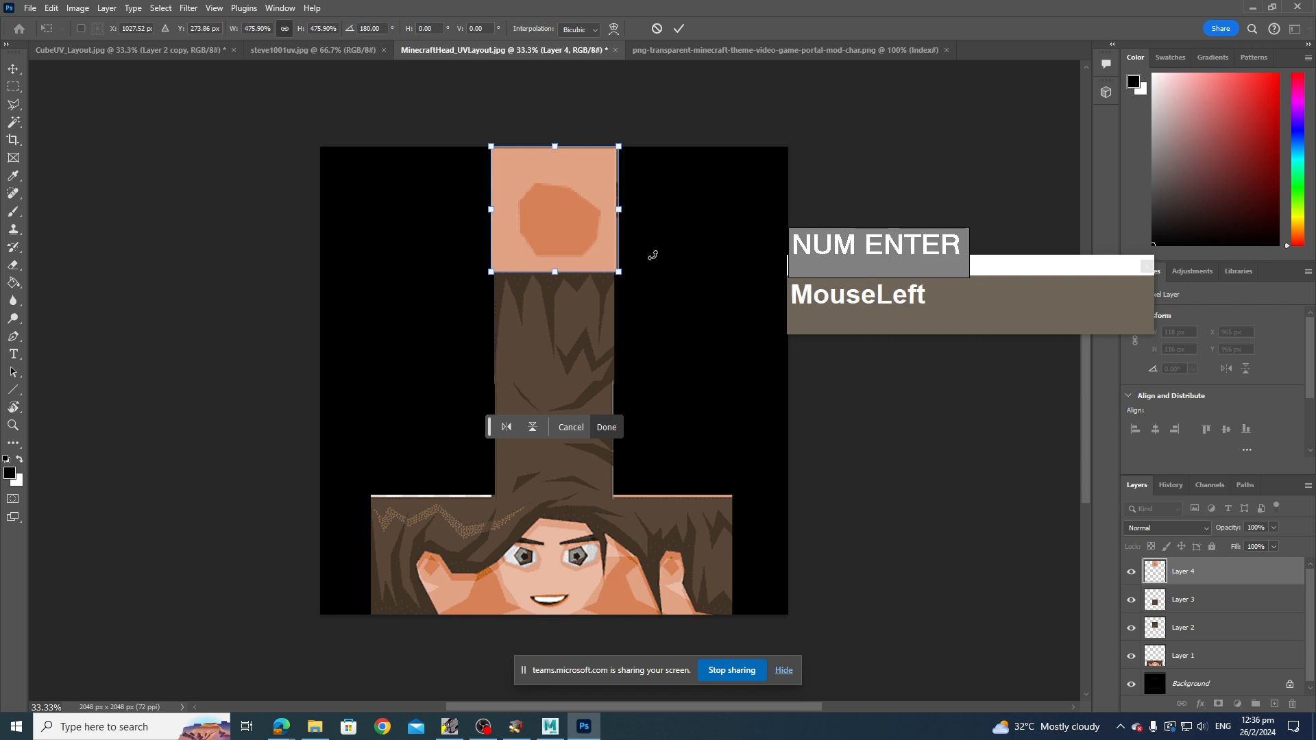
pyautogui.press('Return')
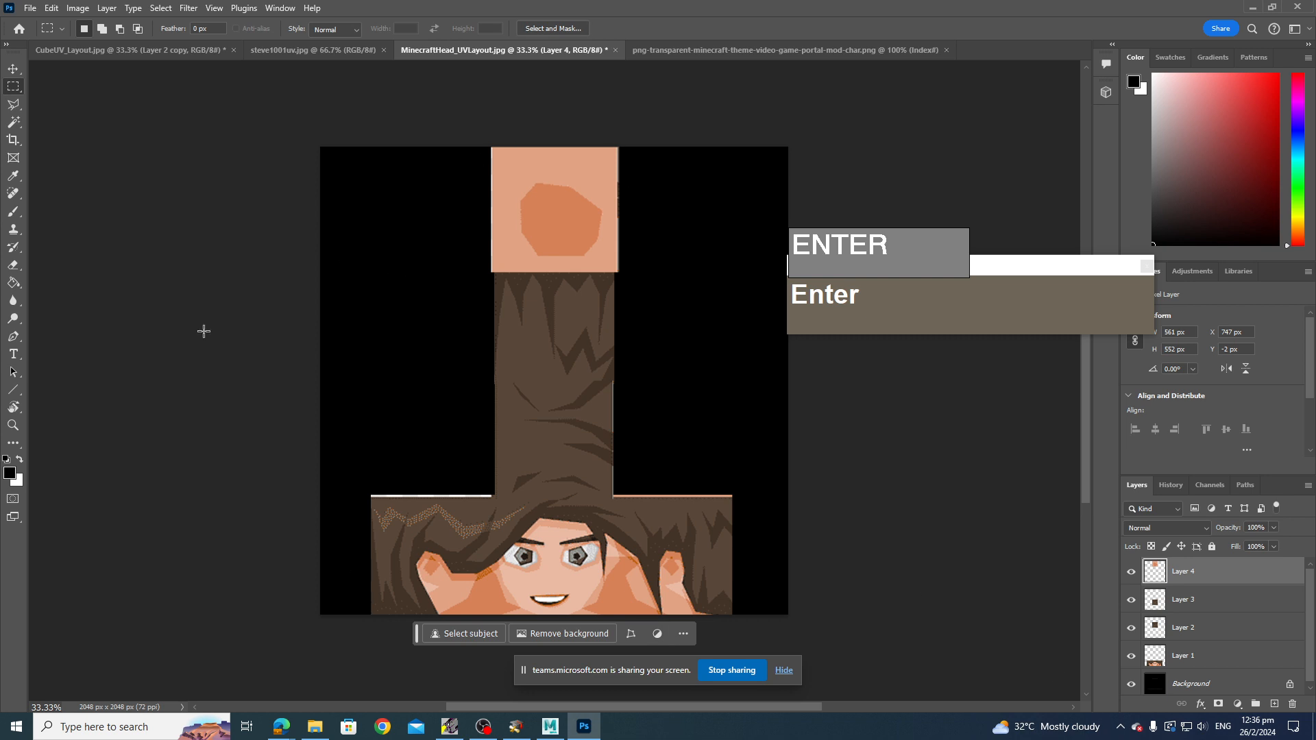
# - Quick-export the finished texture as a PNG named MinecraftHead2_texture.png in the sourceimages folder
pyautogui.click(29, 8)
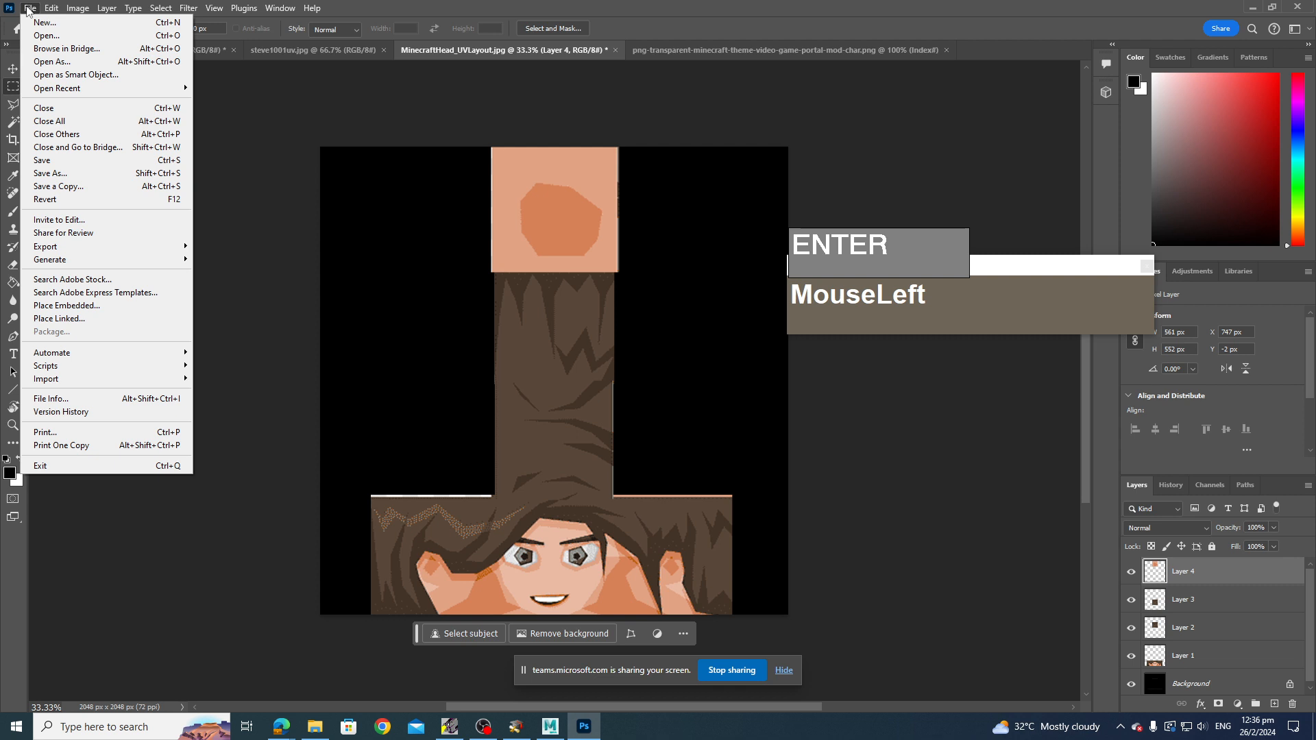
pyautogui.moveTo(162, 248)
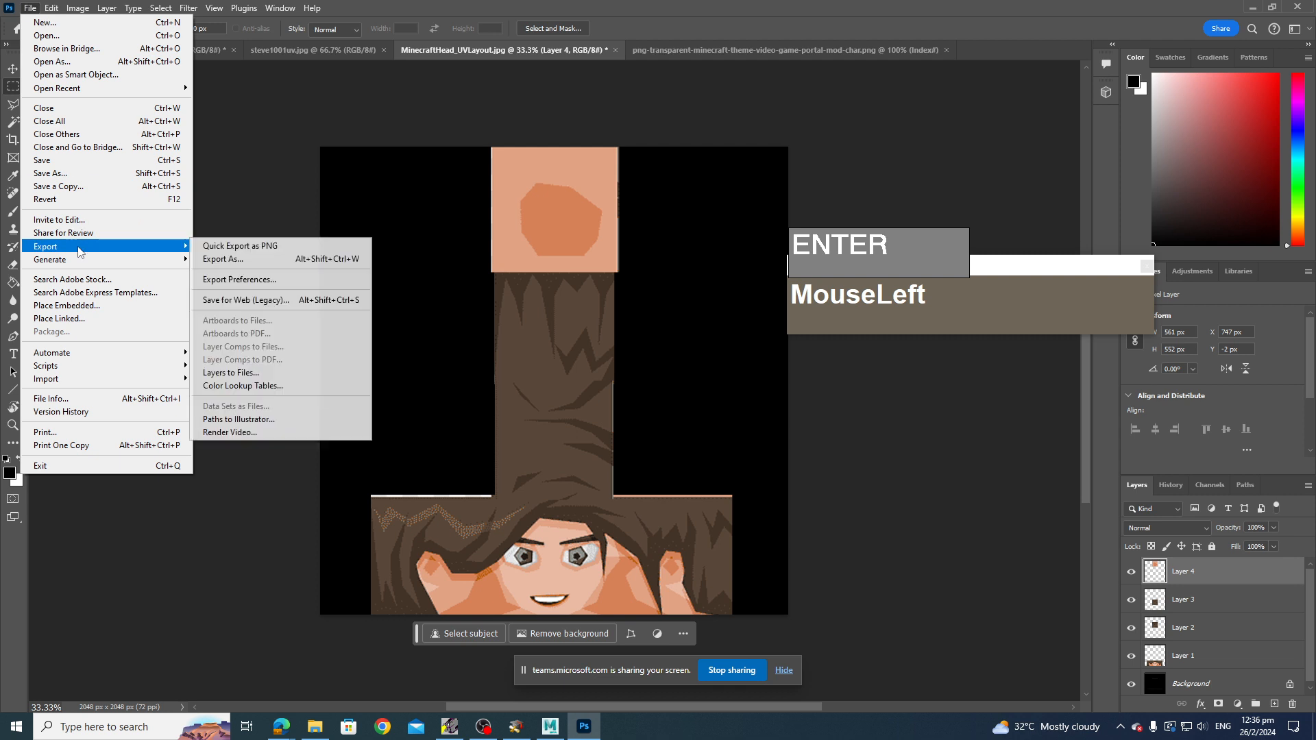
pyautogui.click(261, 246)
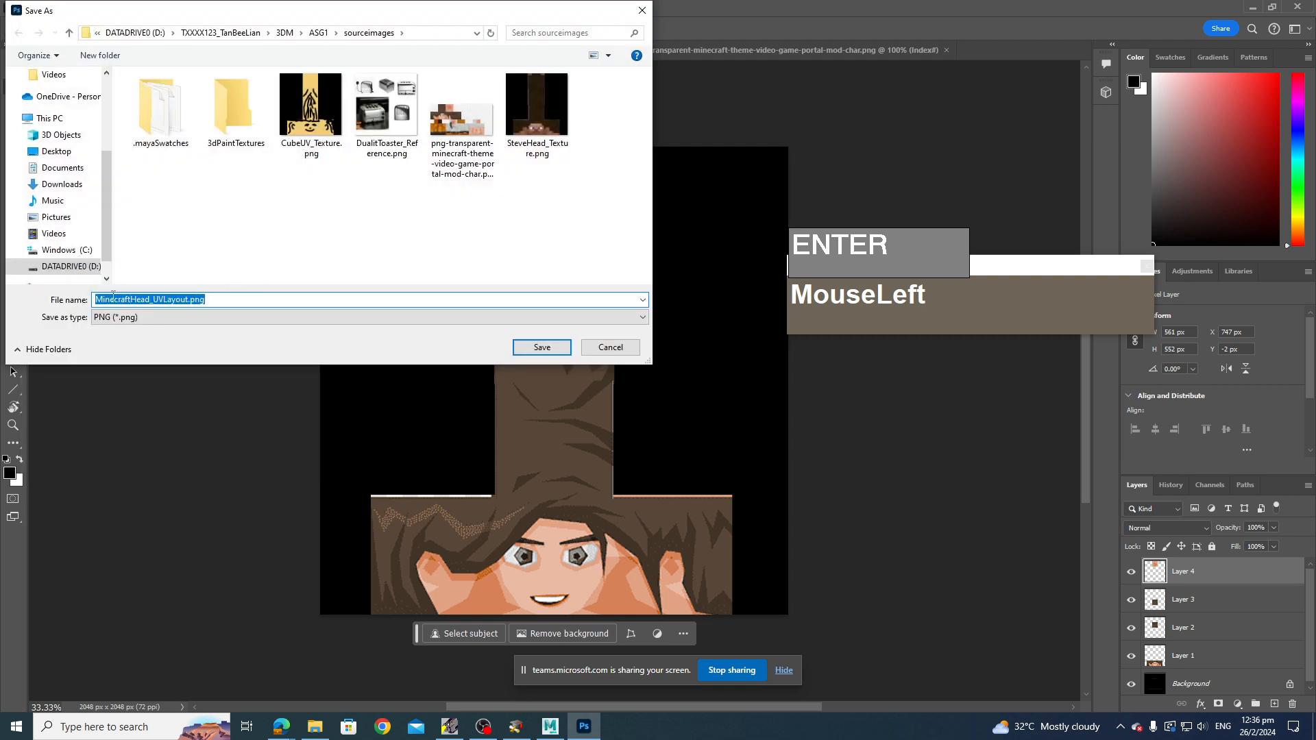
pyautogui.click(149, 302)
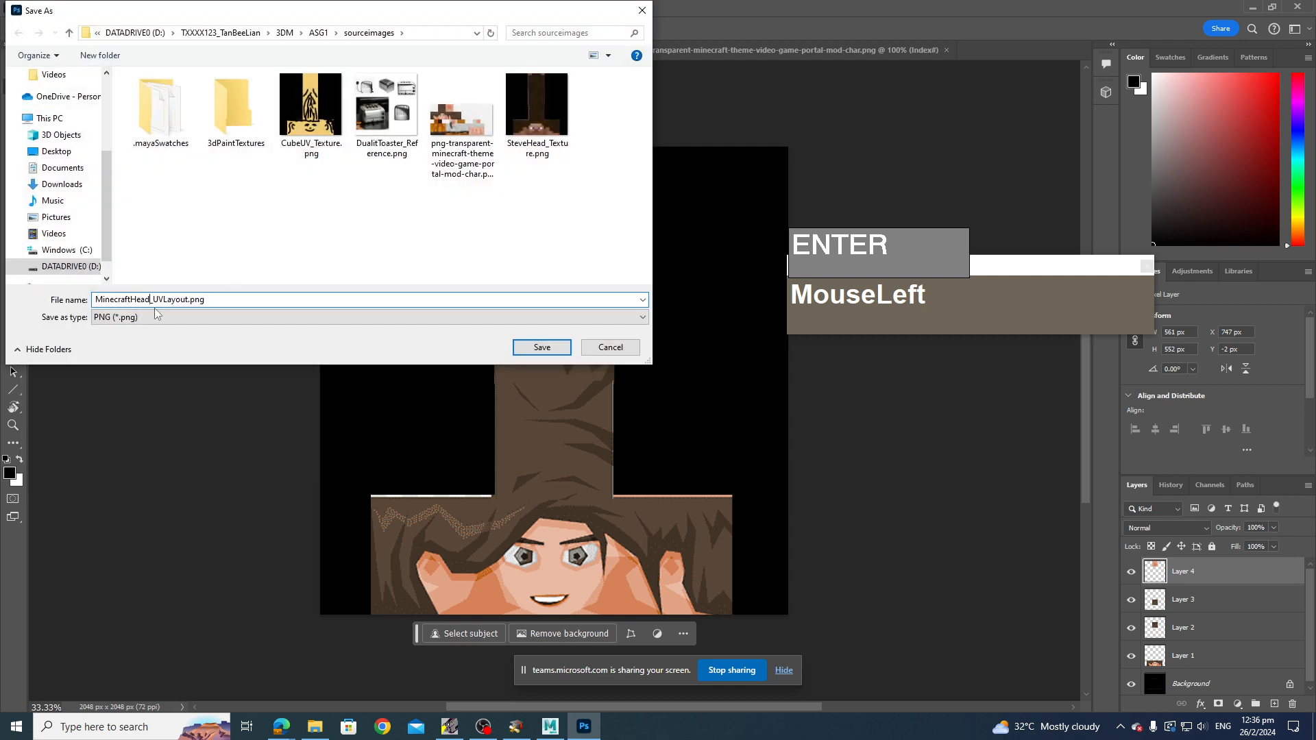
pyautogui.write('2')
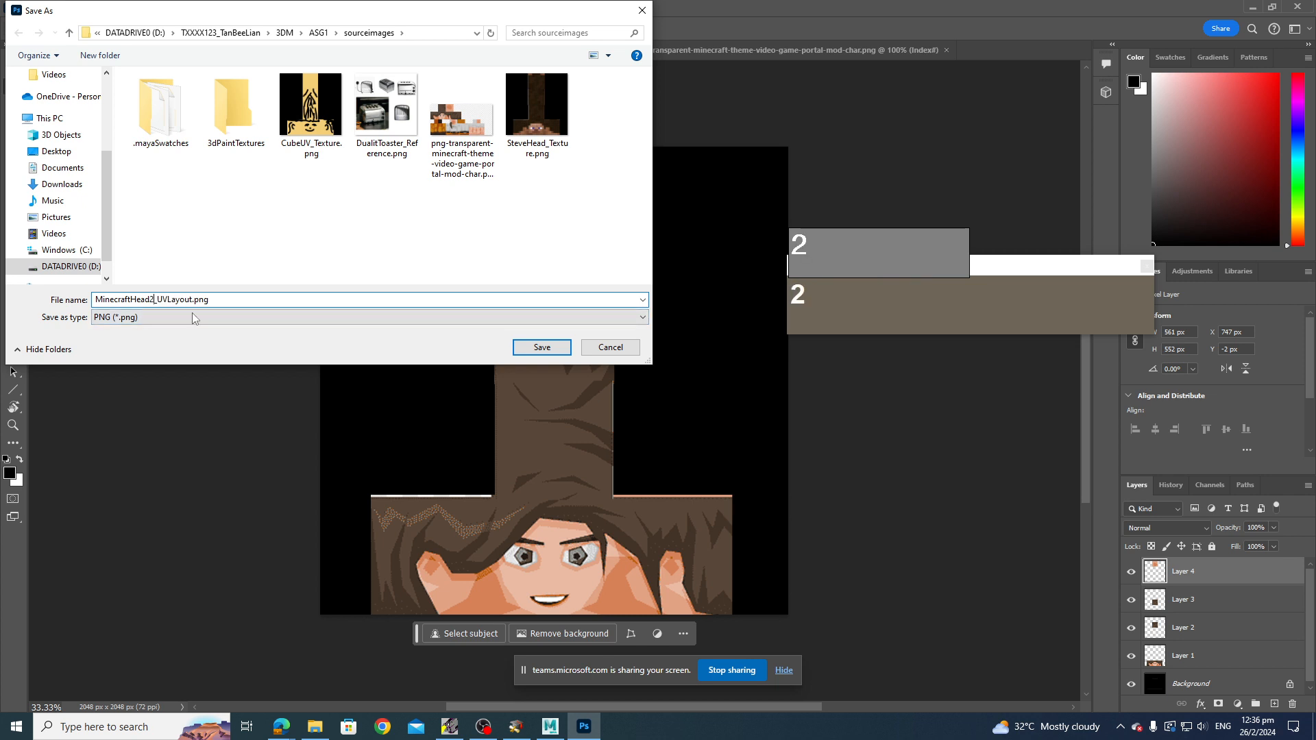
pyautogui.moveTo(158, 299); pyautogui.dragTo(192, 302)
pyautogui.write('texture')
pyautogui.click(541, 347)
# - Switch to Maya, select the cube in object mode and assign it a new Blinn material
pyautogui.click(551, 724)
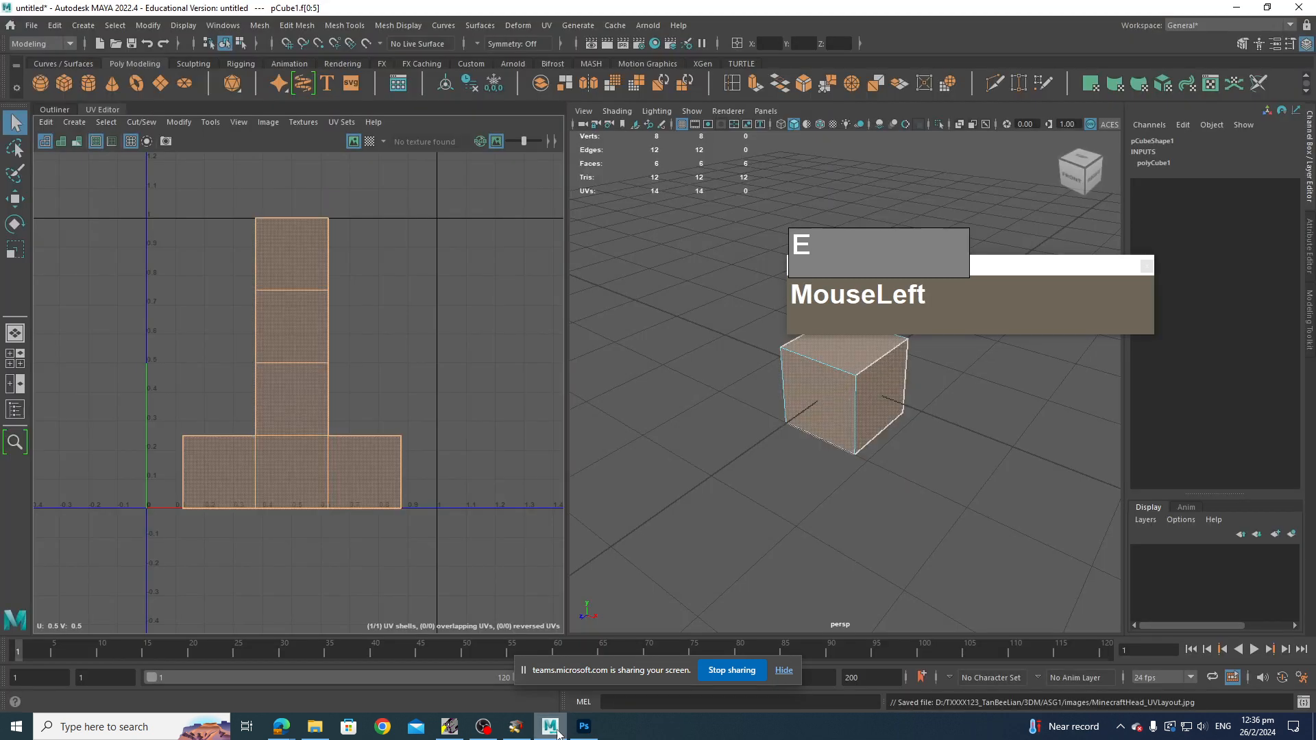
pyautogui.moveTo(1017, 267); pyautogui.dragTo(810, 159)
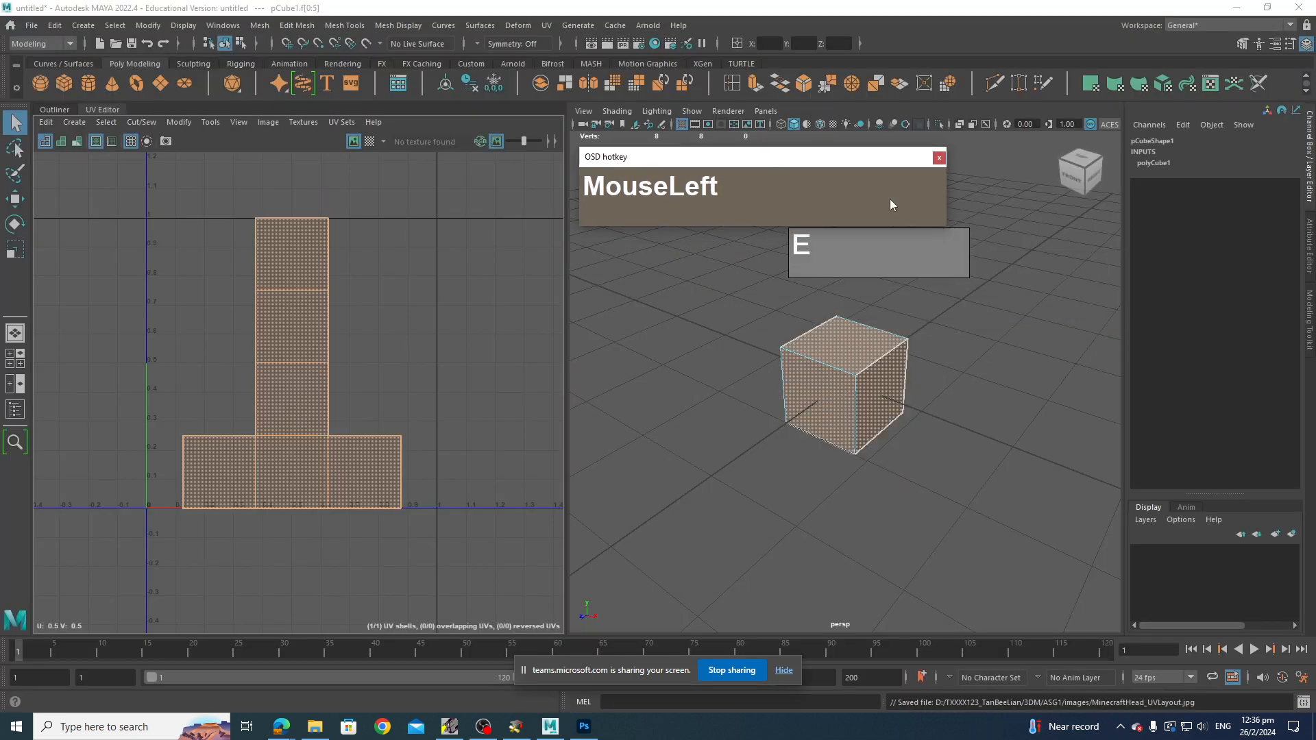
pyautogui.rightClick(845, 366)
pyautogui.click(917, 329)
pyautogui.click(851, 354)
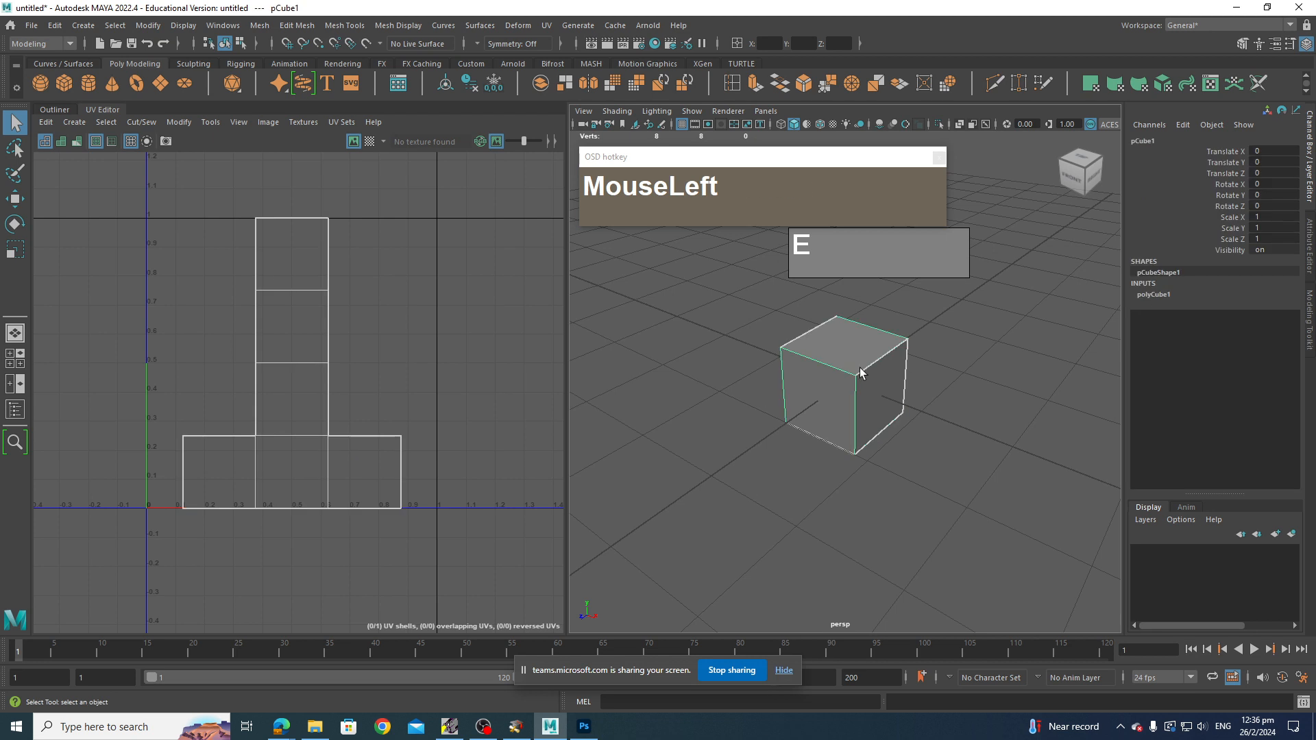
pyautogui.rightClick(851, 350)
pyautogui.moveTo(853, 355); pyautogui.dragTo(848, 707, button='right')
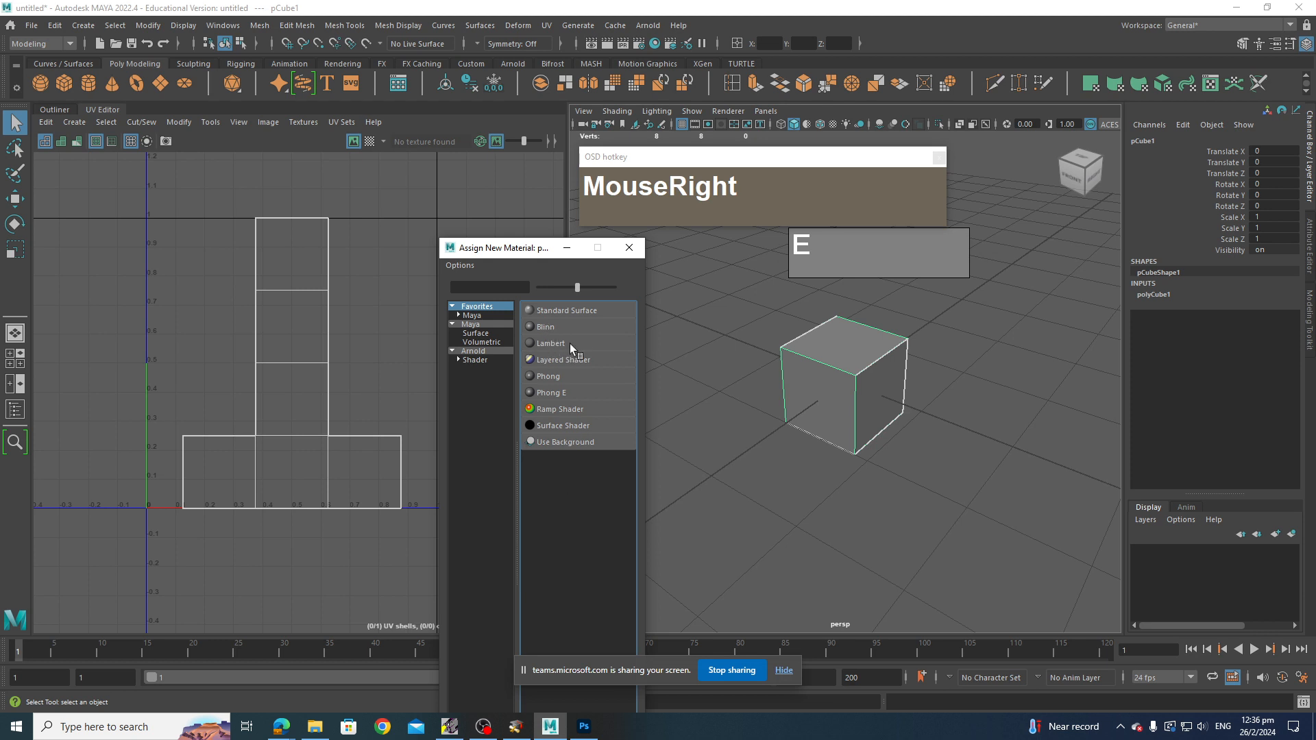
pyautogui.click(549, 326)
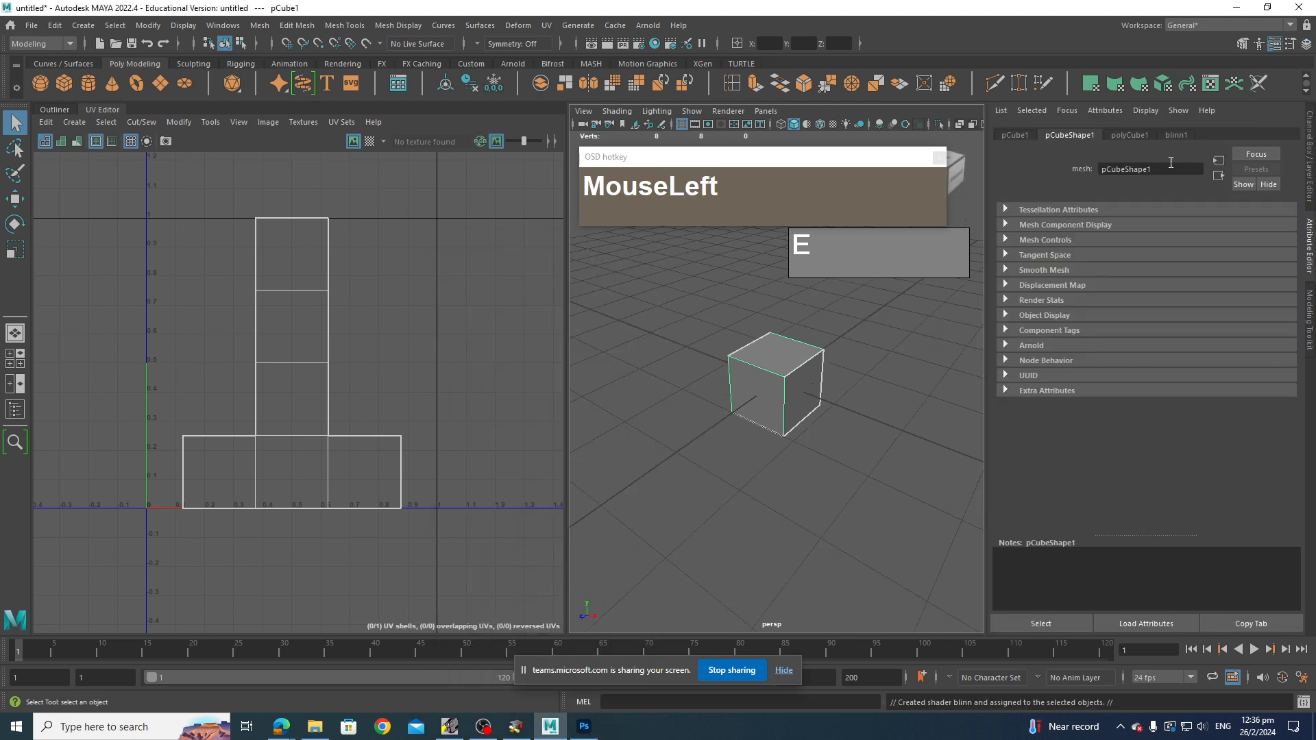
# - Connect a File texture node to the Color attribute of the cube's Blinn material
pyautogui.click(1176, 136)
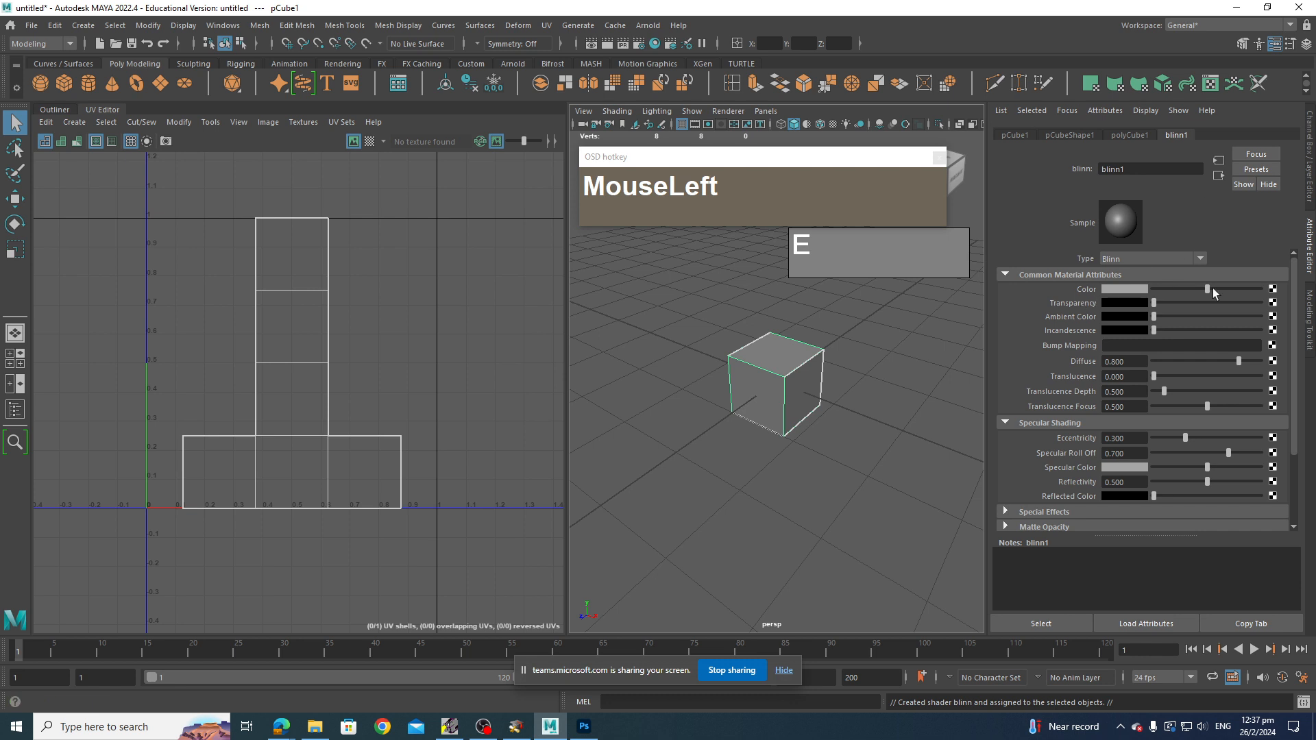
pyautogui.click(1272, 290)
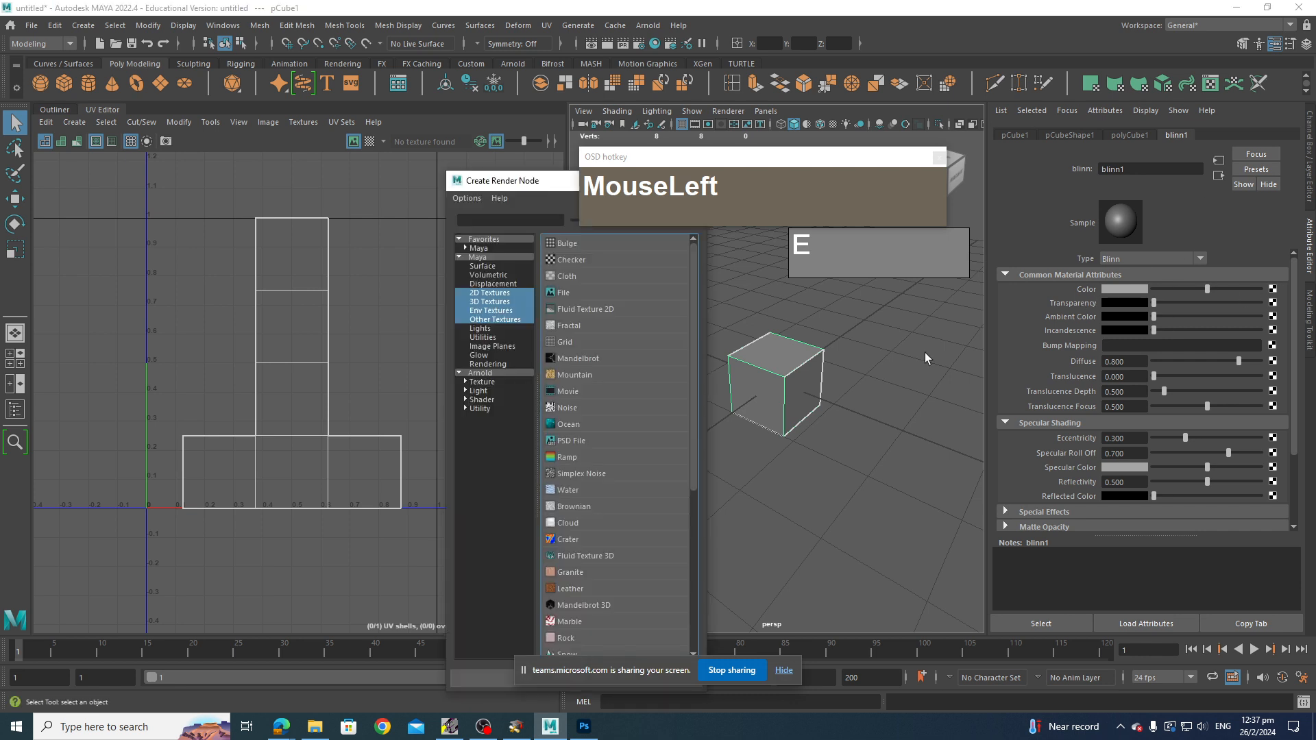
pyautogui.click(558, 294)
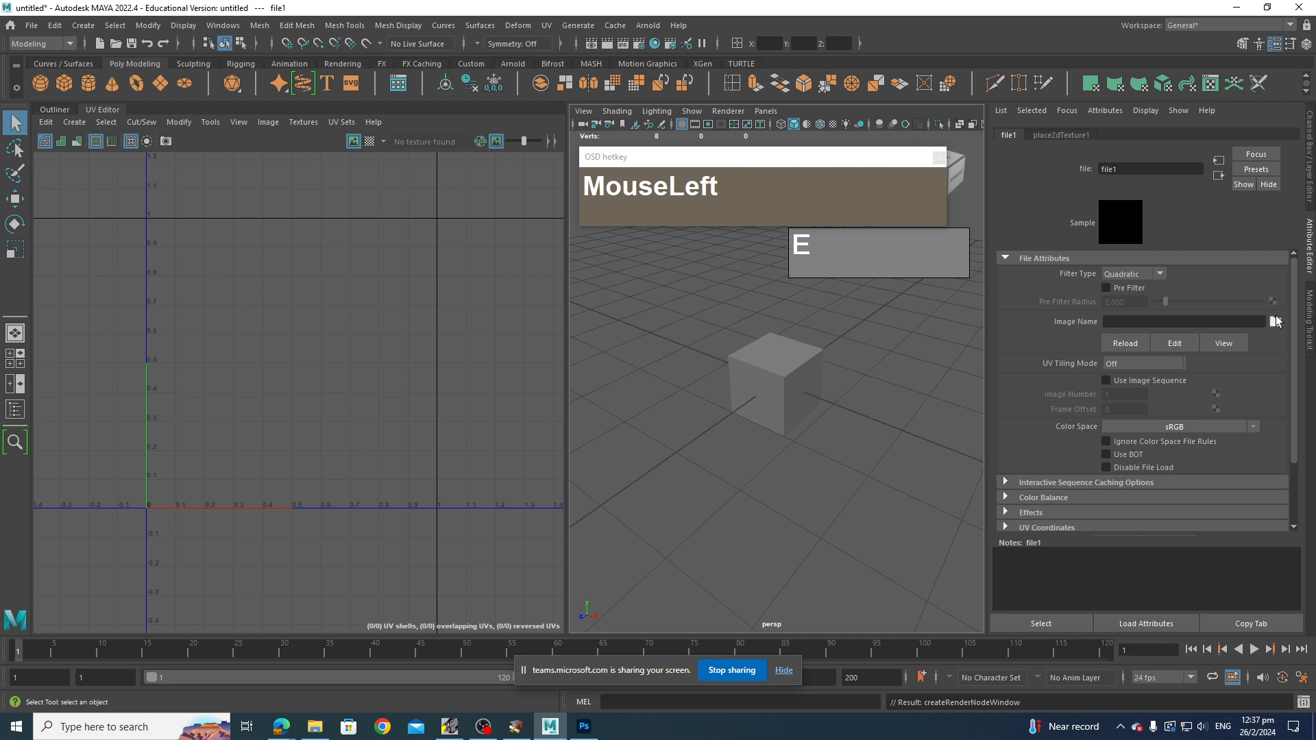
# - Load MinecraftHead2_texture.png from the sourceimages folder as the file node's image
pyautogui.click(1275, 324)
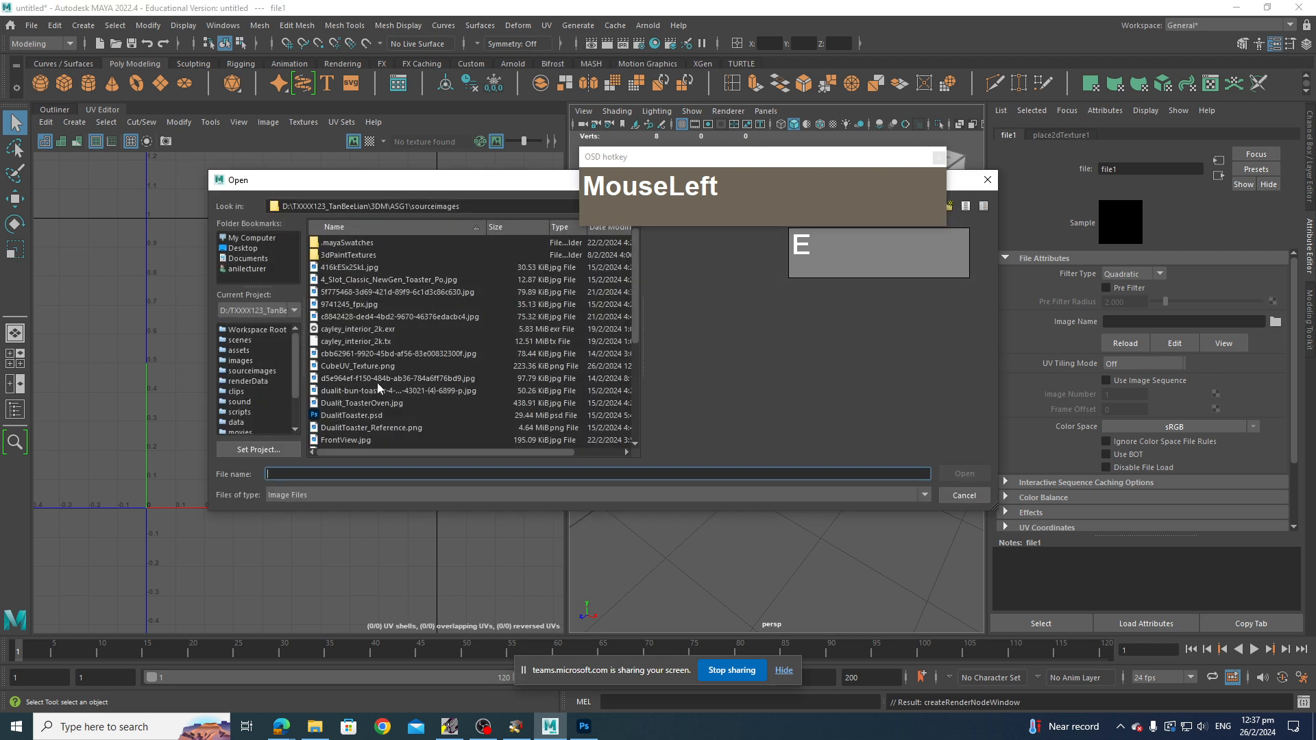
pyautogui.scroll(-3, 384, 397)
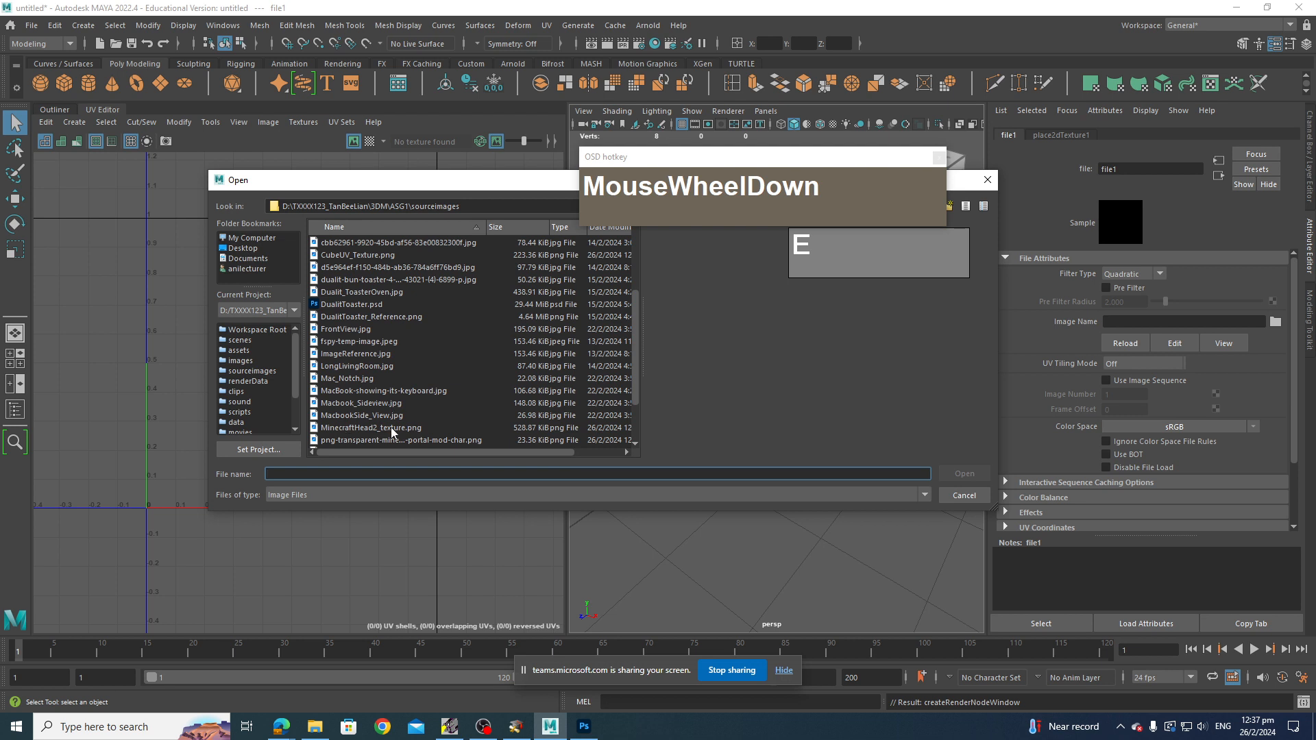
pyautogui.scroll(-1, 390, 426)
pyautogui.click(385, 390)
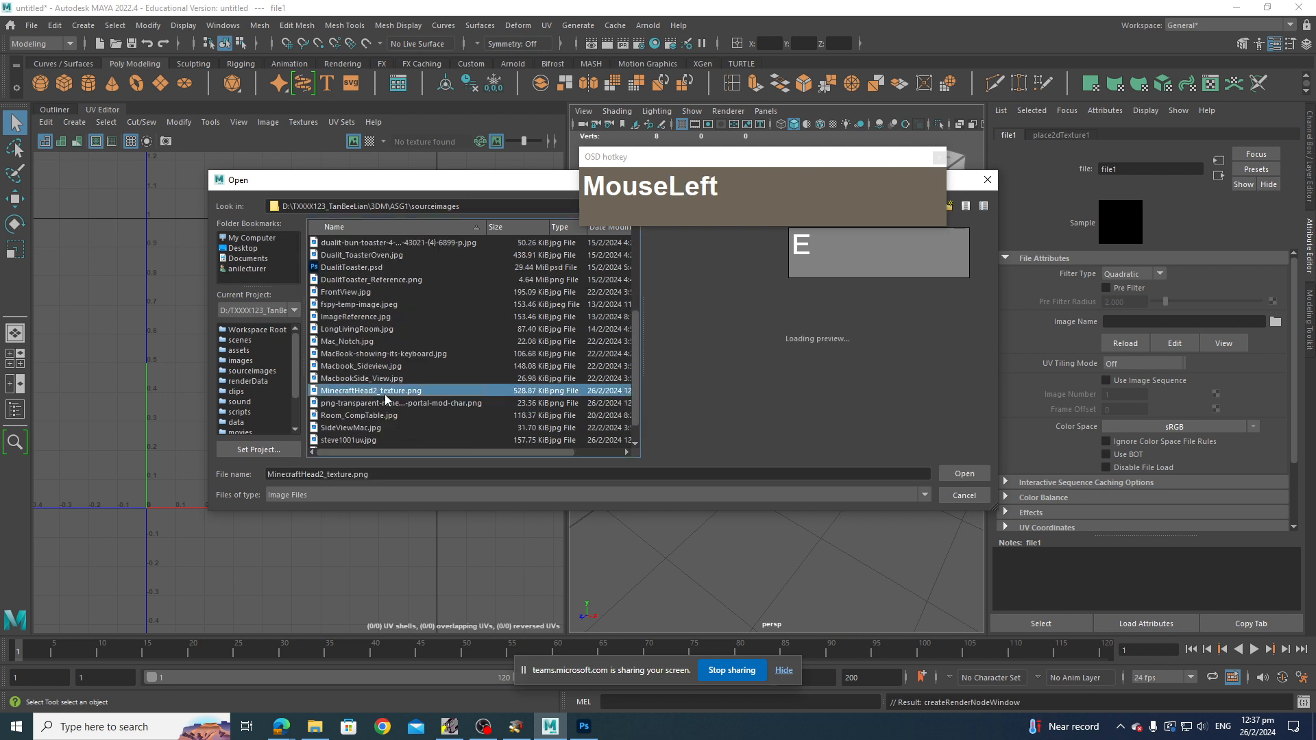
pyautogui.click(964, 473)
# - Turn on textured display in the perspective view and examine the cube's face side up close
pyautogui.scroll(3, 841, 410)
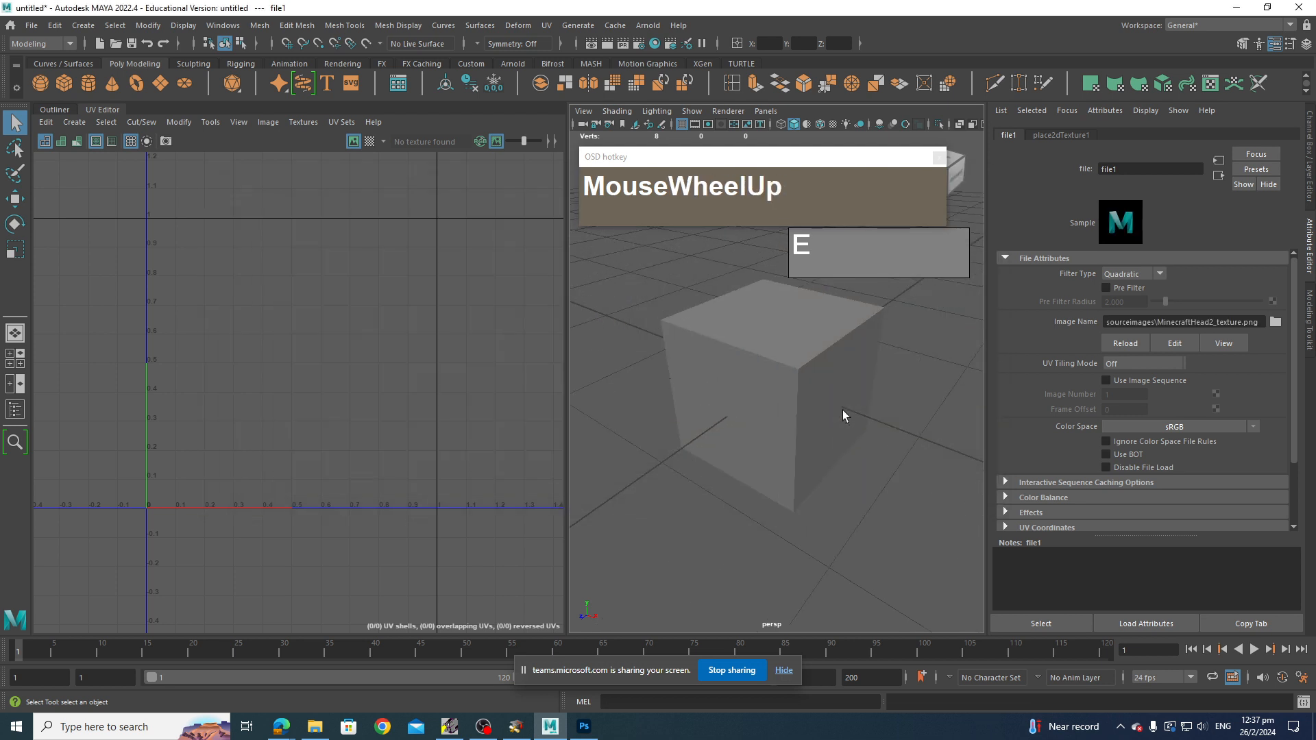
pyautogui.press('6')
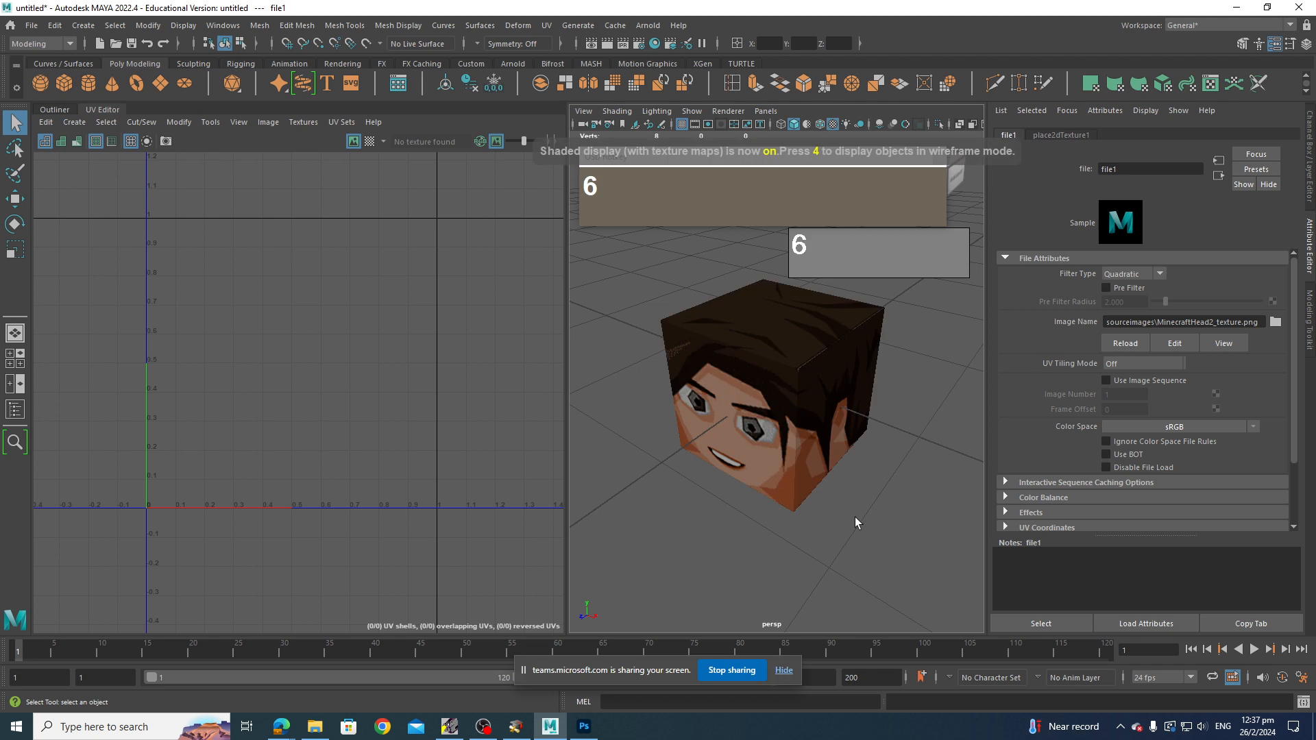
pyautogui.keyDown('alt'); pyautogui.moveTo(884, 544); pyautogui.dragTo(914, 452); pyautogui.keyUp('alt')
pyautogui.moveTo(808, 157); pyautogui.dragTo(652, 90)
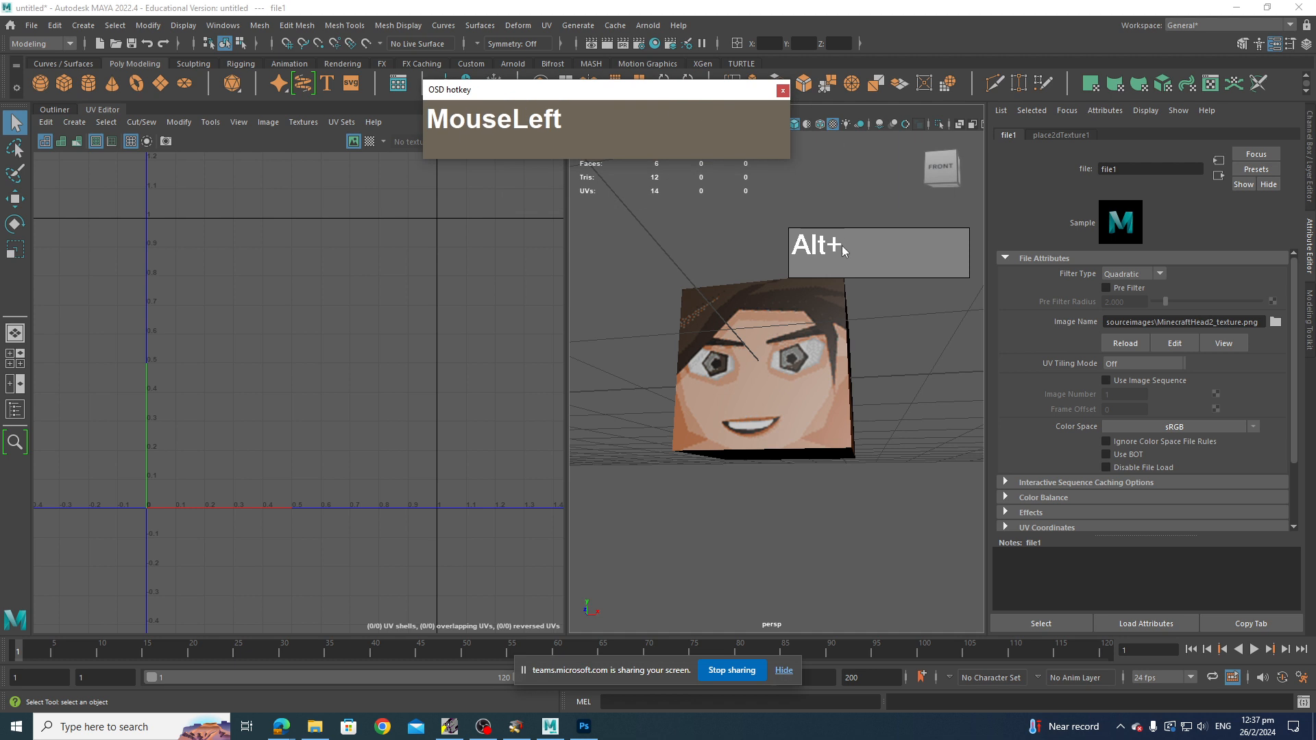
# - Select the textured cube in object mode to check its UV layout against the texture and inspect its front
pyautogui.moveTo(838, 250); pyautogui.dragTo(729, 240)
pyautogui.rightClick(730, 240)
pyautogui.moveTo(731, 241); pyautogui.dragTo(553, 197, button='right')
pyautogui.click(730, 383)
pyautogui.keyDown('alt'); pyautogui.moveTo(603, 471); pyautogui.dragTo(593, 498); pyautogui.keyUp('alt')
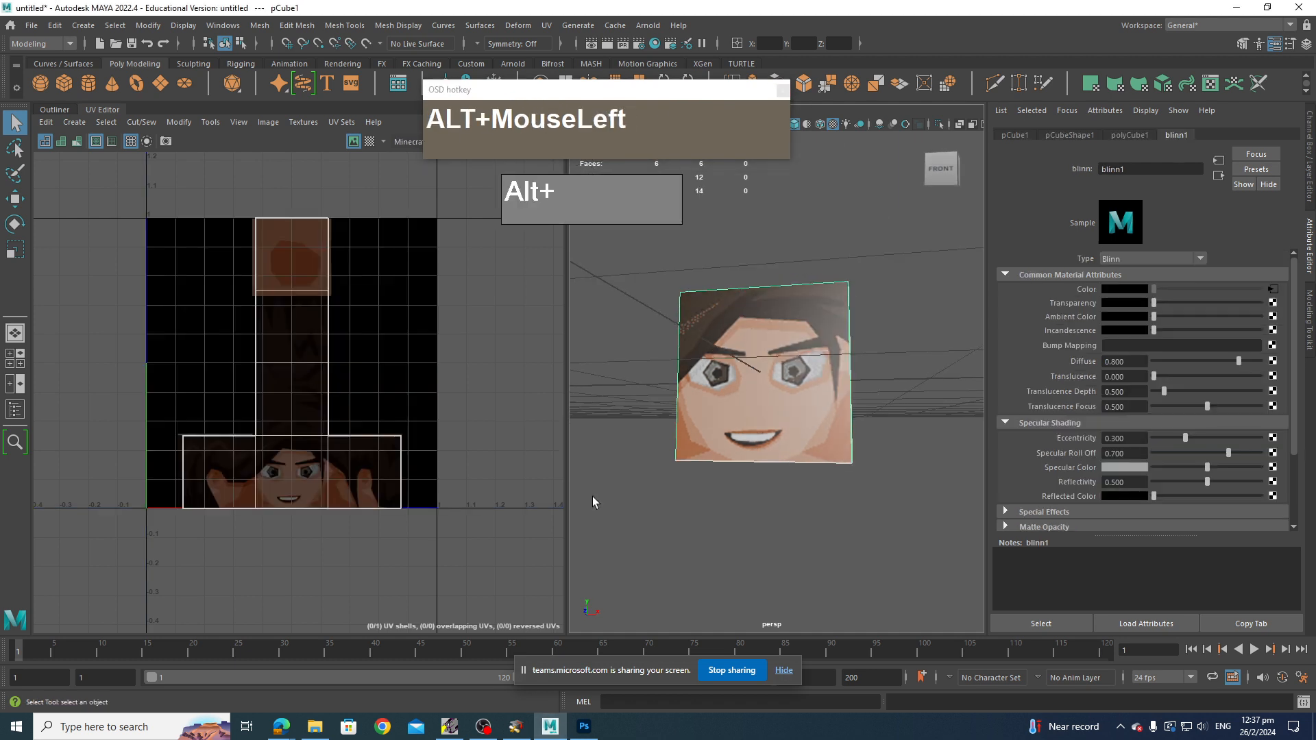
# - Examine the textured cube up close from the front, the side and slightly above
pyautogui.scroll(4, 816, 507)
pyautogui.keyDown('alt'); pyautogui.moveTo(831, 516); pyautogui.dragTo(750, 548); pyautogui.keyUp('alt')
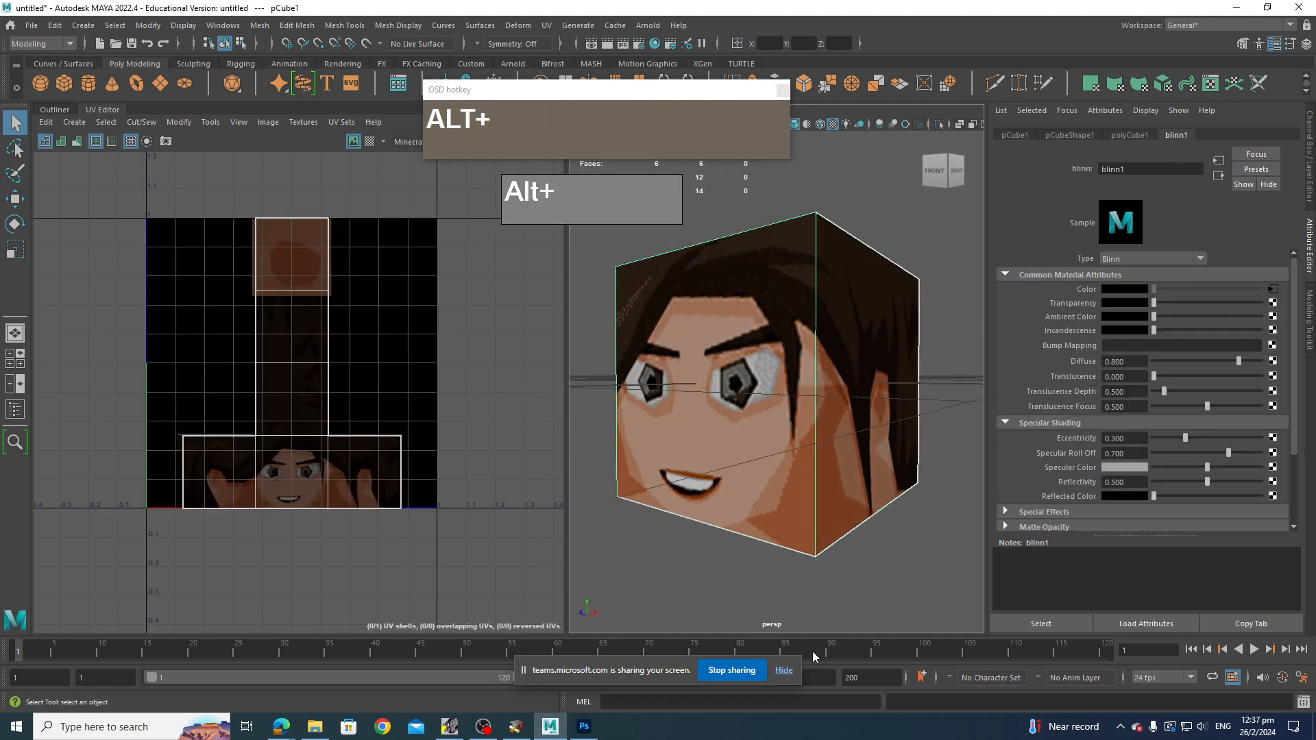
pyautogui.keyDown('alt'); pyautogui.moveTo(896, 373); pyautogui.dragTo(893, 459); pyautogui.keyUp('alt')
pyautogui.scroll(3, 893, 442)
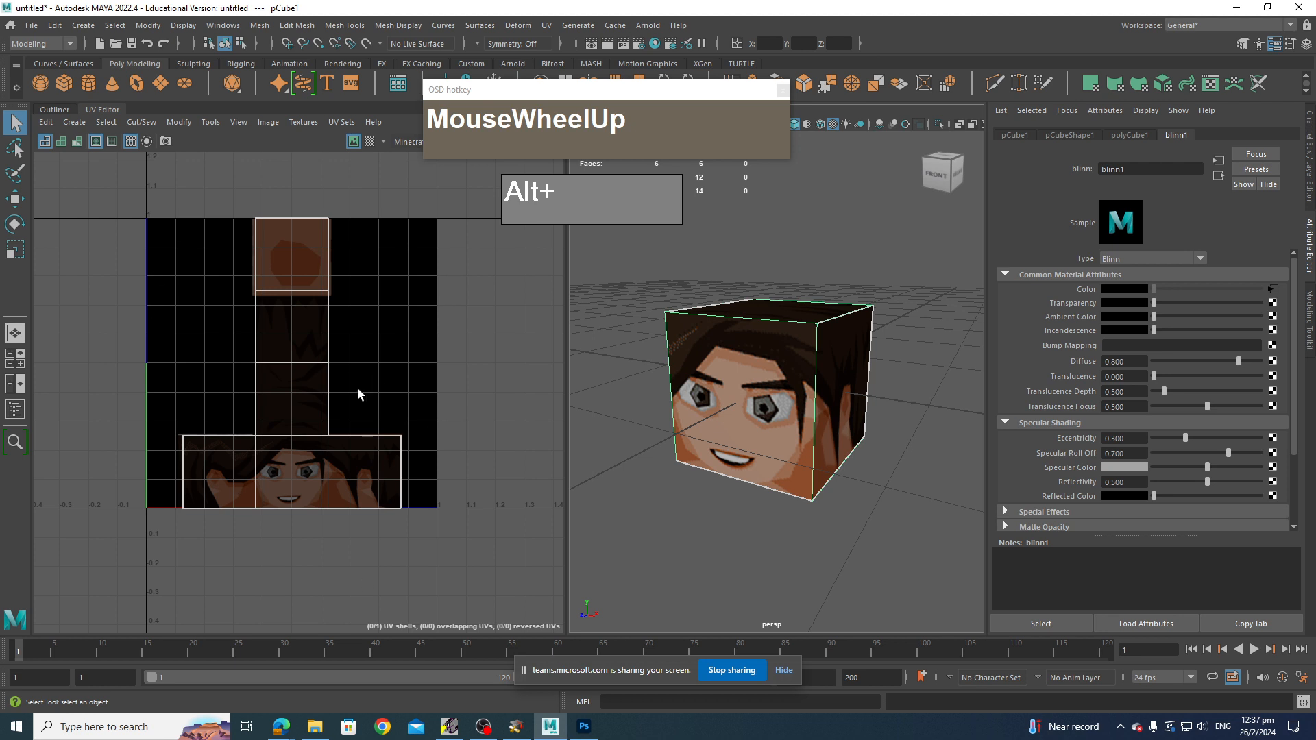
# - Brighten the dimmed texture image in the UV Editor, comparing it with image dimming off and leaving dimming on
pyautogui.moveTo(599, 96); pyautogui.dragTo(757, 108)
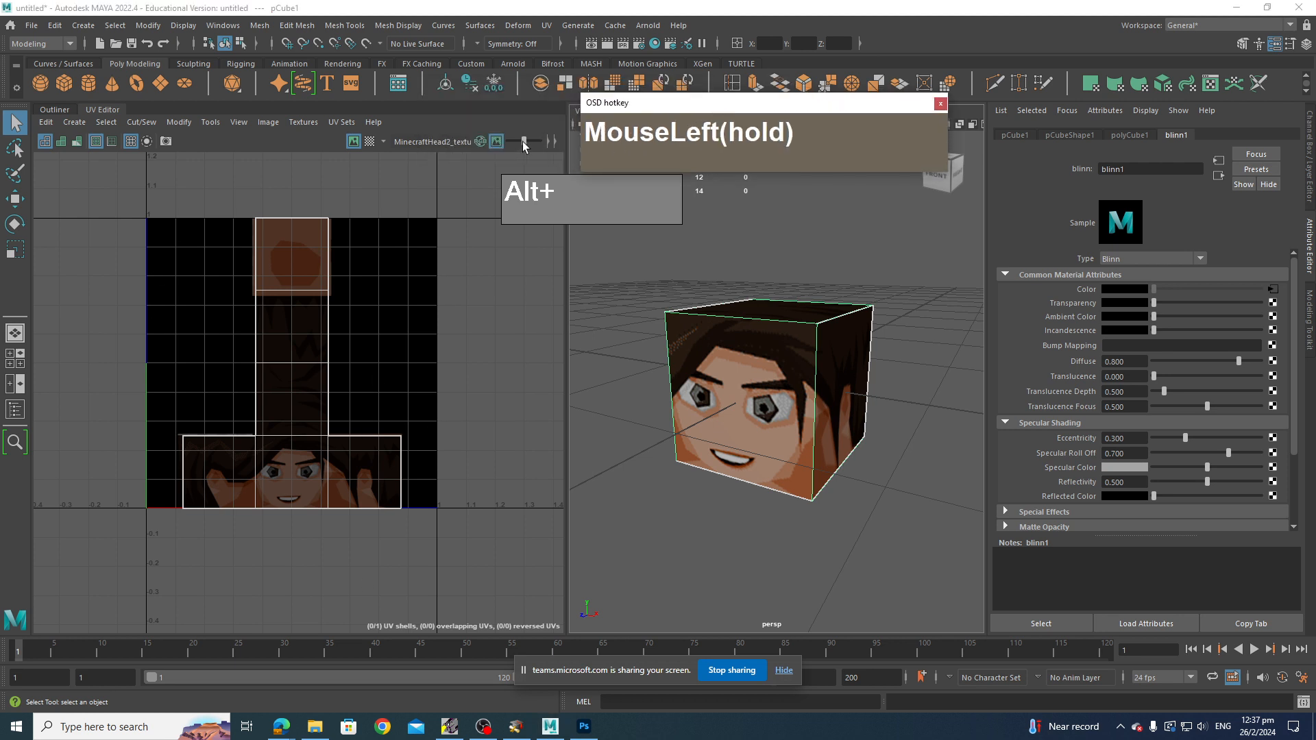
pyautogui.moveTo(522, 142); pyautogui.dragTo(516, 150)
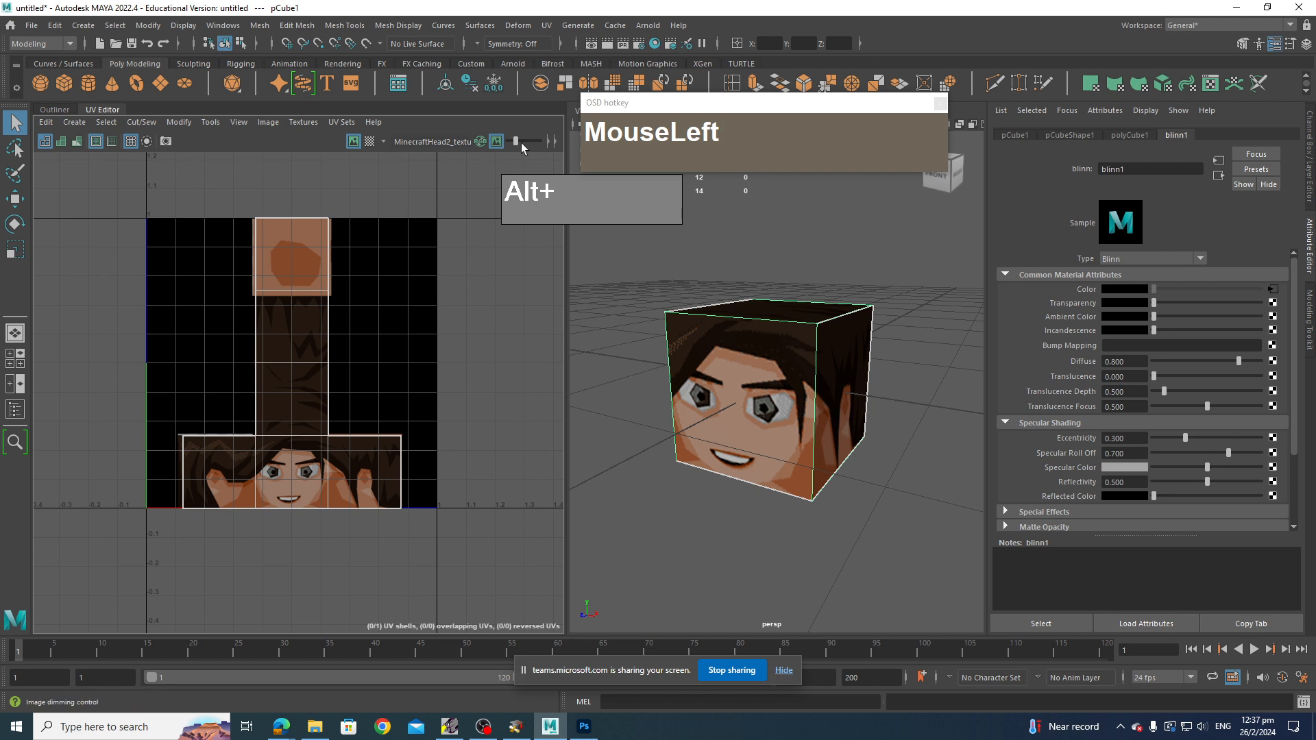
pyautogui.click(497, 142)
pyautogui.click(497, 143)
pyautogui.click(497, 142)
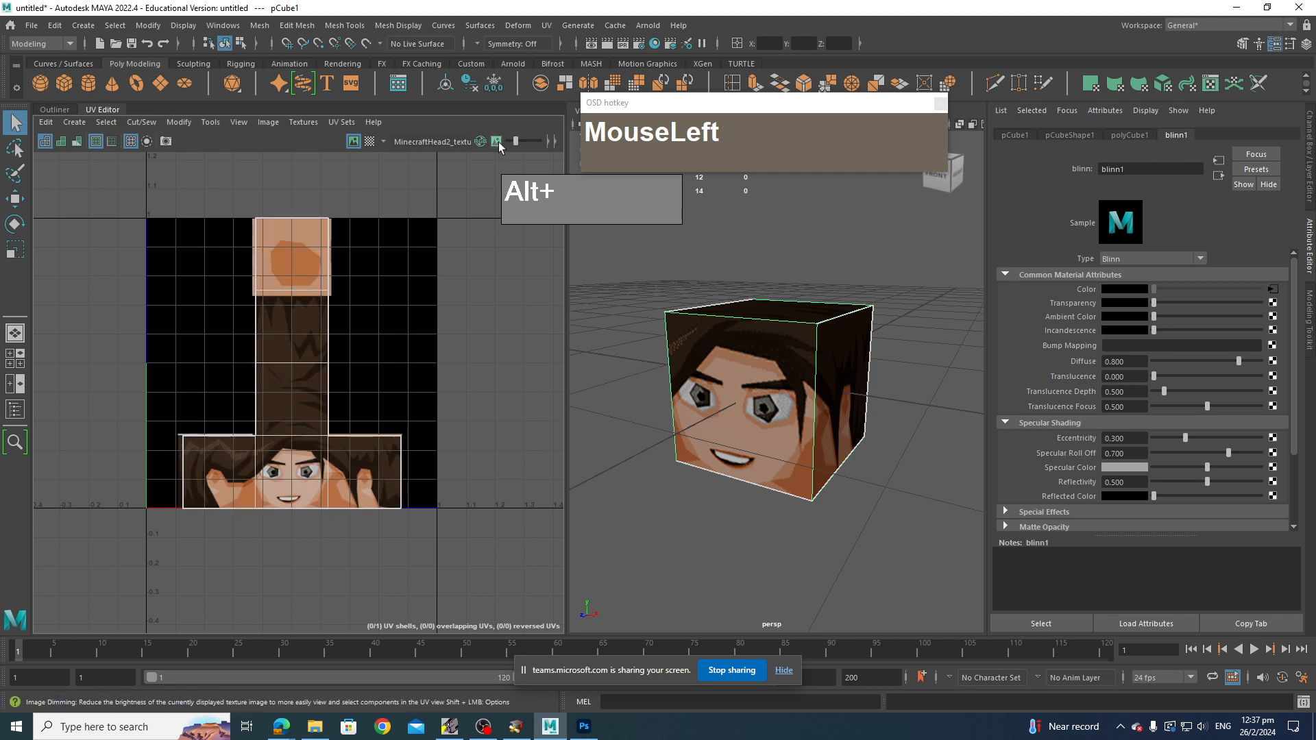
pyautogui.click(497, 143)
pyautogui.click(497, 142)
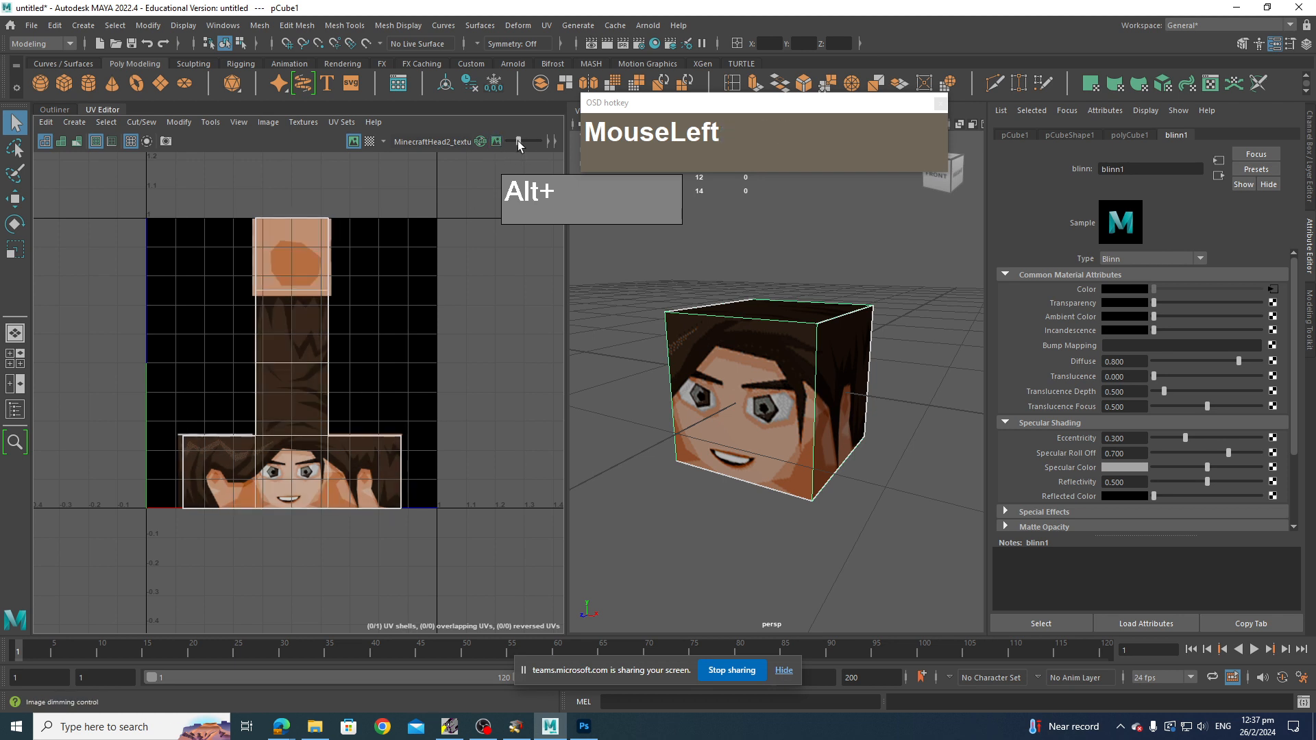
pyautogui.click(497, 143)
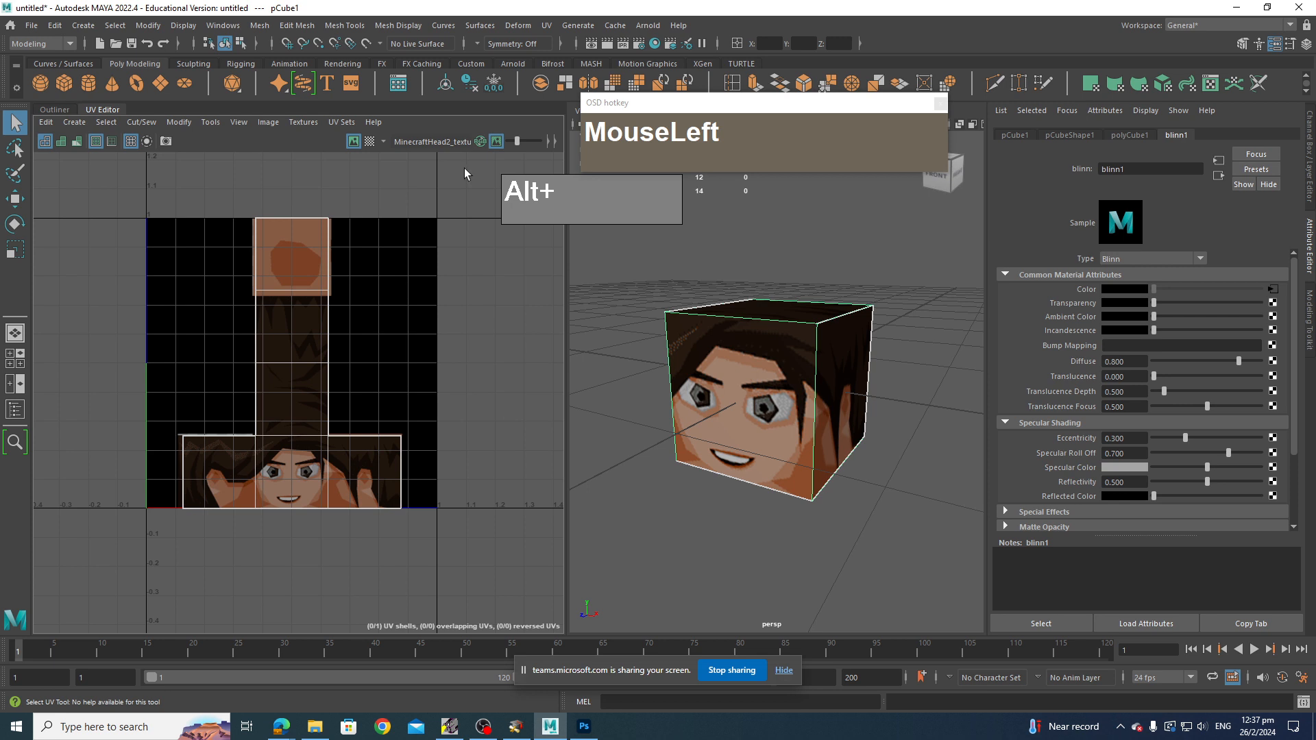
# - Inspect the cube's UVs with the checker map, restore the head texture display and reselect the cube
pyautogui.click(369, 142)
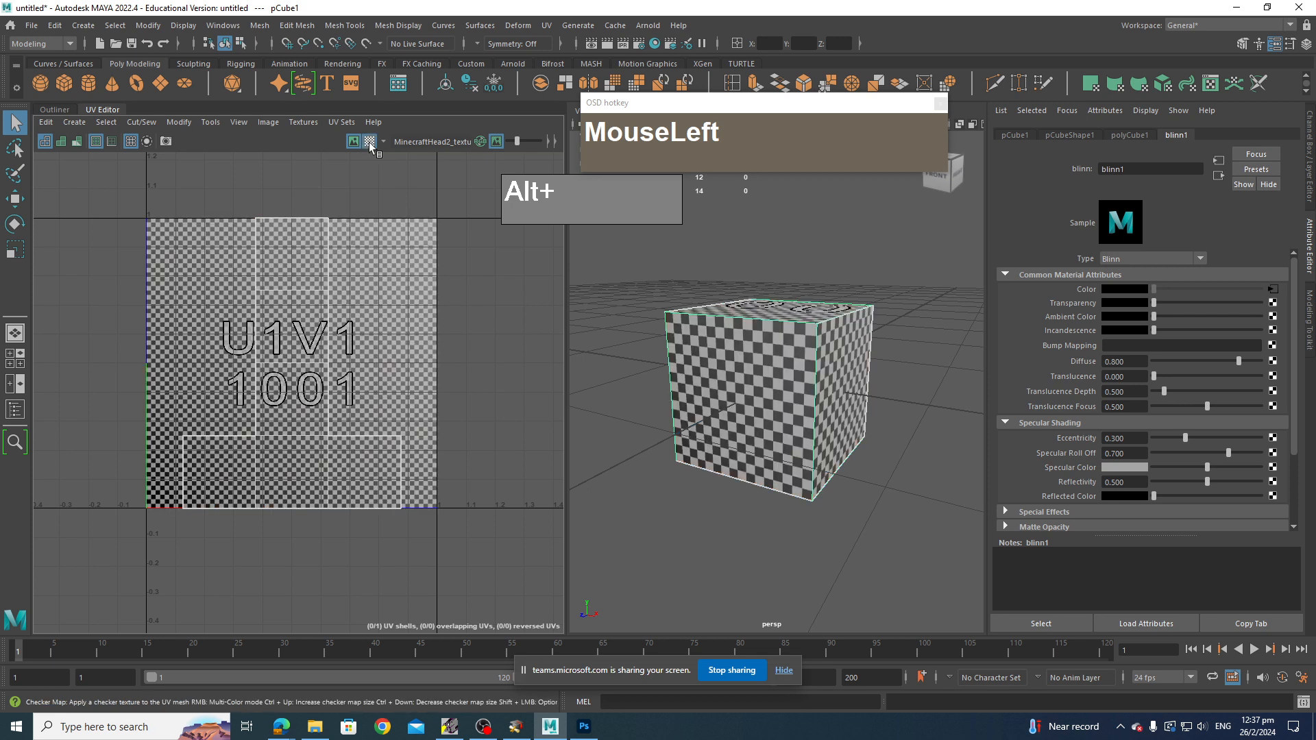
pyautogui.click(369, 142)
pyautogui.moveTo(692, 479)
pyautogui.keyDown('alt'); pyautogui.mouseDown()
pyautogui.moveTo(718, 487)
pyautogui.moveTo(711, 479)
pyautogui.mouseUp(); pyautogui.keyUp('alt')
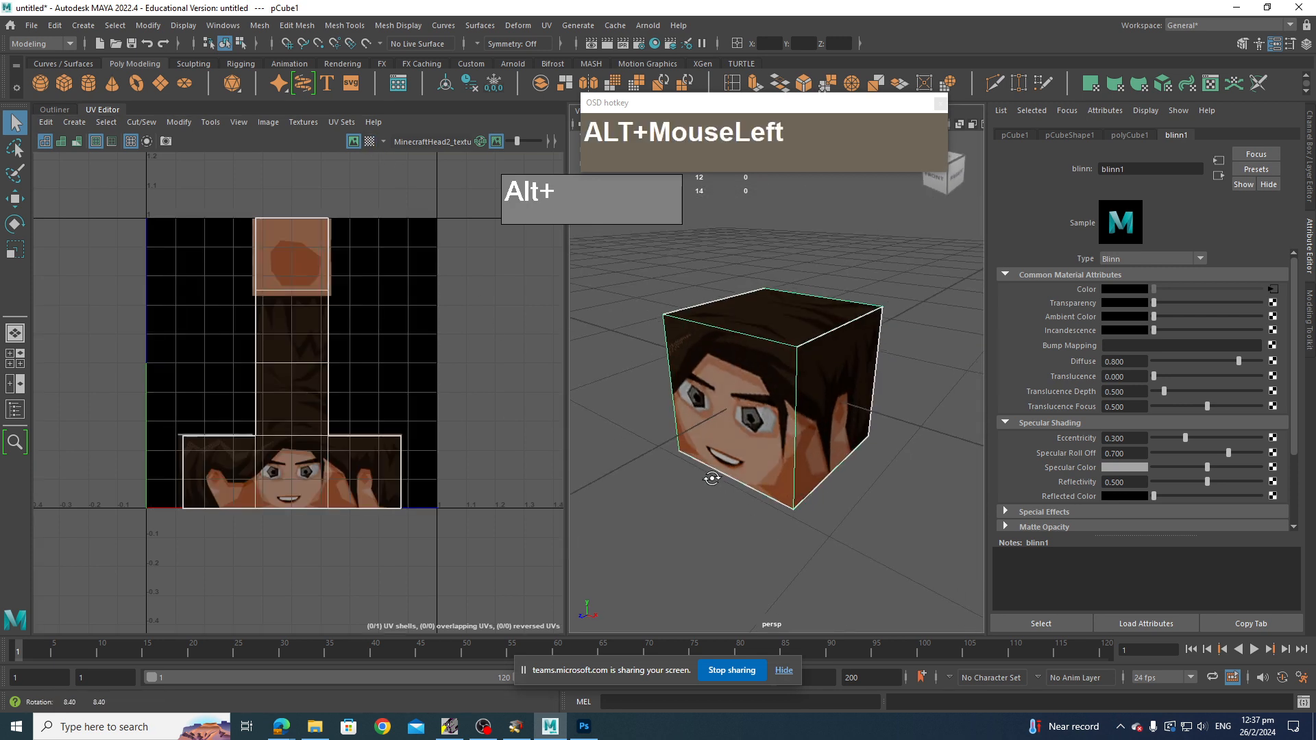
pyautogui.click(369, 142)
pyautogui.keyDown('alt'); pyautogui.moveTo(779, 401); pyautogui.dragTo(694, 391); pyautogui.keyUp('alt')
pyautogui.keyDown('alt'); pyautogui.scroll(5, 814, 390); pyautogui.keyUp('alt')
pyautogui.keyDown('alt'); pyautogui.scroll(-6, 814, 390); pyautogui.keyUp('alt')
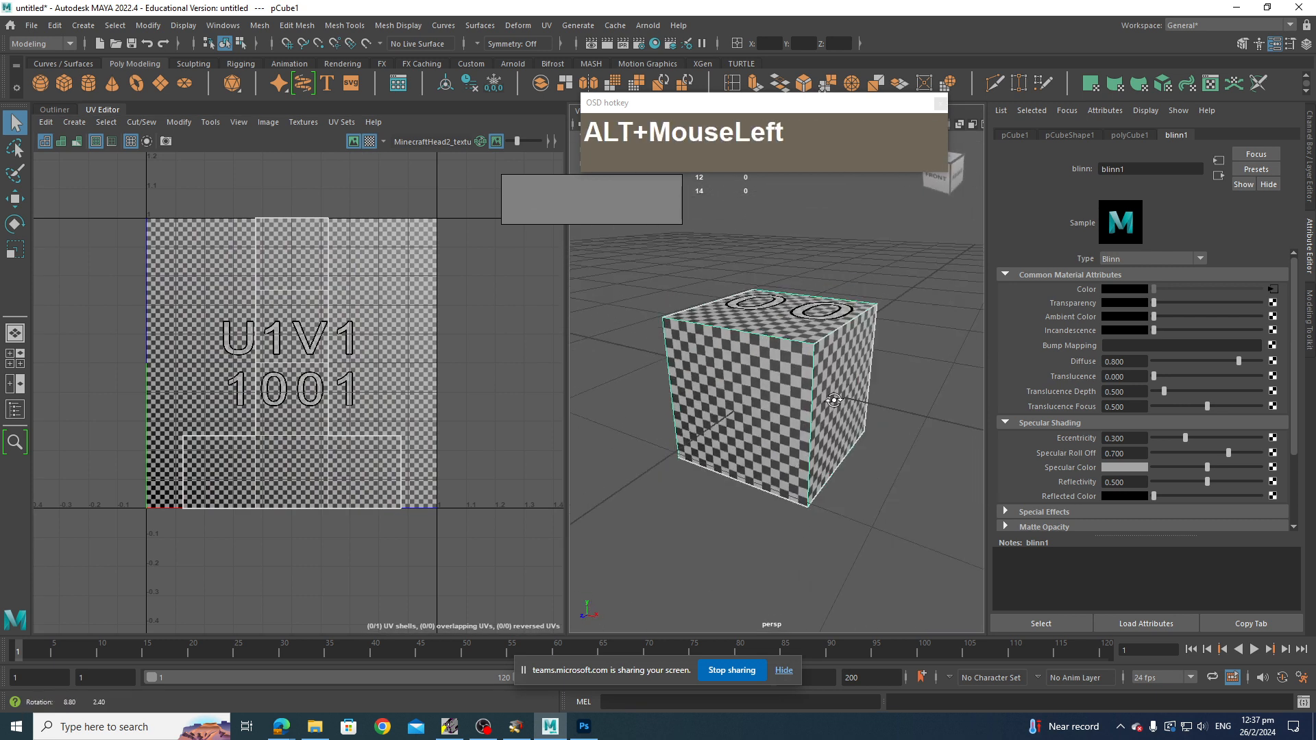
pyautogui.click(368, 141)
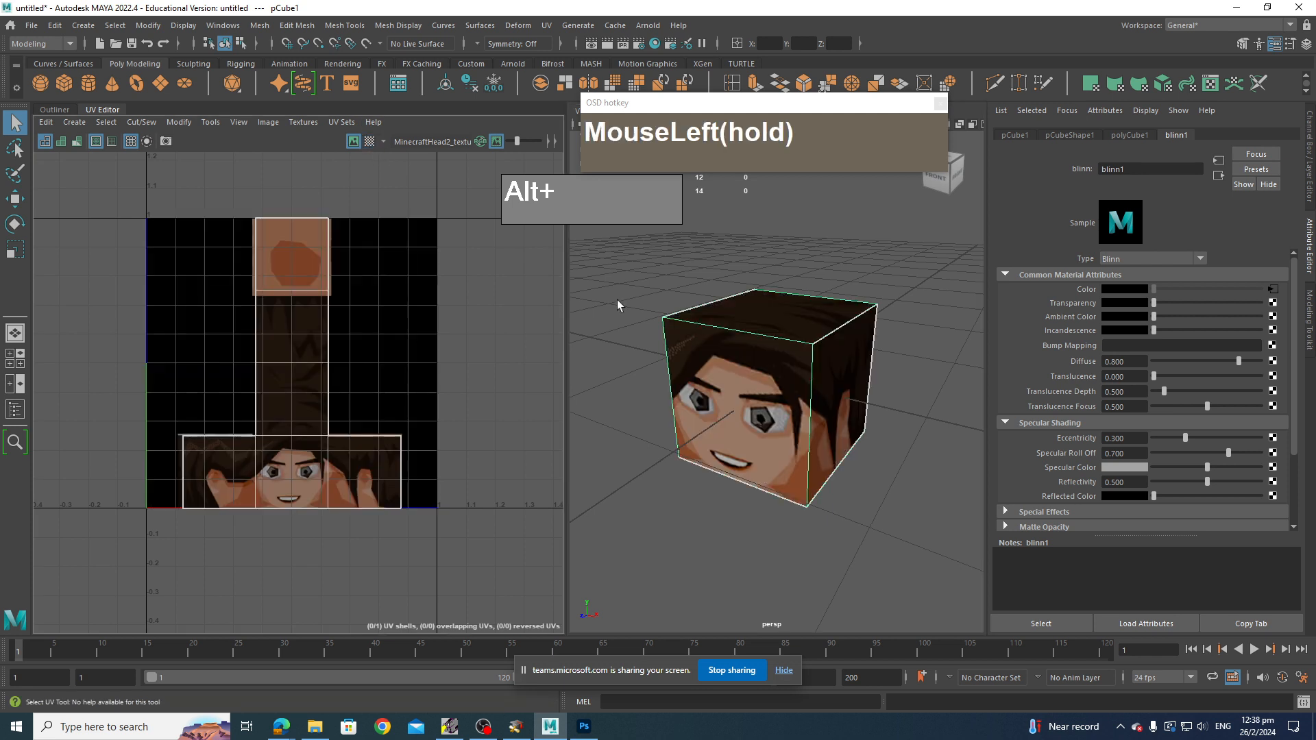
pyautogui.moveTo(747, 397)
pyautogui.keyDown('alt'); pyautogui.mouseDown()
pyautogui.moveTo(852, 406)
pyautogui.moveTo(798, 375)
pyautogui.moveTo(734, 401)
pyautogui.mouseUp(); pyautogui.keyUp('alt')
pyautogui.click(738, 572)
pyautogui.click(795, 461)
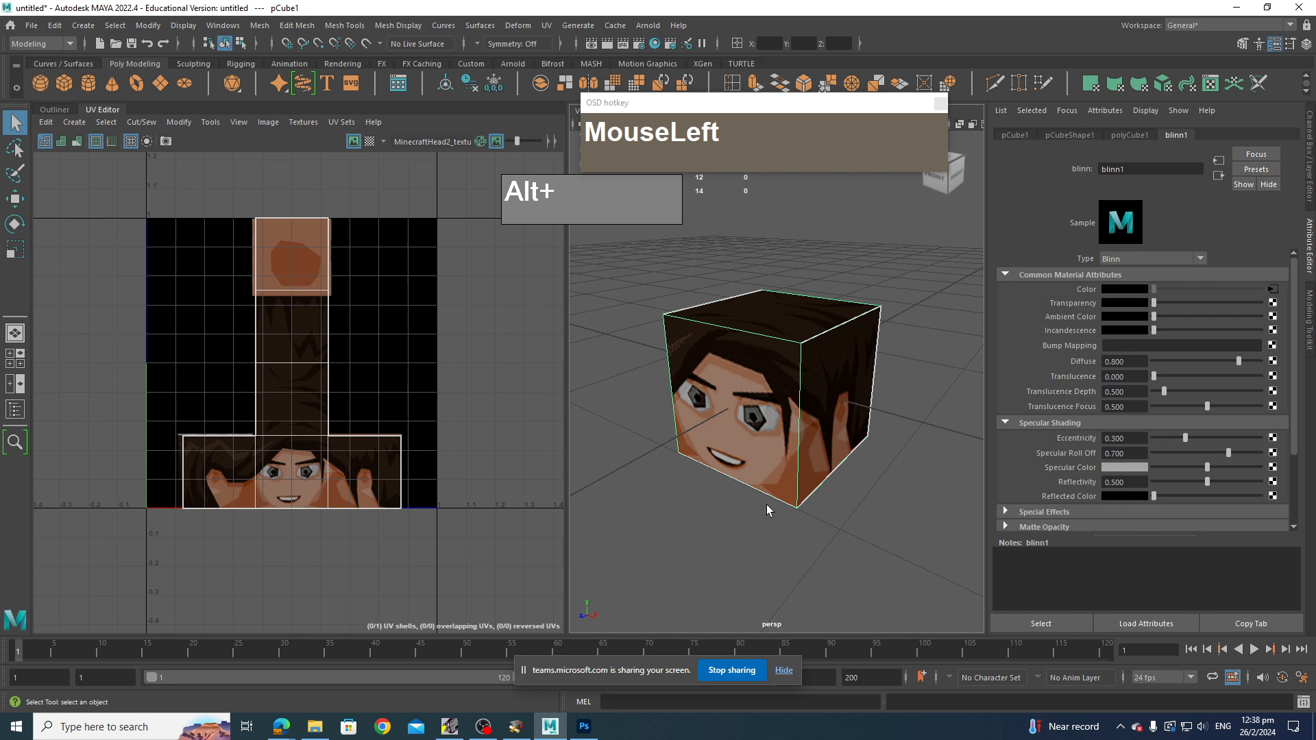